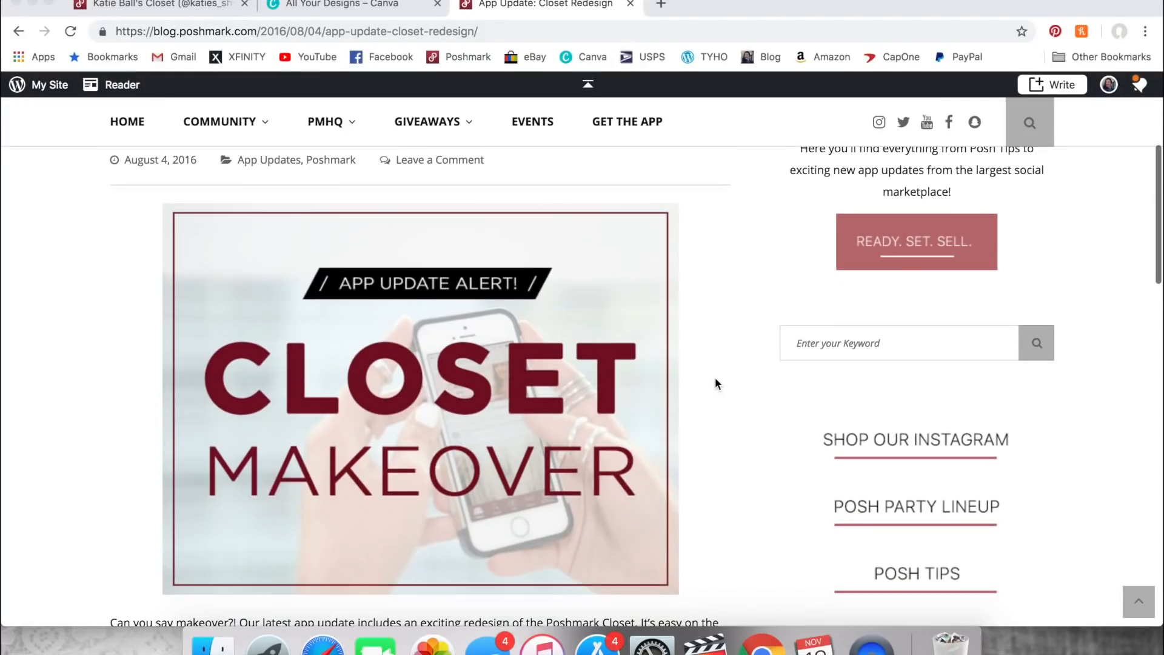
{"action": "scroll", "coordinate": [715, 381], "scroll_direction": "down", "scroll_amount": 10}
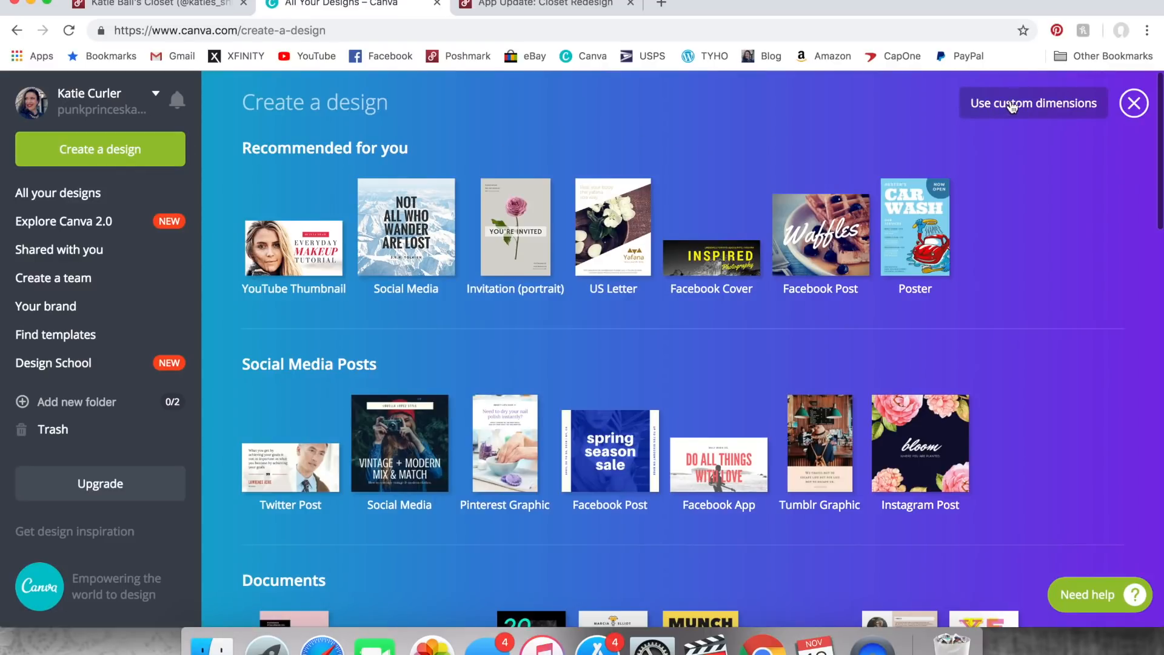
- Start a new design with custom dimensions
{"action": "left_click", "coordinate": [1041, 108]}
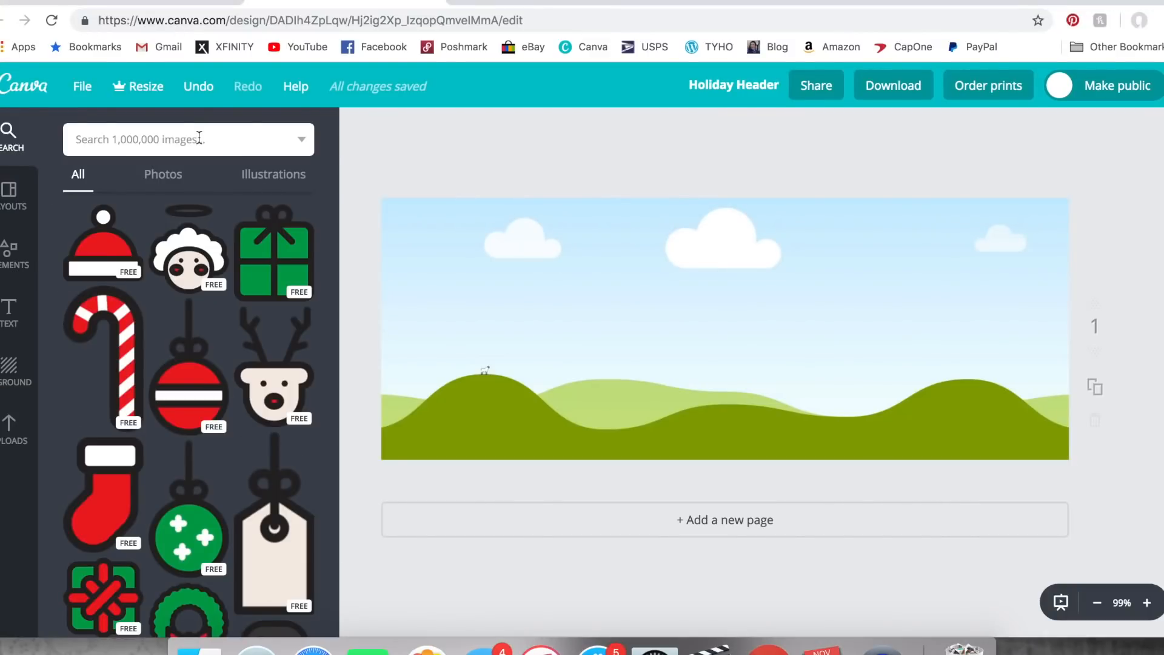
- Search the image library for "Christmas" and limit the results to photos
{"action": "left_click", "coordinate": [170, 140]}
{"action": "type", "text": "Christm"}
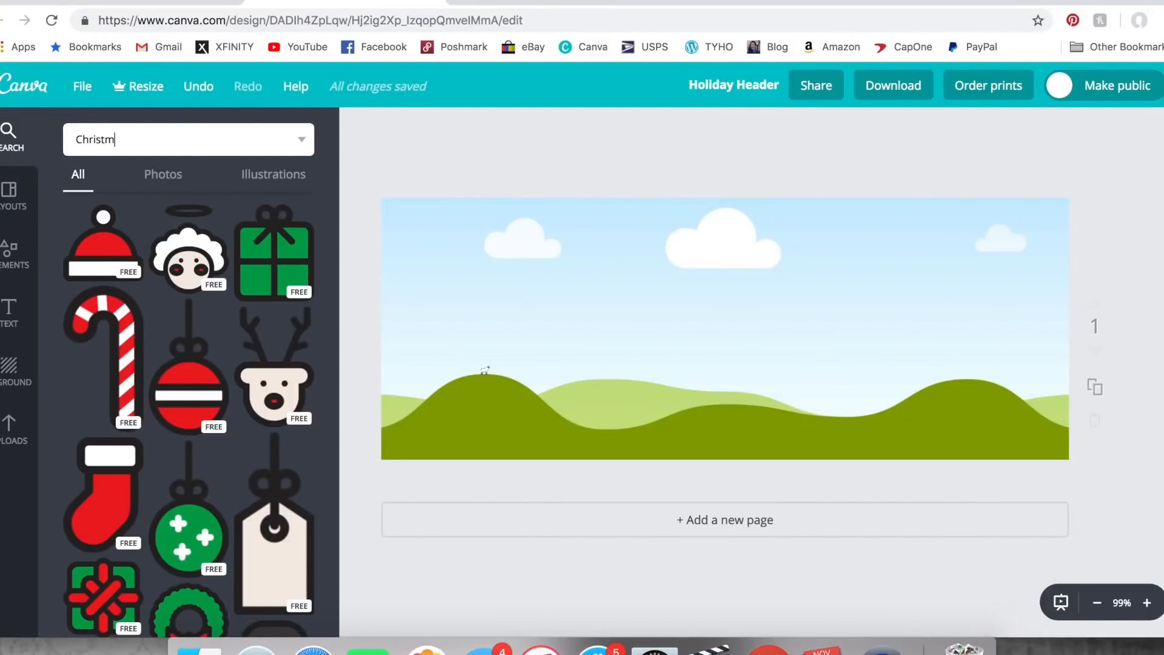
{"action": "type", "text": "as"}
{"action": "key", "text": "Return"}
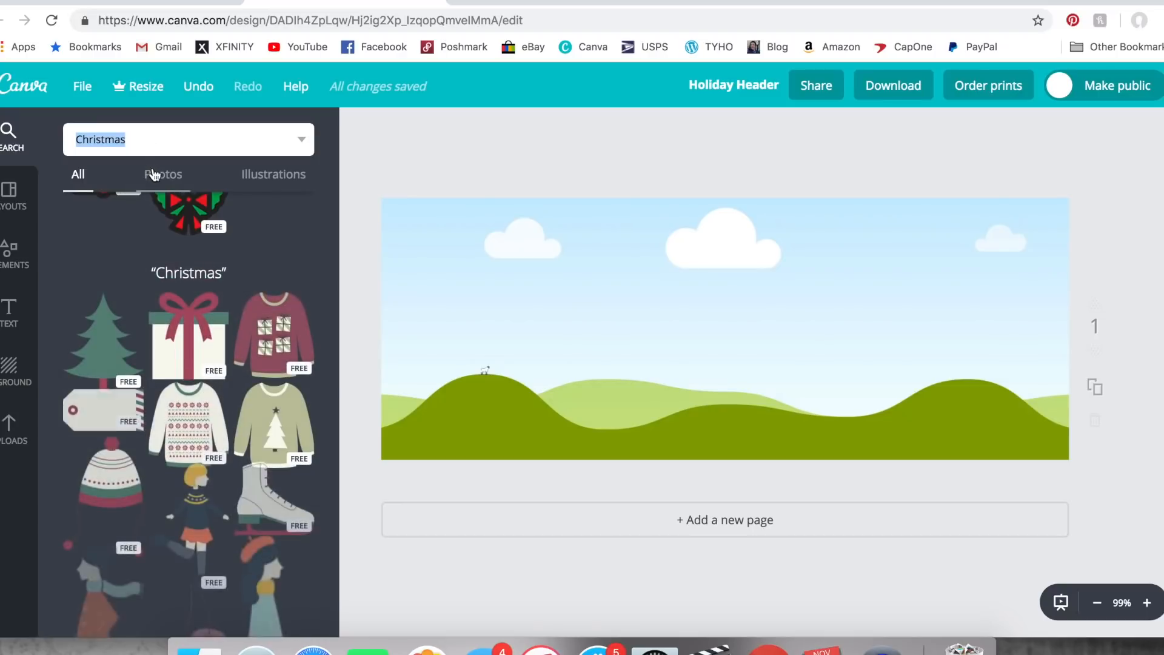
{"action": "left_click", "coordinate": [156, 176]}
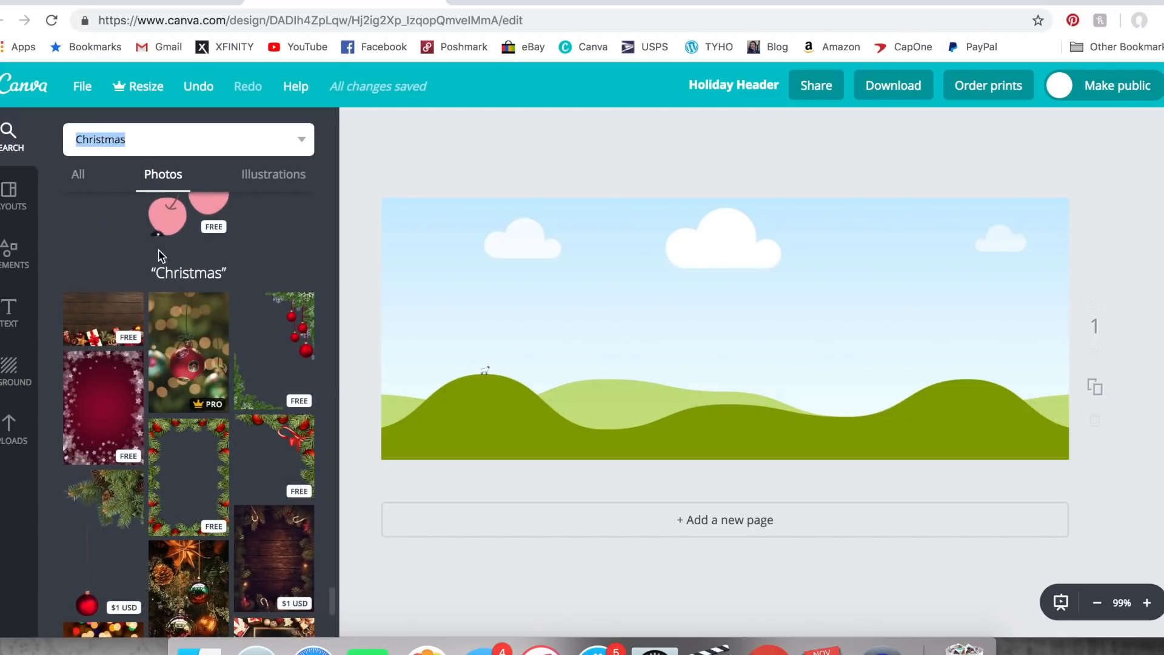
- Fill the header background with the free Christmas photo of gifts and ornaments along dark wooden planks
{"action": "scroll", "coordinate": [192, 389], "scroll_direction": "down", "scroll_amount": 3}
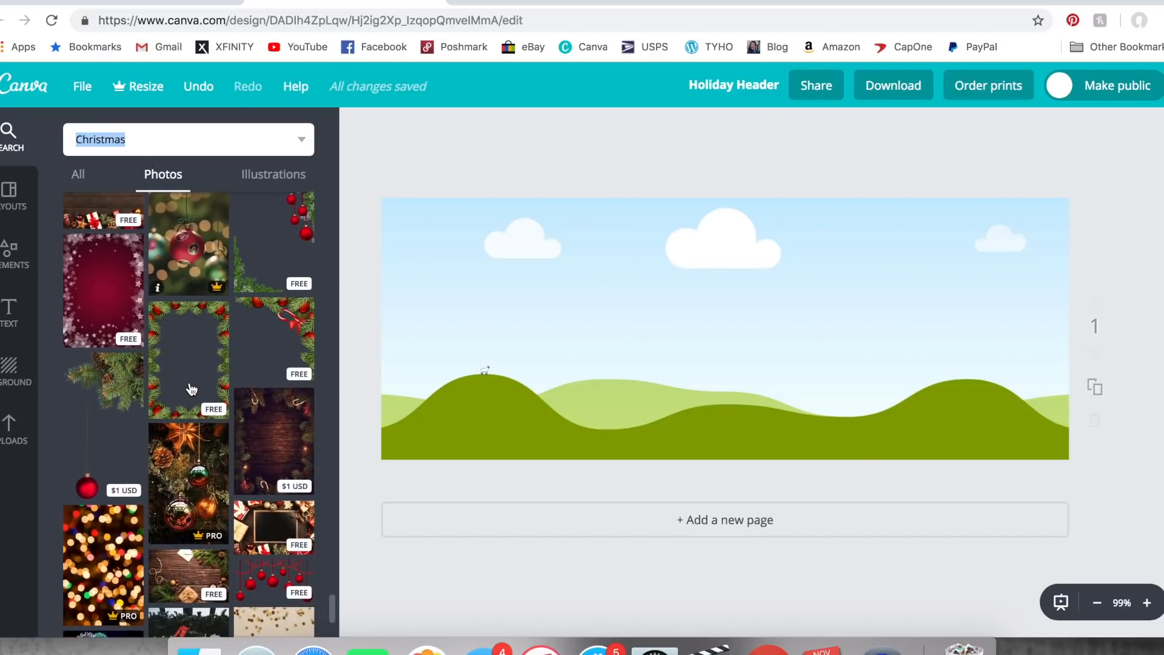
{"action": "scroll", "coordinate": [192, 389], "scroll_direction": "down", "scroll_amount": 5}
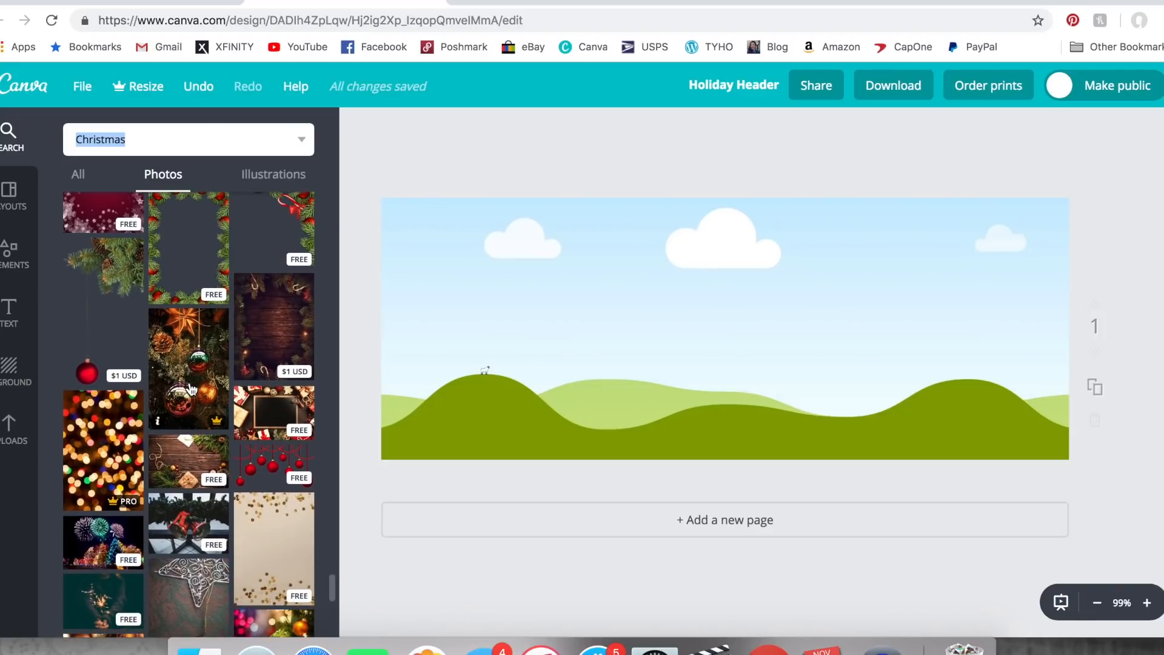
{"action": "scroll", "coordinate": [192, 388], "scroll_direction": "down", "scroll_amount": 4}
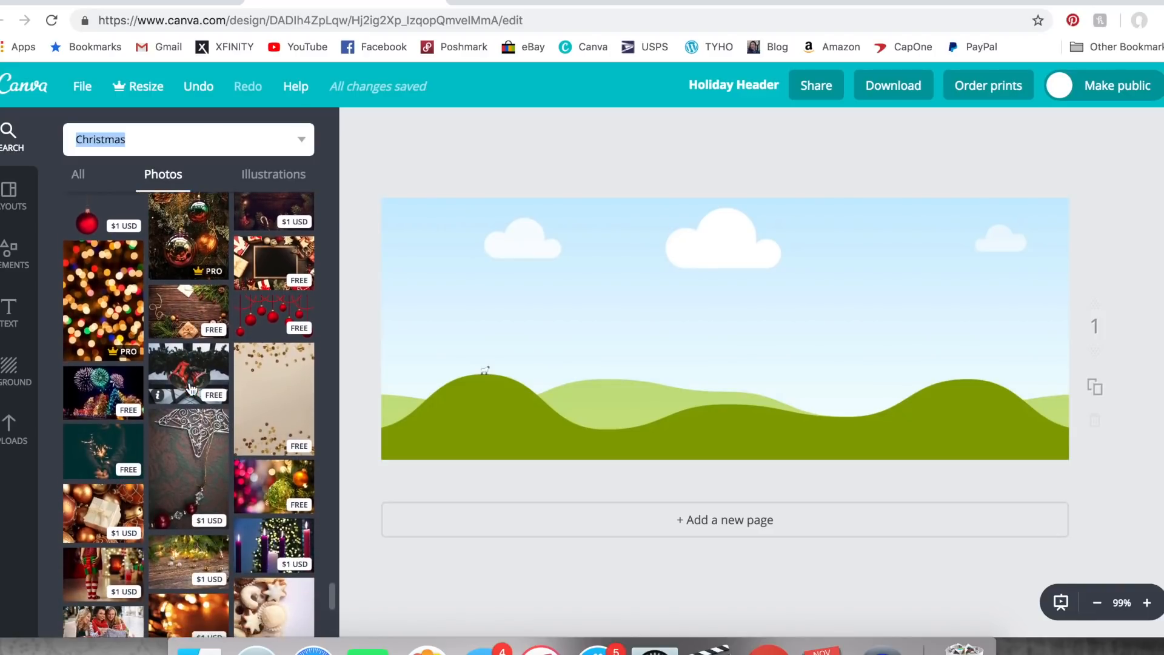
{"action": "scroll", "coordinate": [192, 388], "scroll_direction": "down", "scroll_amount": 3}
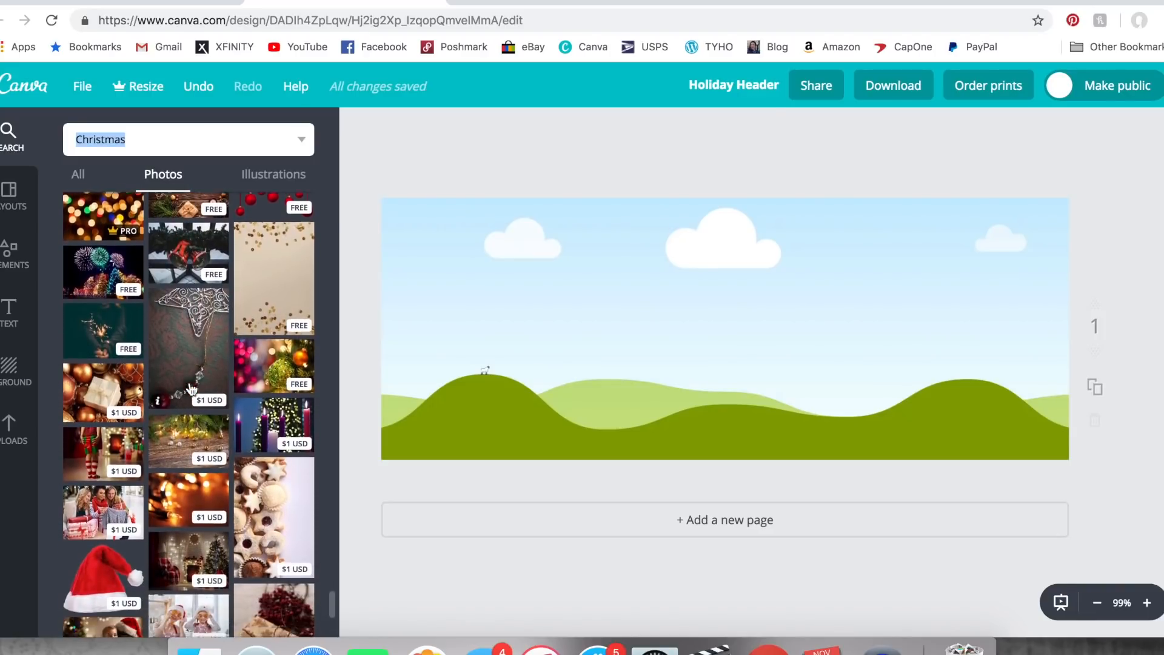
{"action": "scroll", "coordinate": [192, 388], "scroll_direction": "down", "scroll_amount": 3}
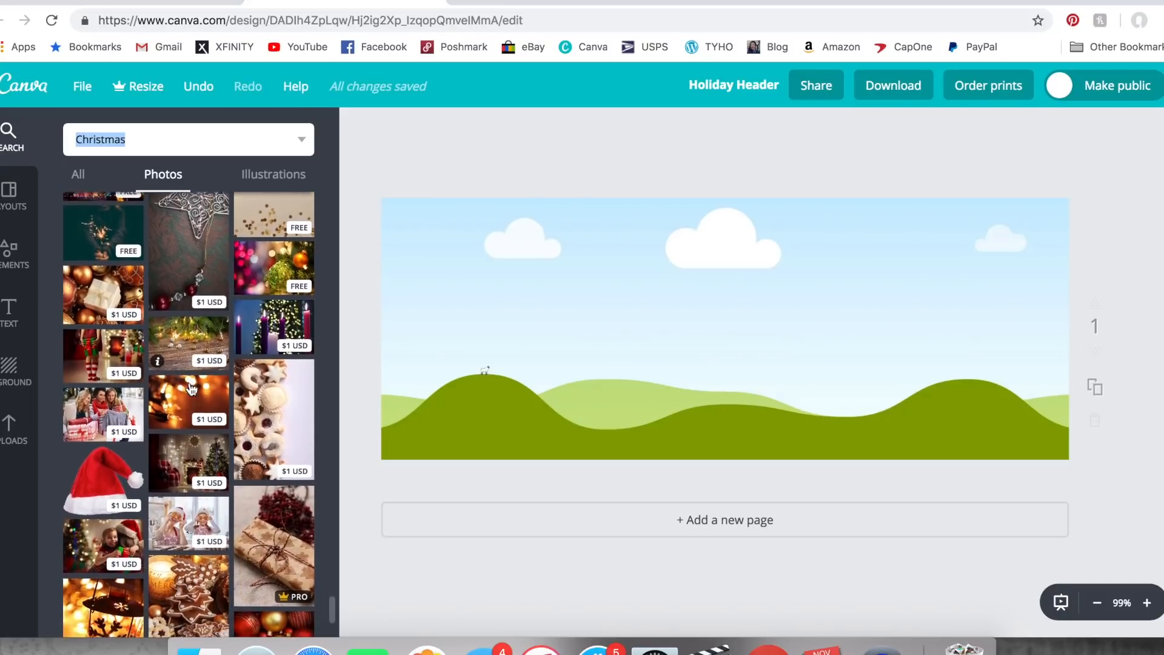
{"action": "scroll", "coordinate": [192, 388], "scroll_direction": "down", "scroll_amount": 1}
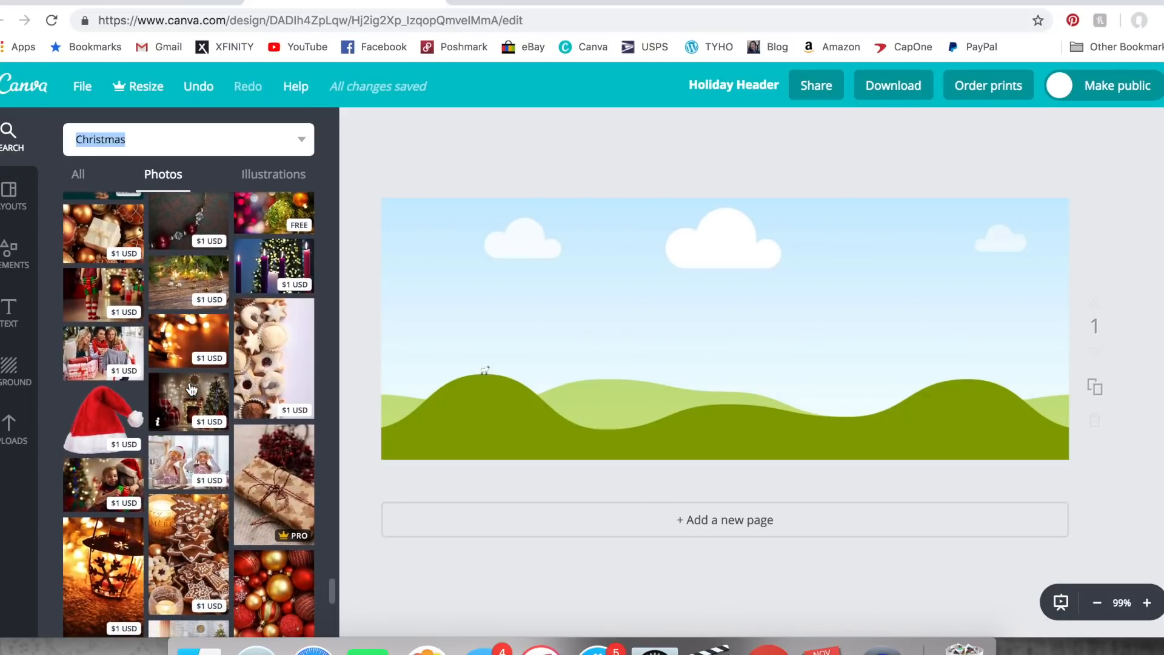
{"action": "scroll", "coordinate": [192, 388], "scroll_direction": "up", "scroll_amount": 15}
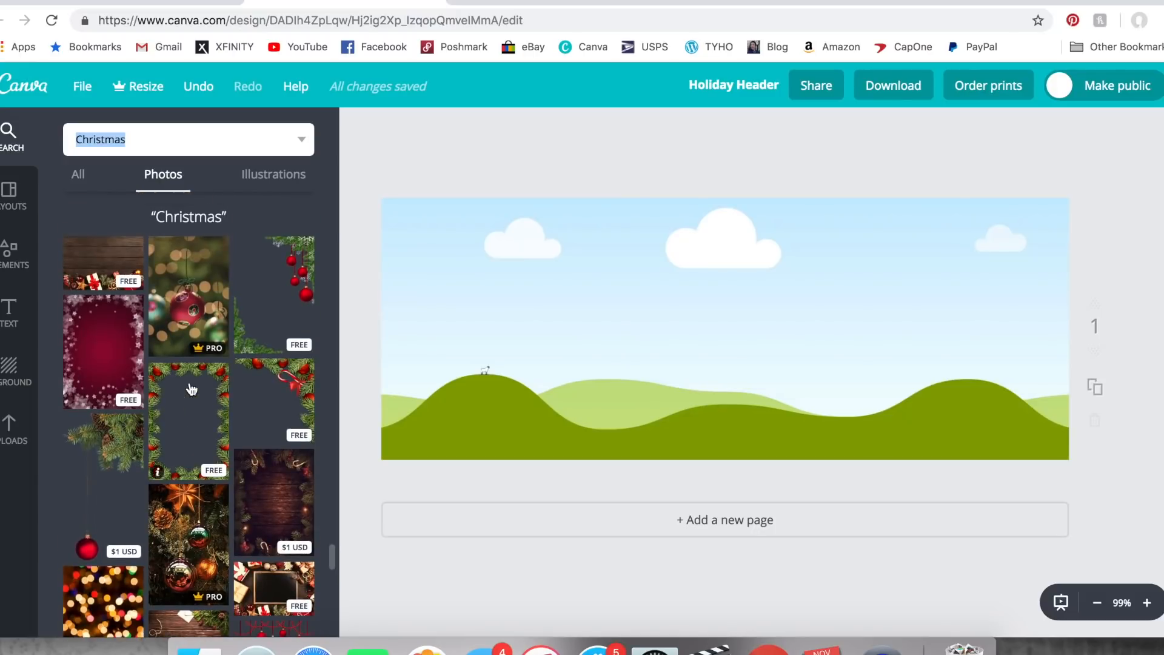
{"action": "scroll", "coordinate": [192, 389], "scroll_direction": "up", "scroll_amount": 1}
{"action": "left_click_drag", "start_coordinate": [71, 317], "coordinate": [513, 270]}
- Shift the background photo upward within the header frame to reveal more of the gifts, and apply the crop
{"action": "double_click", "coordinate": [619, 300]}
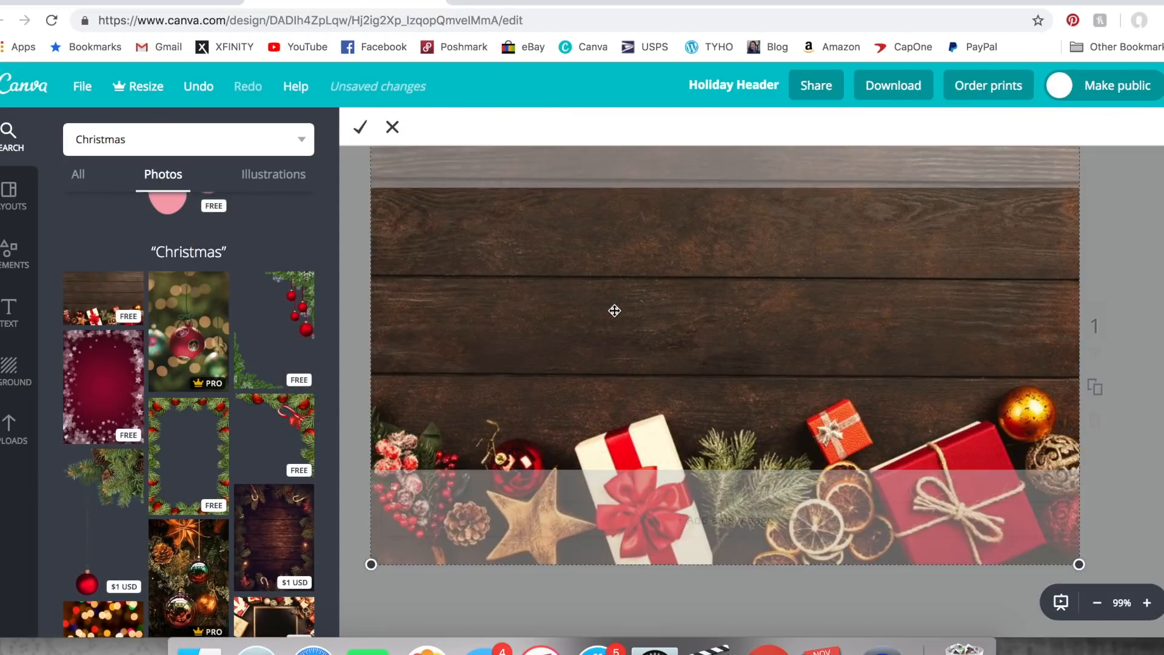
{"action": "left_click_drag", "start_coordinate": [615, 310], "coordinate": [615, 255]}
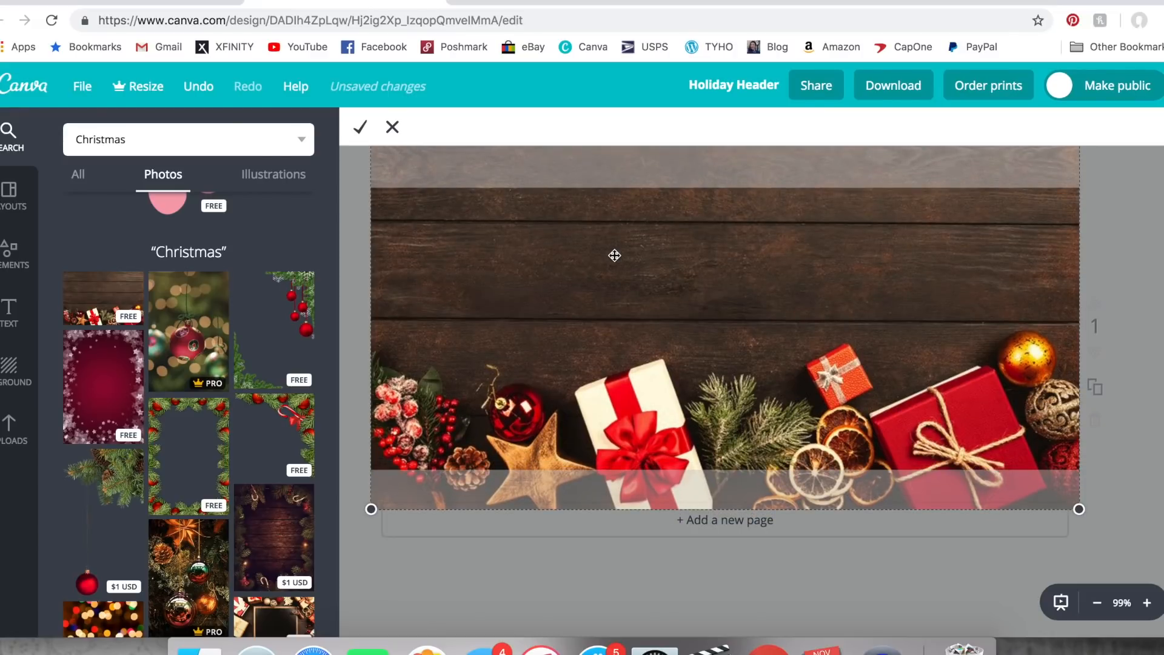
{"action": "left_click", "coordinate": [361, 127]}
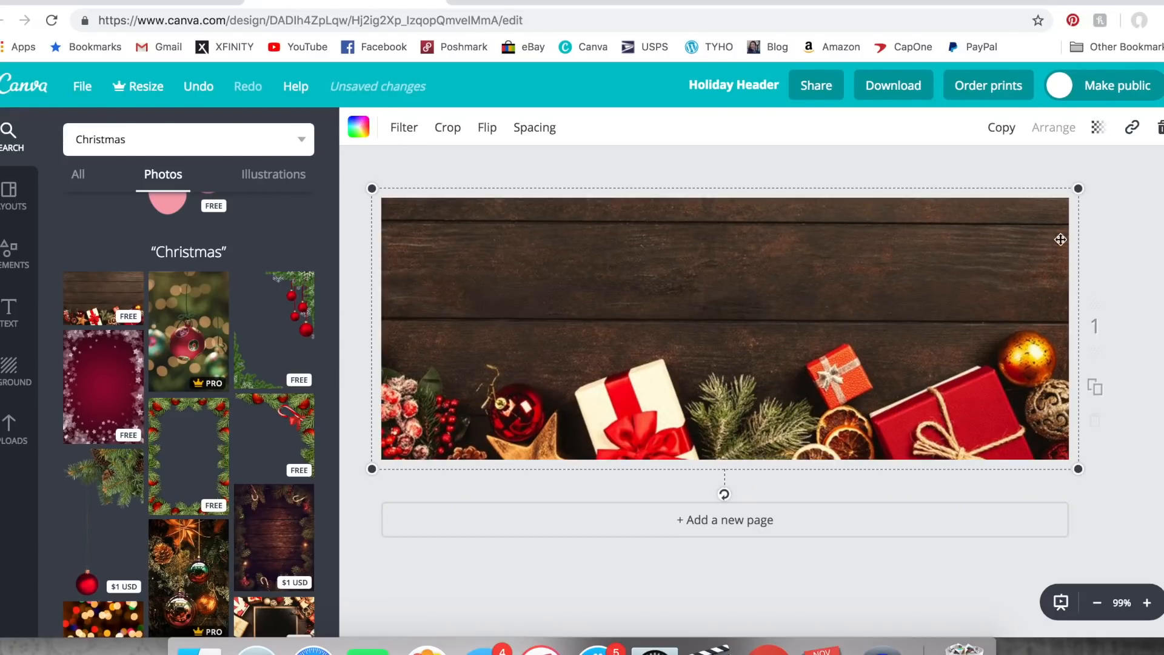
{"action": "left_click", "coordinate": [1119, 226]}
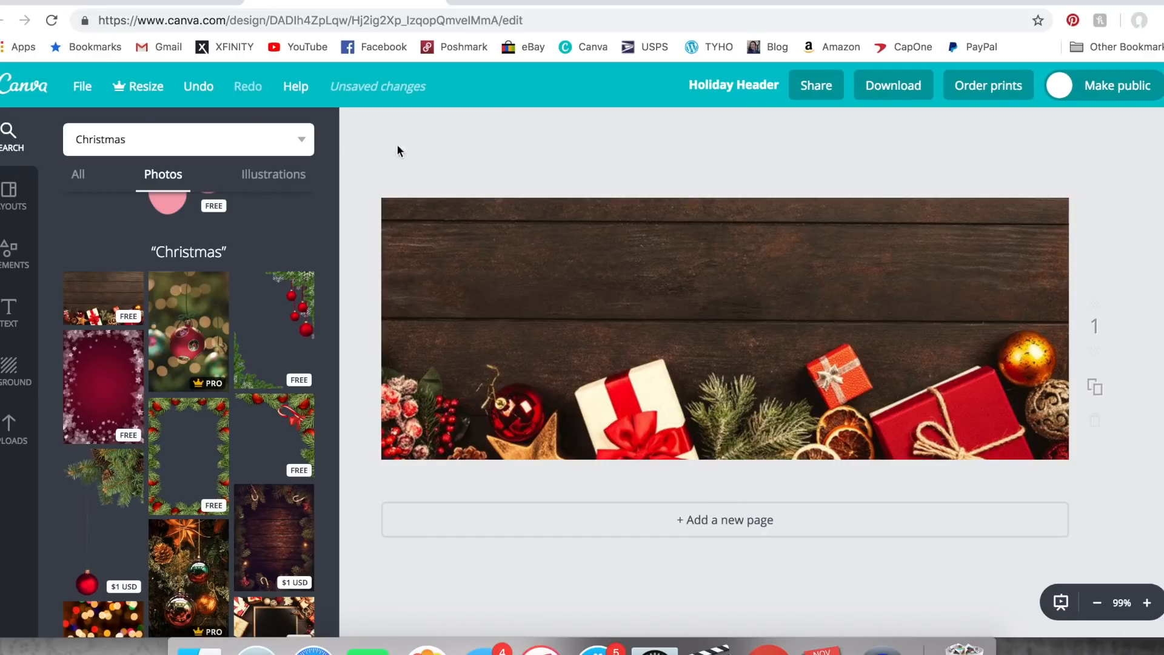
- Add a heading text box and move it up onto the plain wood area above the gifts
{"action": "left_click", "coordinate": [9, 312]}
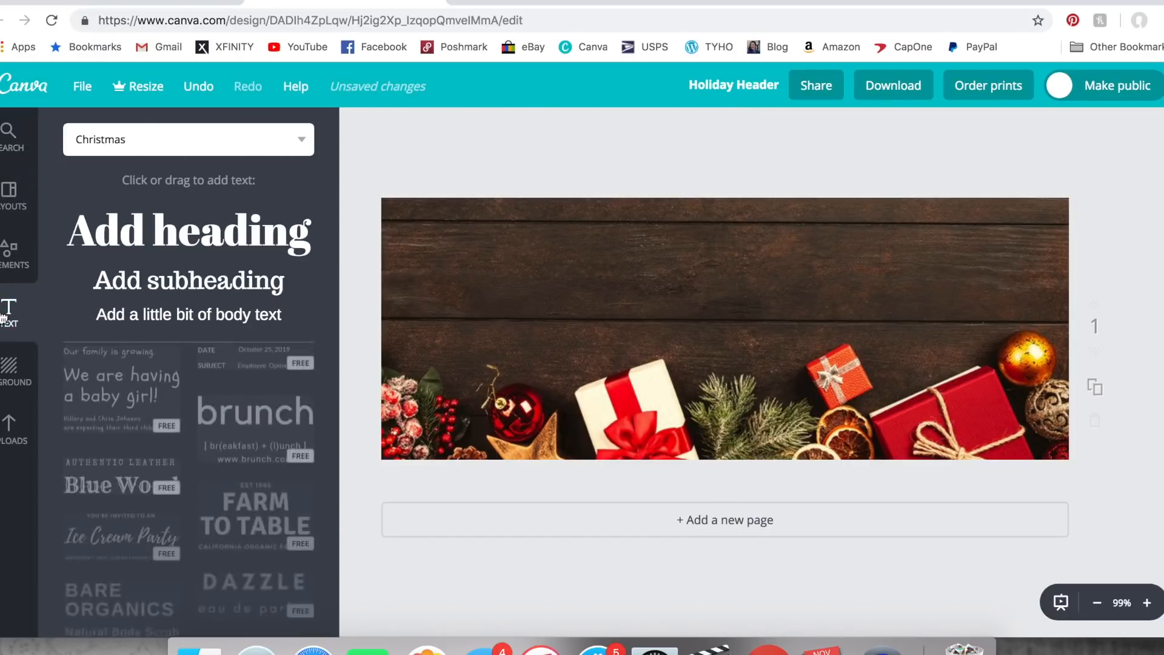
{"action": "left_click", "coordinate": [188, 234]}
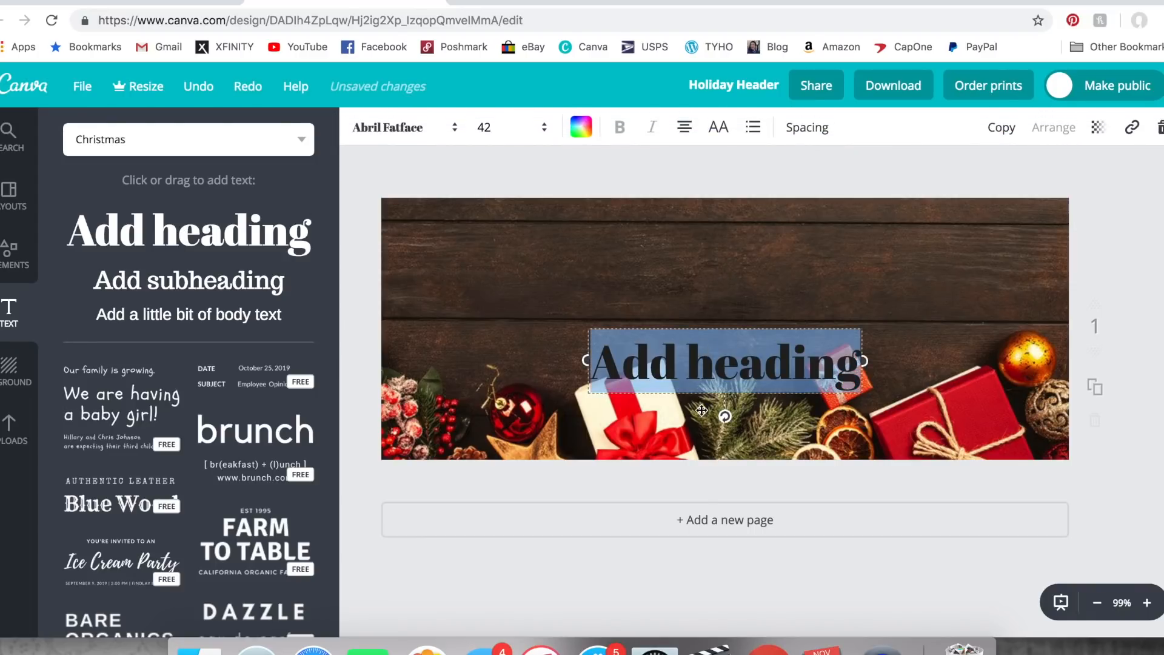
{"action": "left_click_drag", "start_coordinate": [702, 411], "coordinate": [696, 337]}
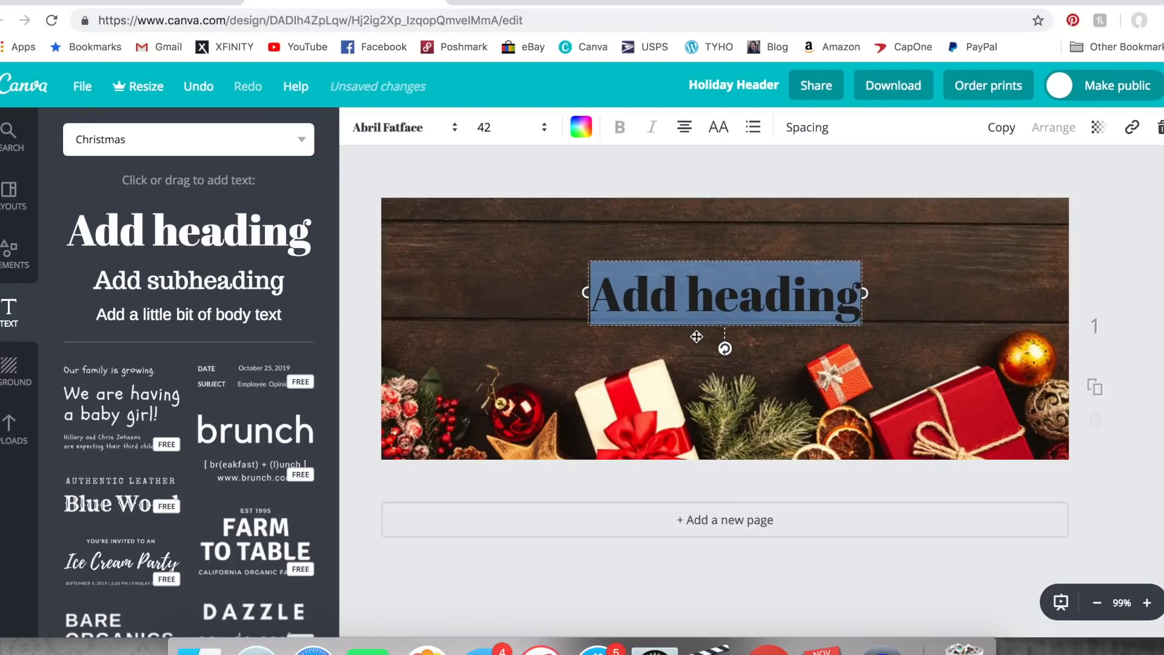
- Change the heading's font to Selima
{"action": "left_click", "coordinate": [455, 127]}
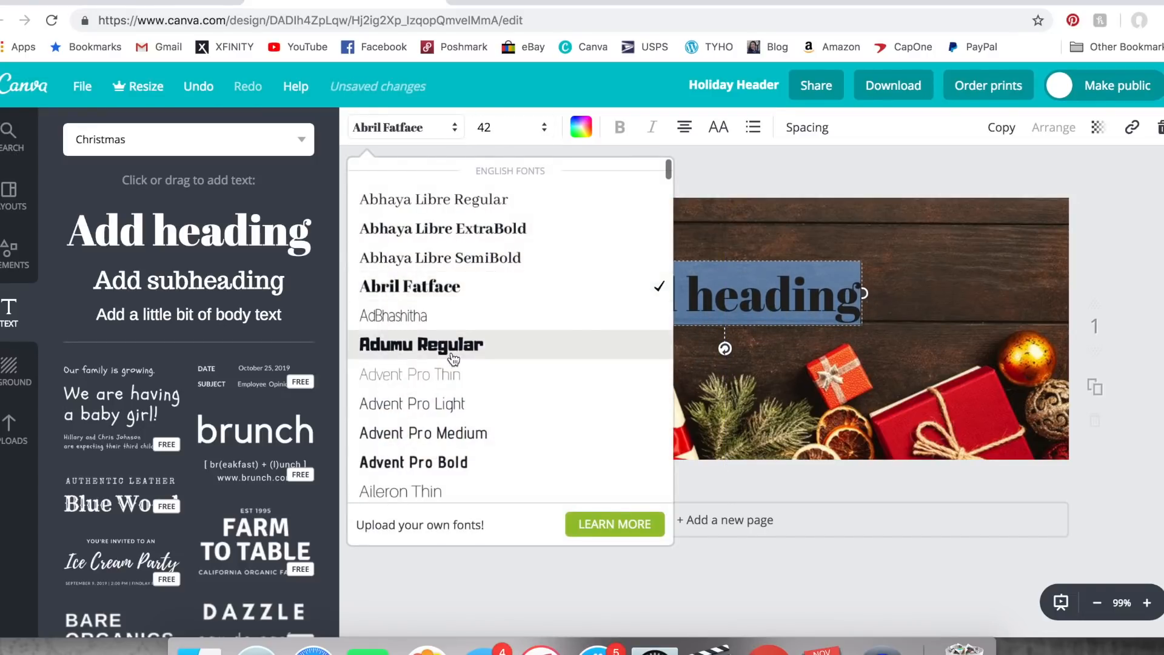
{"action": "scroll", "coordinate": [453, 359], "scroll_direction": "down", "scroll_amount": 15}
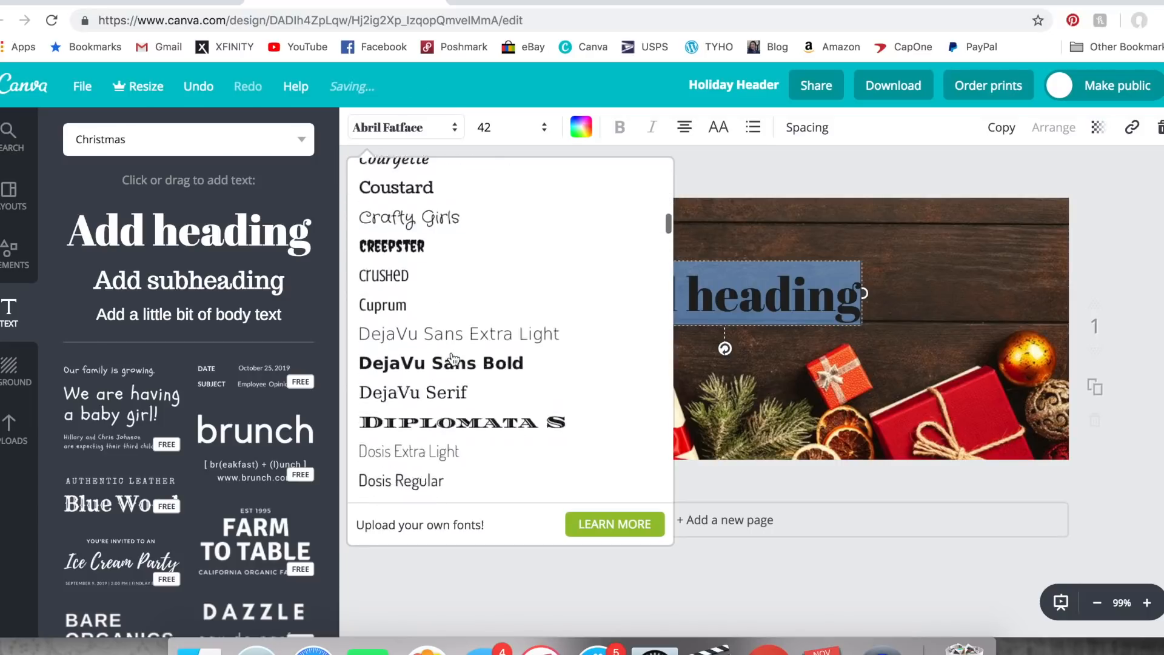
{"action": "scroll", "coordinate": [453, 359], "scroll_direction": "down", "scroll_amount": 15}
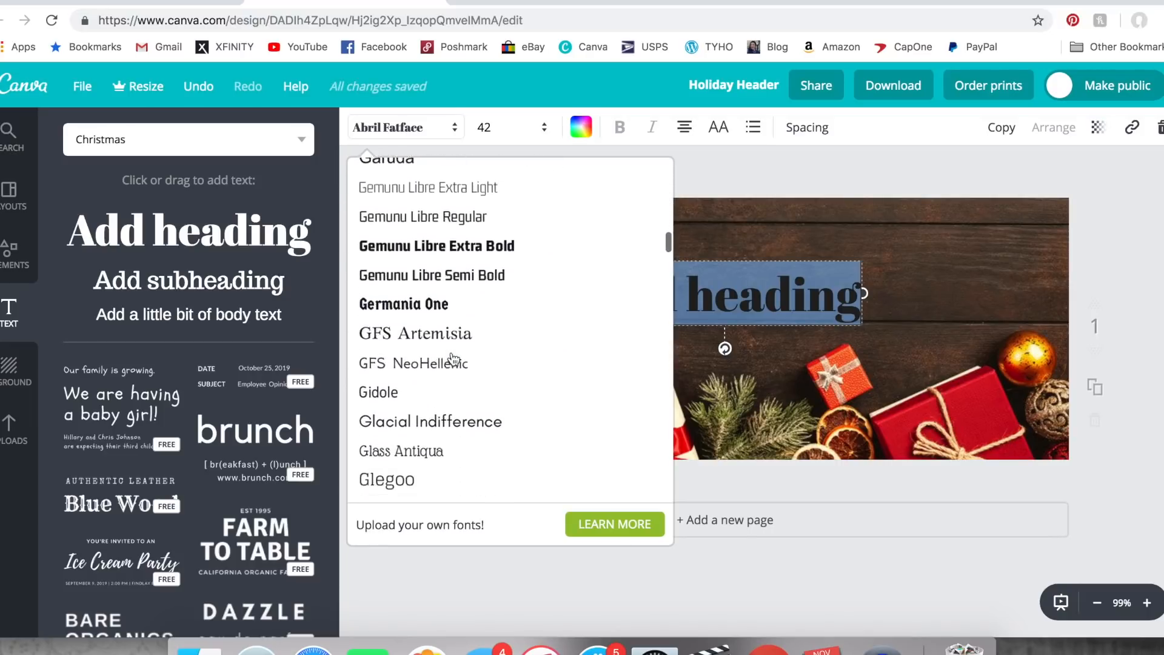
{"action": "scroll", "coordinate": [453, 358], "scroll_direction": "down", "scroll_amount": 15}
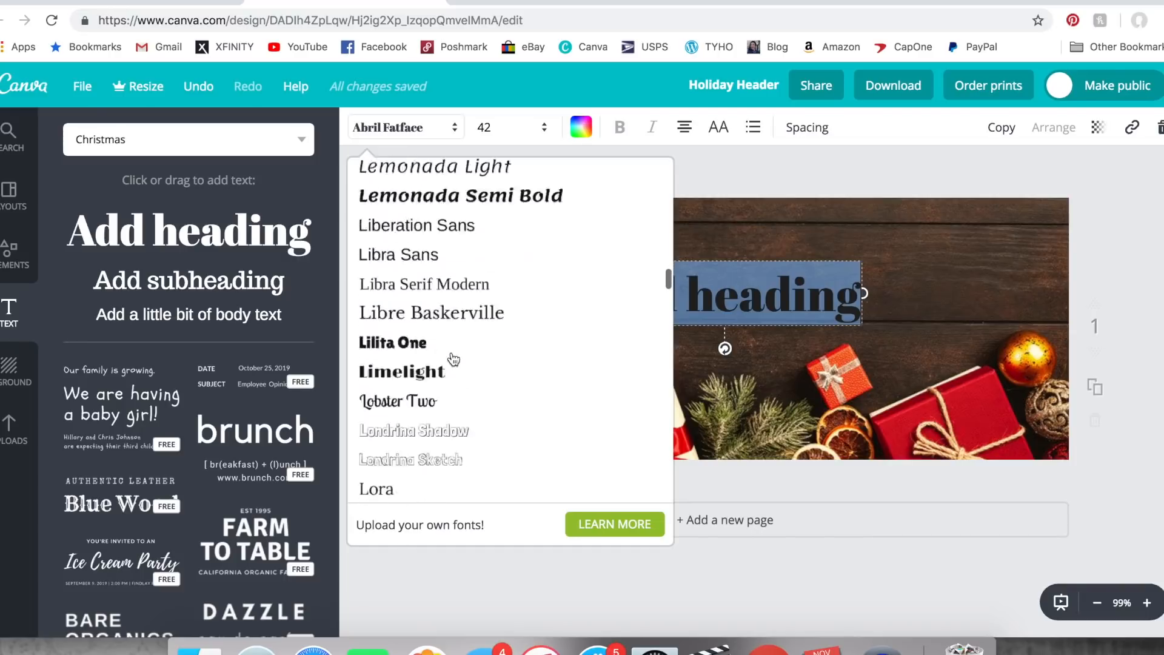
{"action": "scroll", "coordinate": [453, 358], "scroll_direction": "down", "scroll_amount": 15}
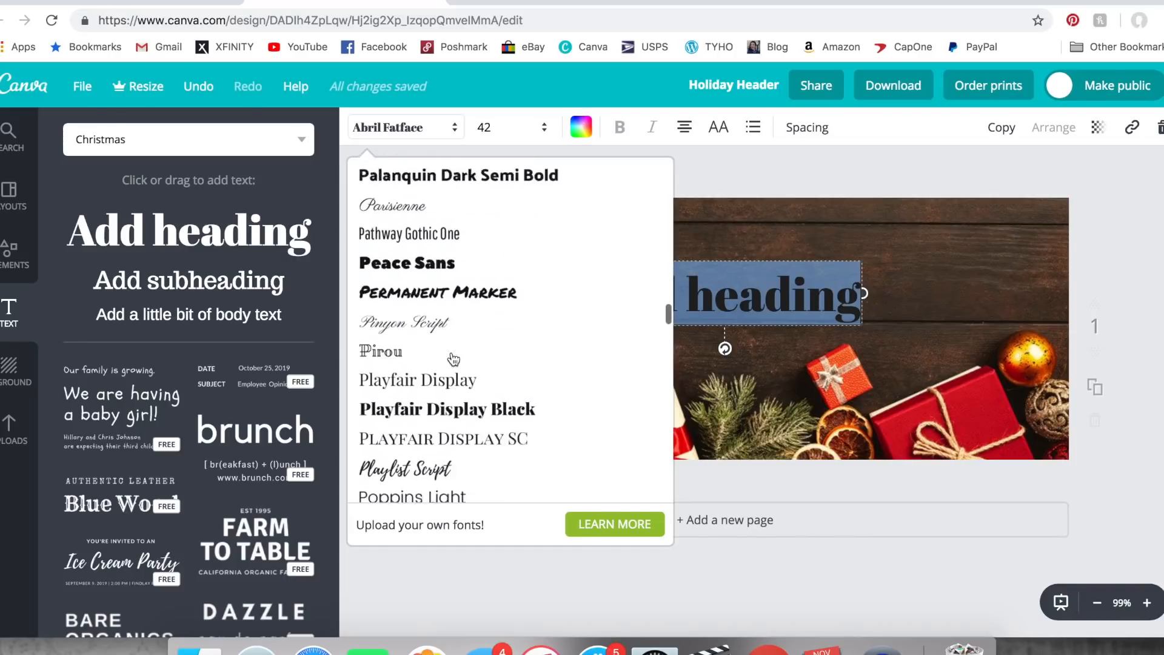
{"action": "scroll", "coordinate": [453, 358], "scroll_direction": "down", "scroll_amount": 10}
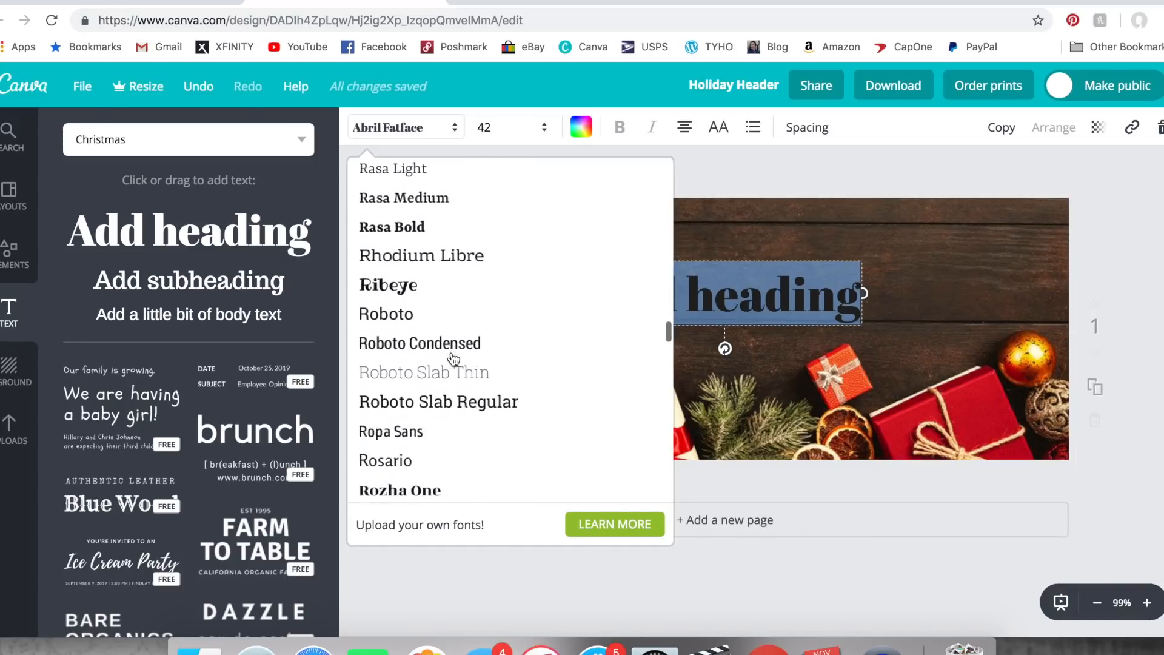
{"action": "scroll", "coordinate": [453, 358], "scroll_direction": "down", "scroll_amount": 8}
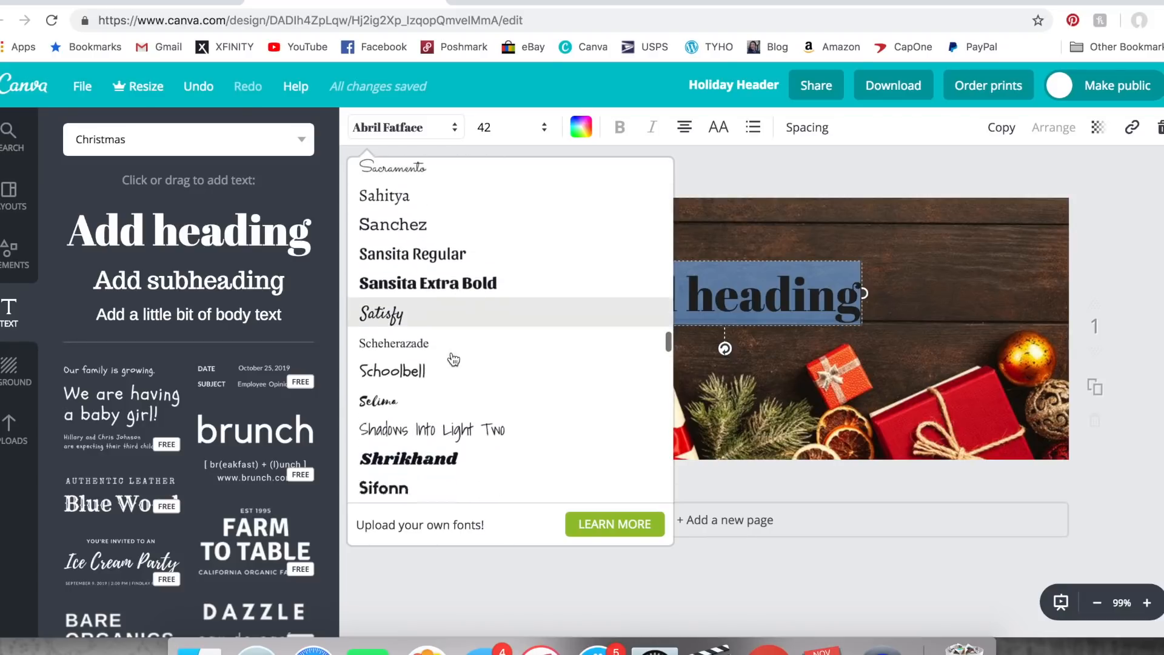
{"action": "scroll", "coordinate": [453, 358], "scroll_direction": "down", "scroll_amount": 1}
{"action": "left_click", "coordinate": [453, 361]}
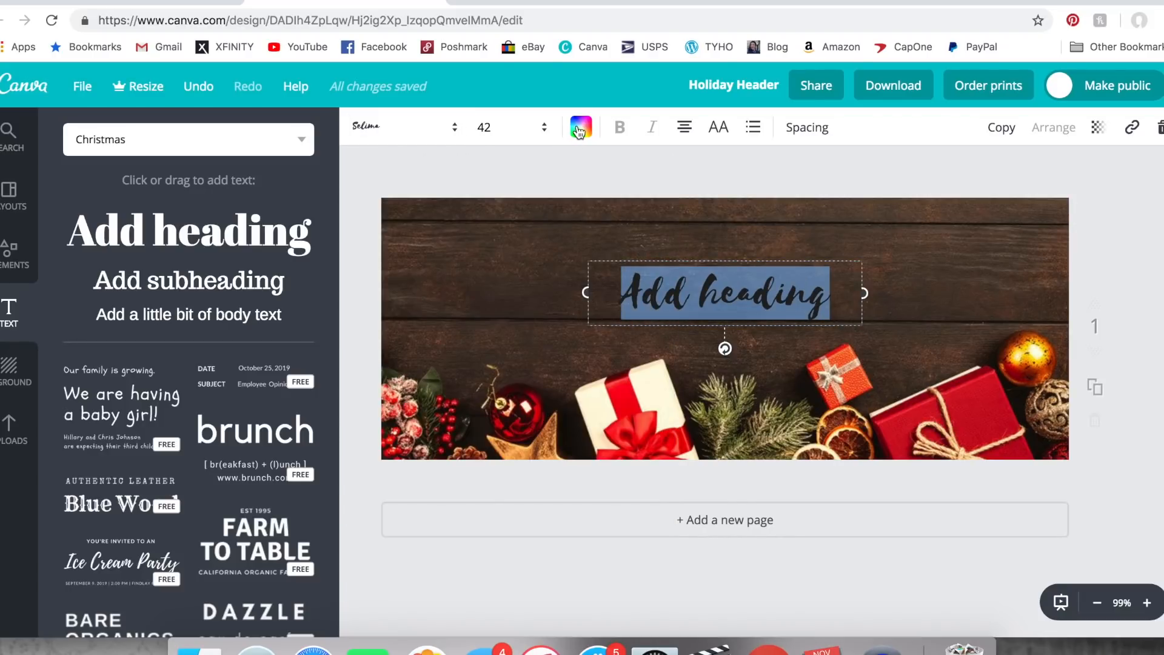
- Set the heading's text color to white from the default palette
{"action": "left_click", "coordinate": [580, 131]}
{"action": "left_click", "coordinate": [725, 361]}
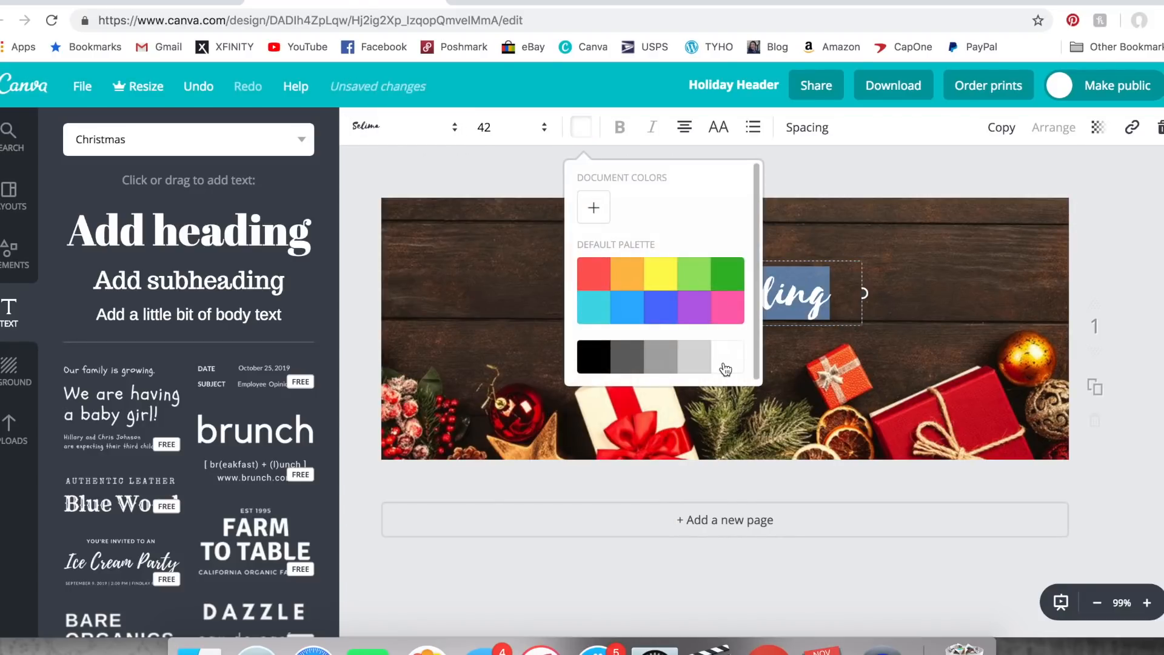
{"action": "left_click", "coordinate": [807, 290]}
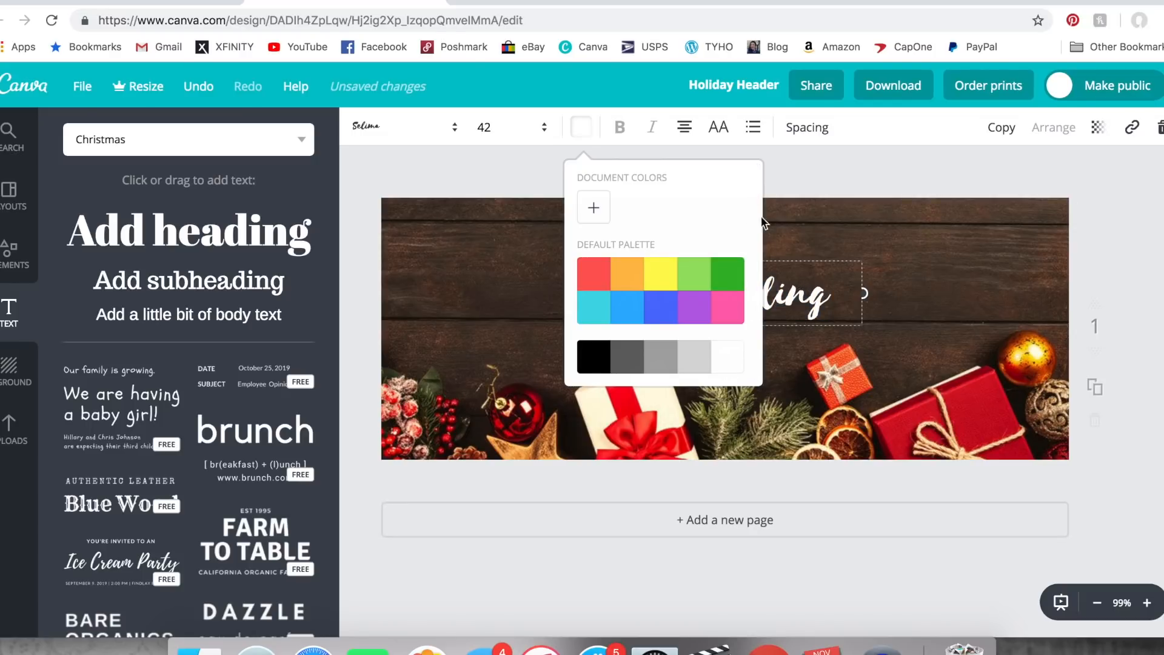
- Replace the heading's placeholder text with "Happy Holidays!"
{"action": "left_click", "coordinate": [667, 295]}
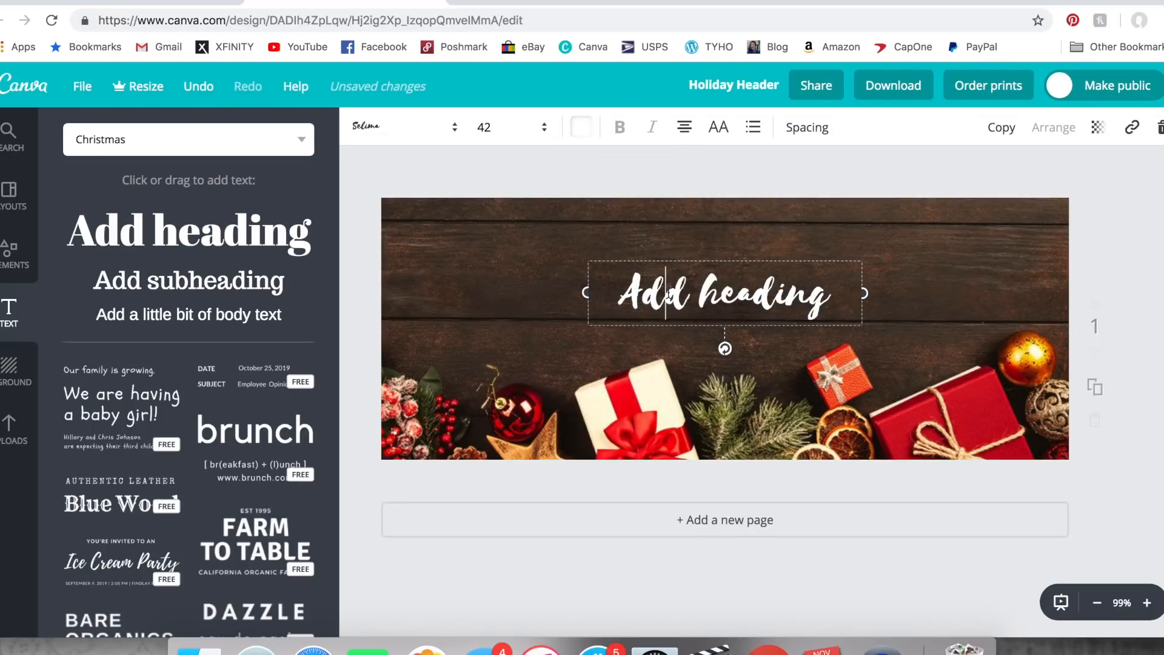
{"action": "triple_click", "coordinate": [669, 294]}
{"action": "type", "text": "Hap"}
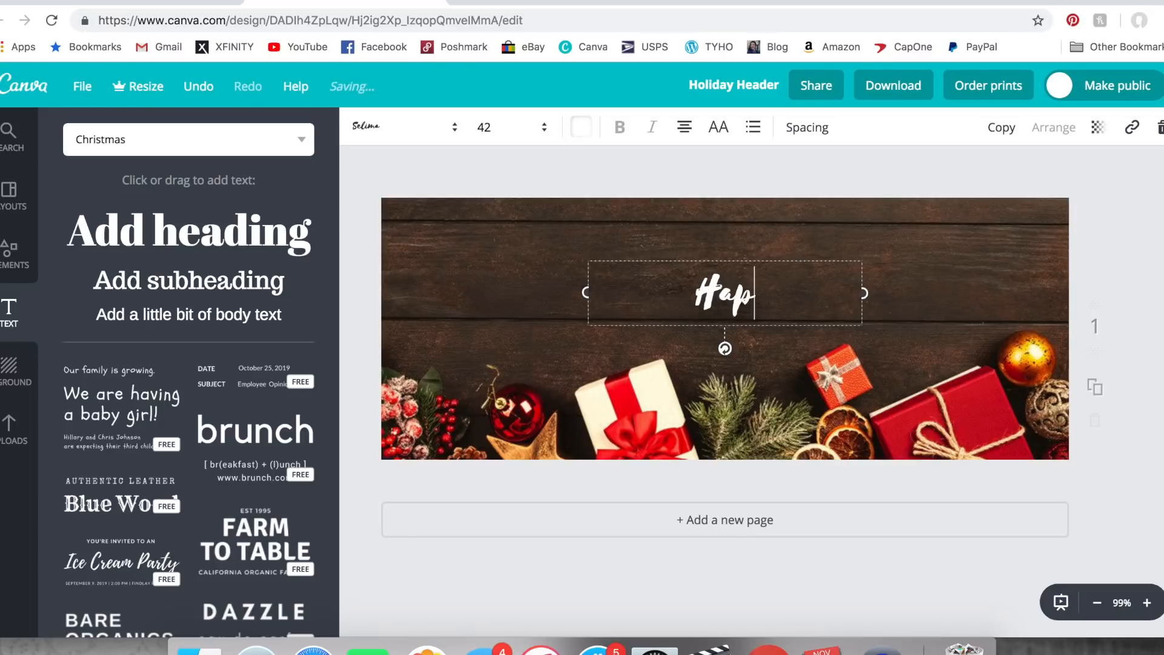
{"action": "type", "text": "py Holidaya"}
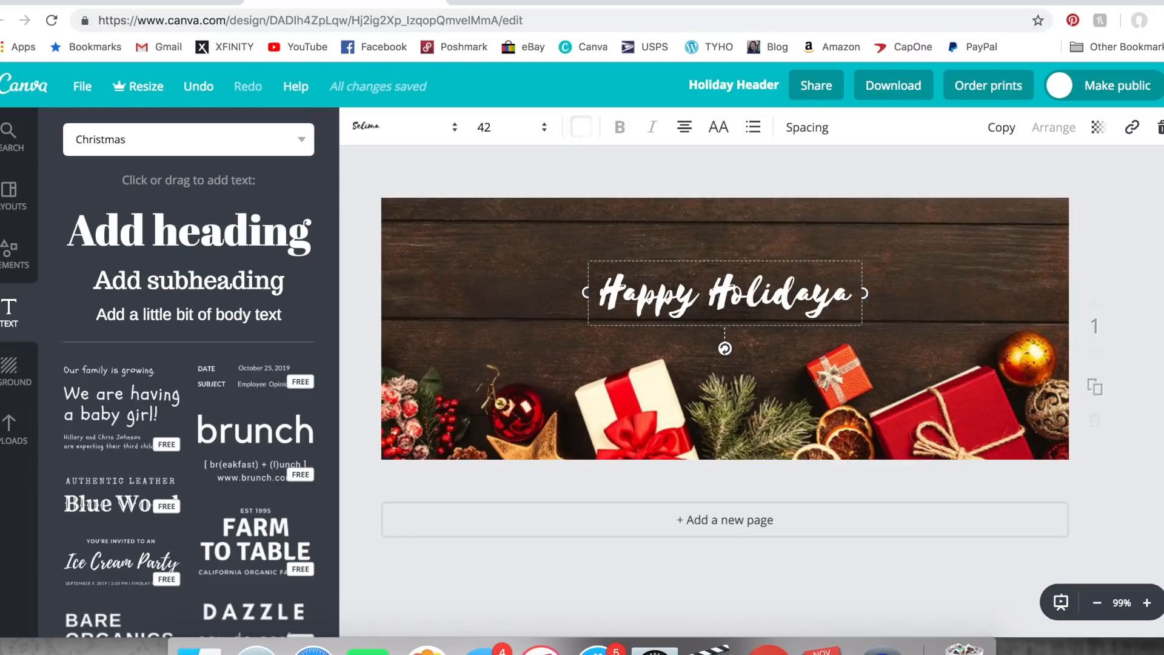
{"action": "key", "text": "BackSpace"}
{"action": "type", "text": "s!"}
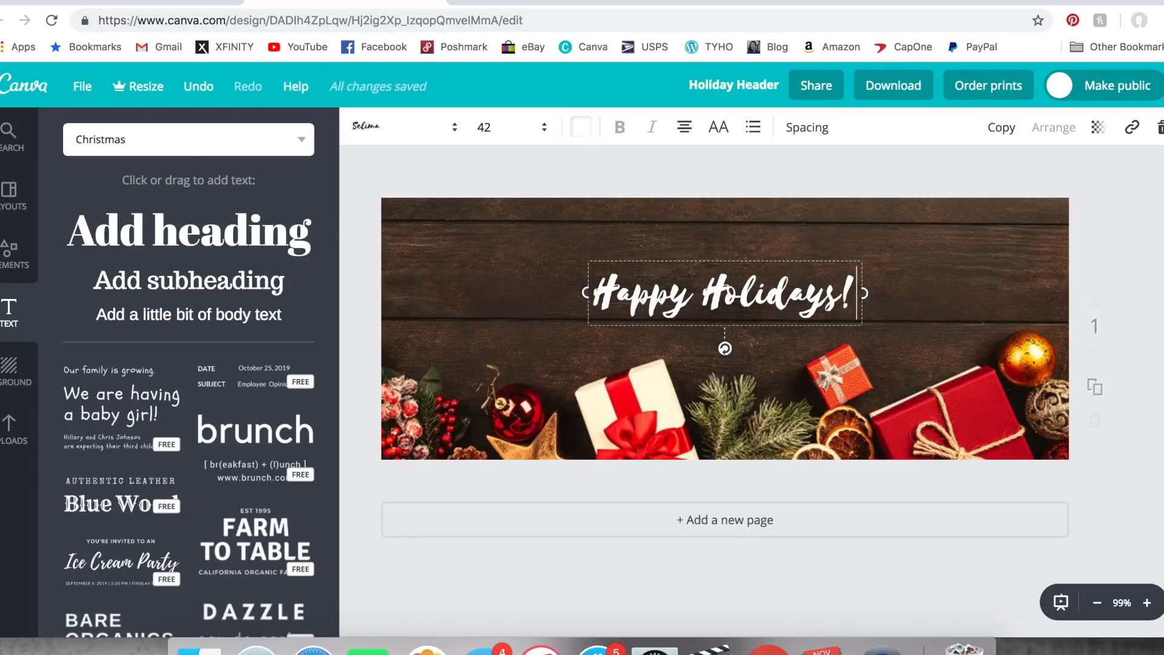
- Set the font size of the "Happy Holidays!" heading to 96
{"action": "left_click", "coordinate": [504, 127]}
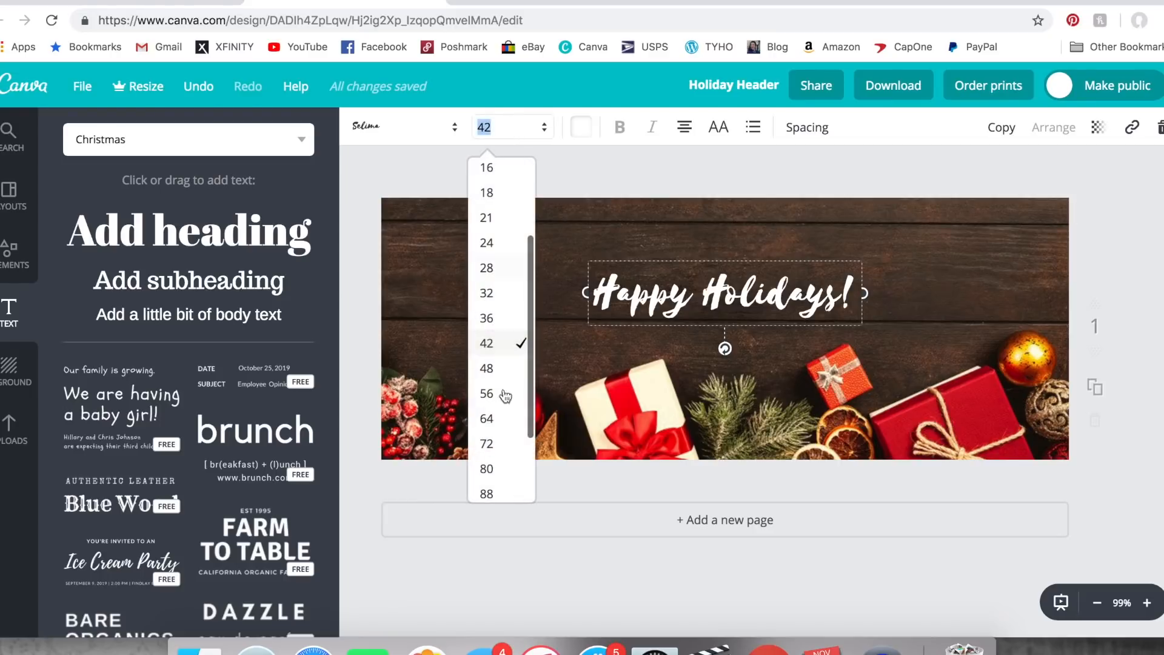
{"action": "scroll", "coordinate": [497, 395], "scroll_direction": "down", "scroll_amount": 3}
{"action": "left_click", "coordinate": [489, 415]}
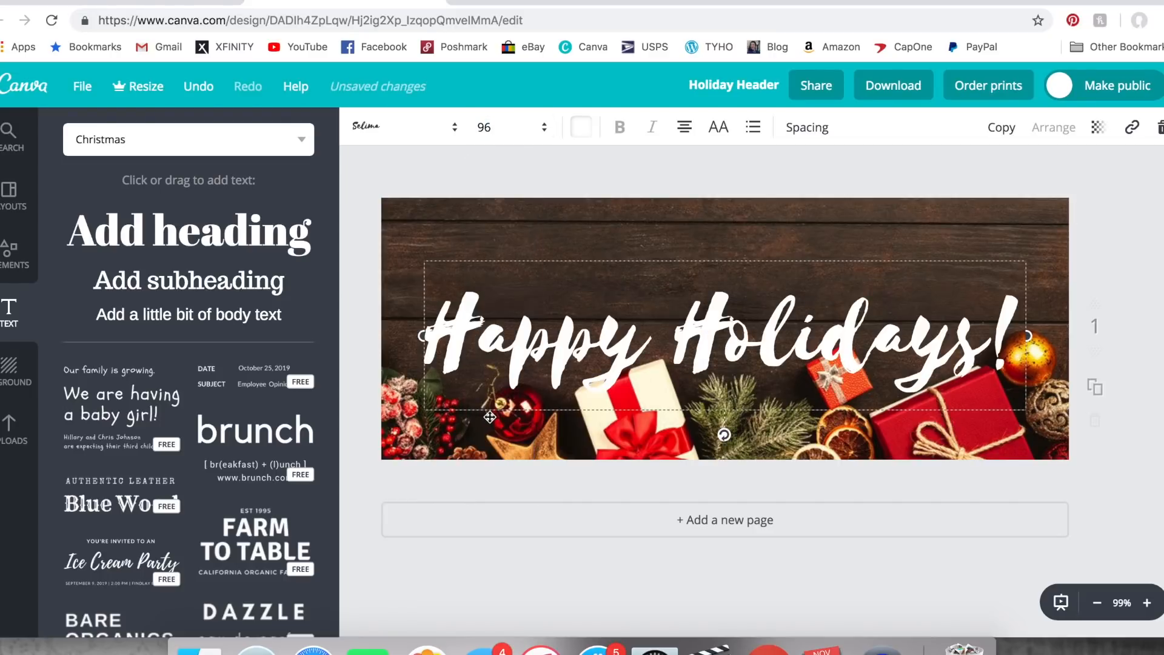
- Set the "Happy Holidays!" heading's font size to 88 and move it up onto the wood, centered above the gifts
{"action": "left_click", "coordinate": [509, 127]}
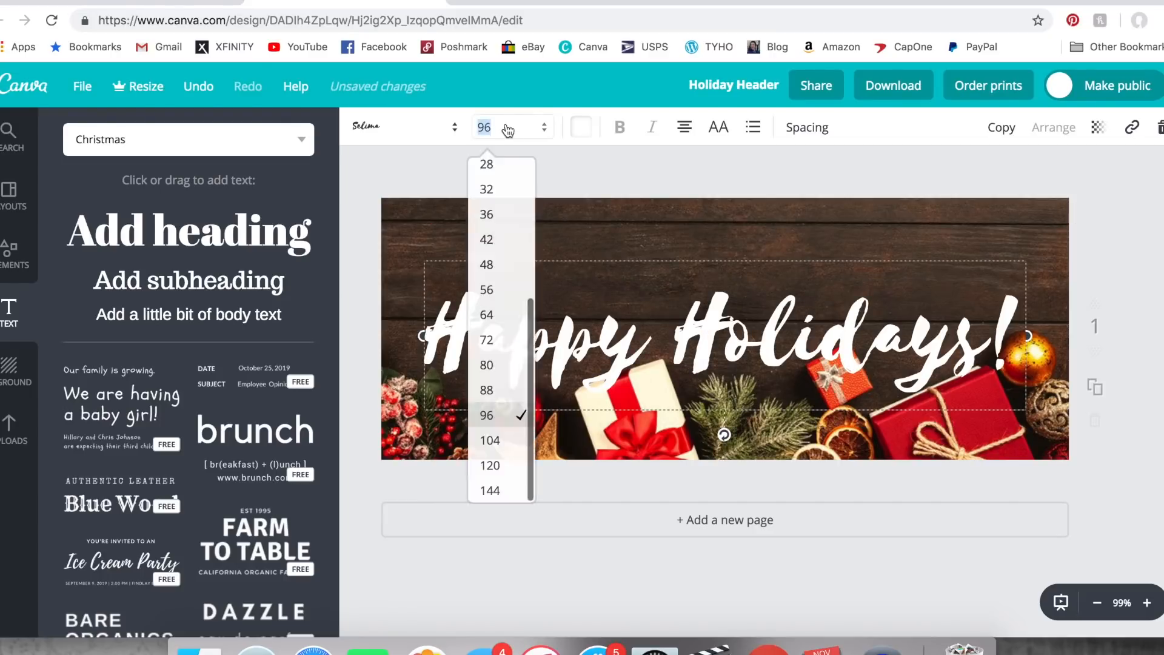
{"action": "left_click", "coordinate": [498, 401]}
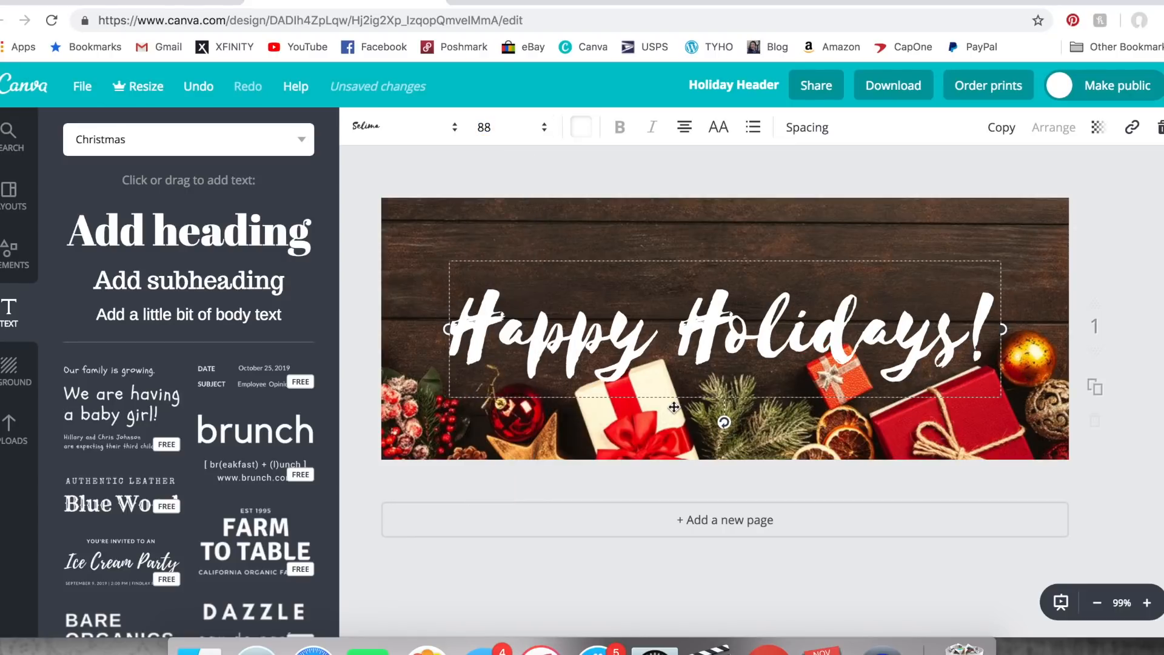
{"action": "left_click_drag", "start_coordinate": [674, 406], "coordinate": [669, 381]}
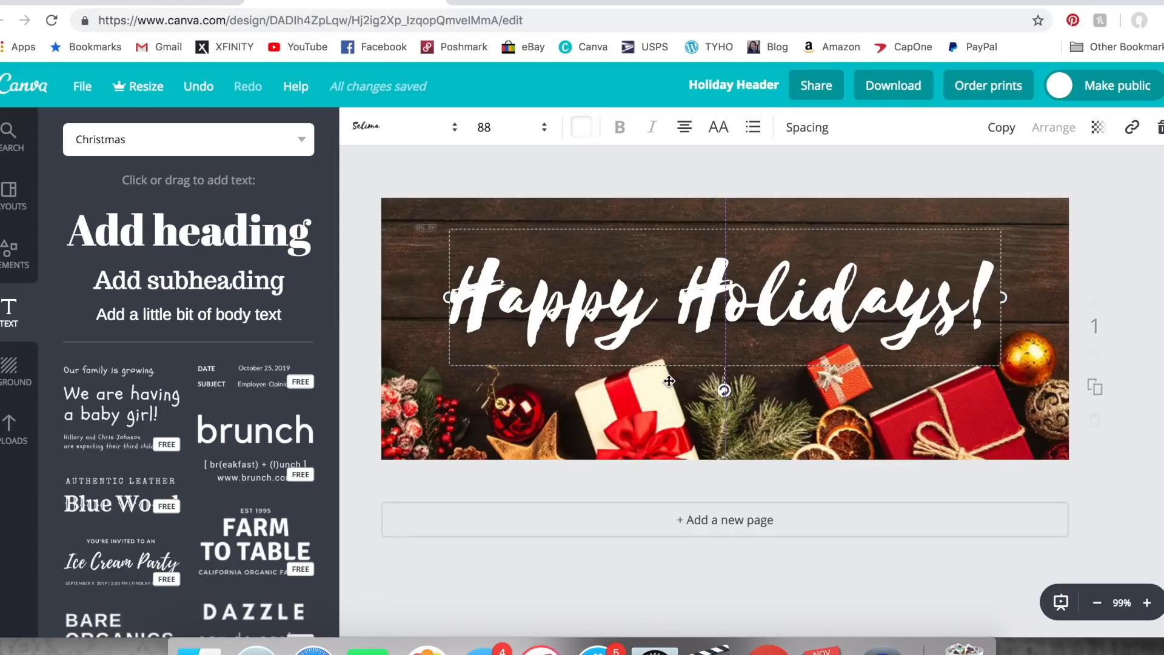
{"action": "left_click_drag", "start_coordinate": [670, 381], "coordinate": [670, 381]}
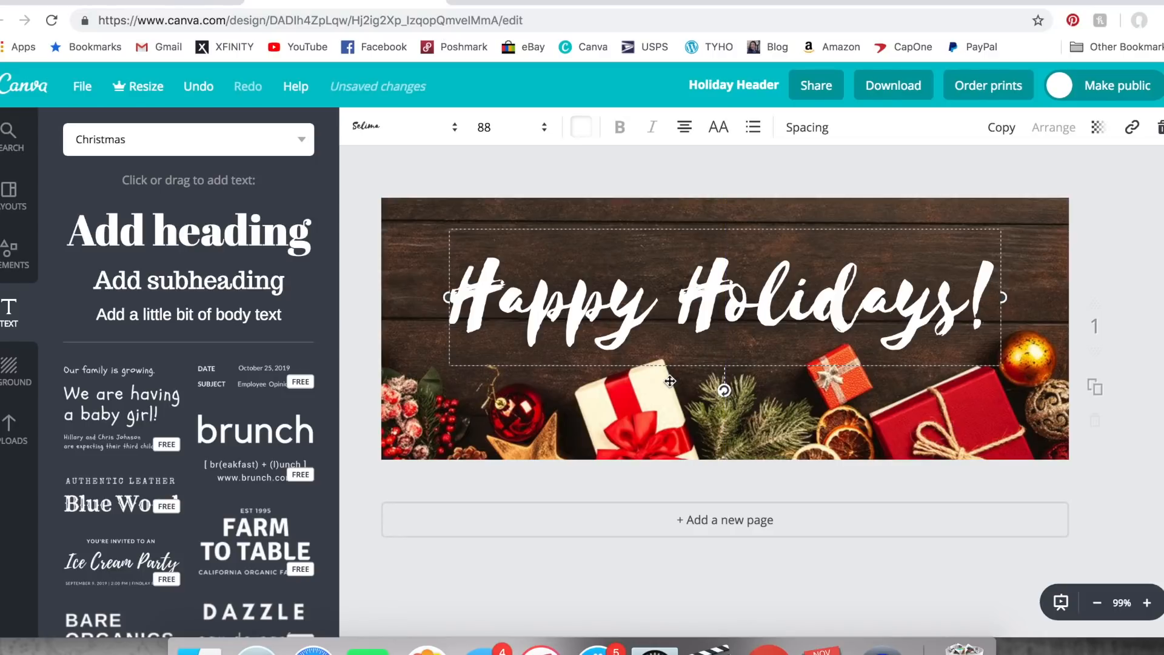
{"action": "left_click", "coordinate": [1104, 181]}
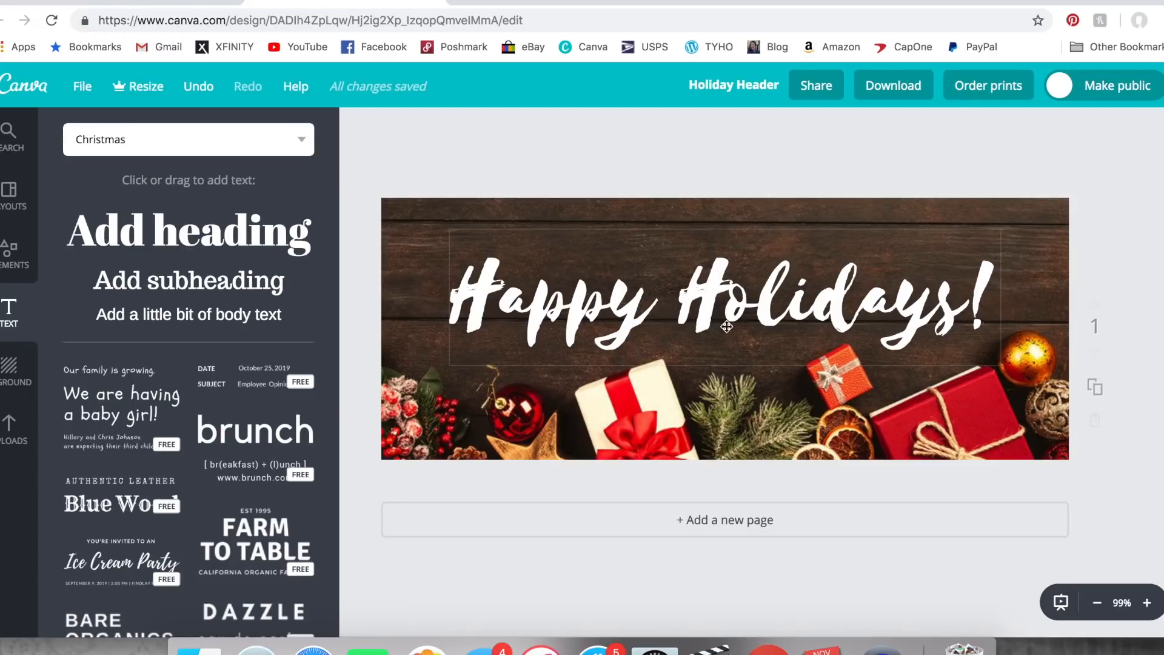
{"action": "left_click_drag", "start_coordinate": [782, 314], "coordinate": [782, 307]}
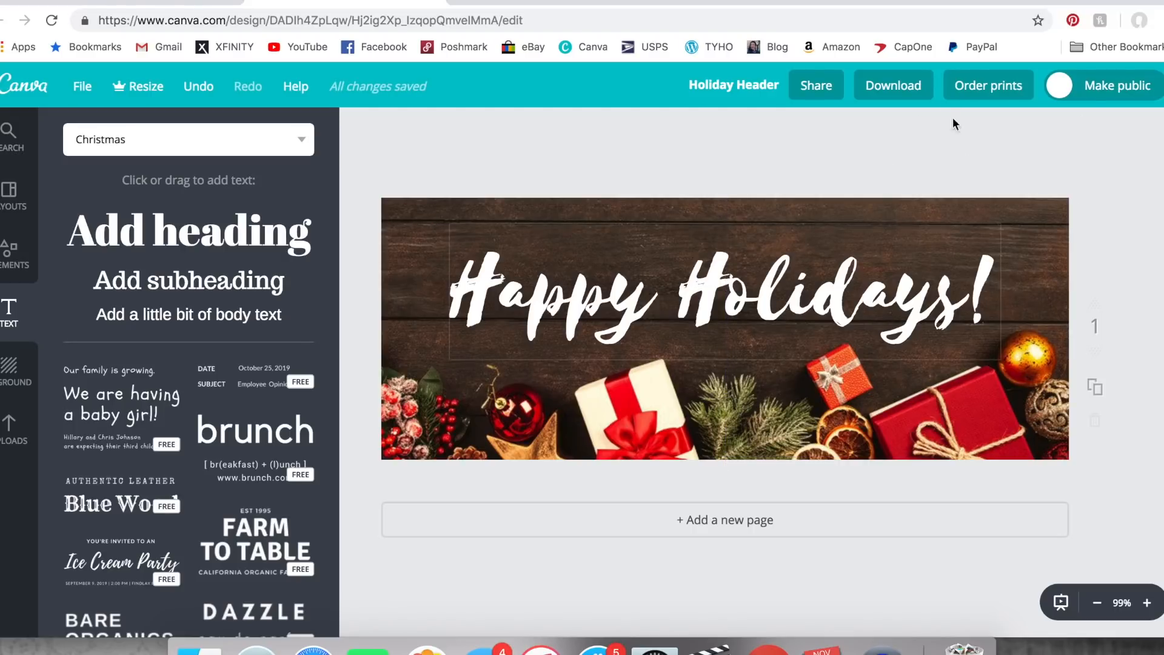
- Download the header as a JPG and save it to the Desktop as "Holiday Header"
{"action": "left_click", "coordinate": [918, 101]}
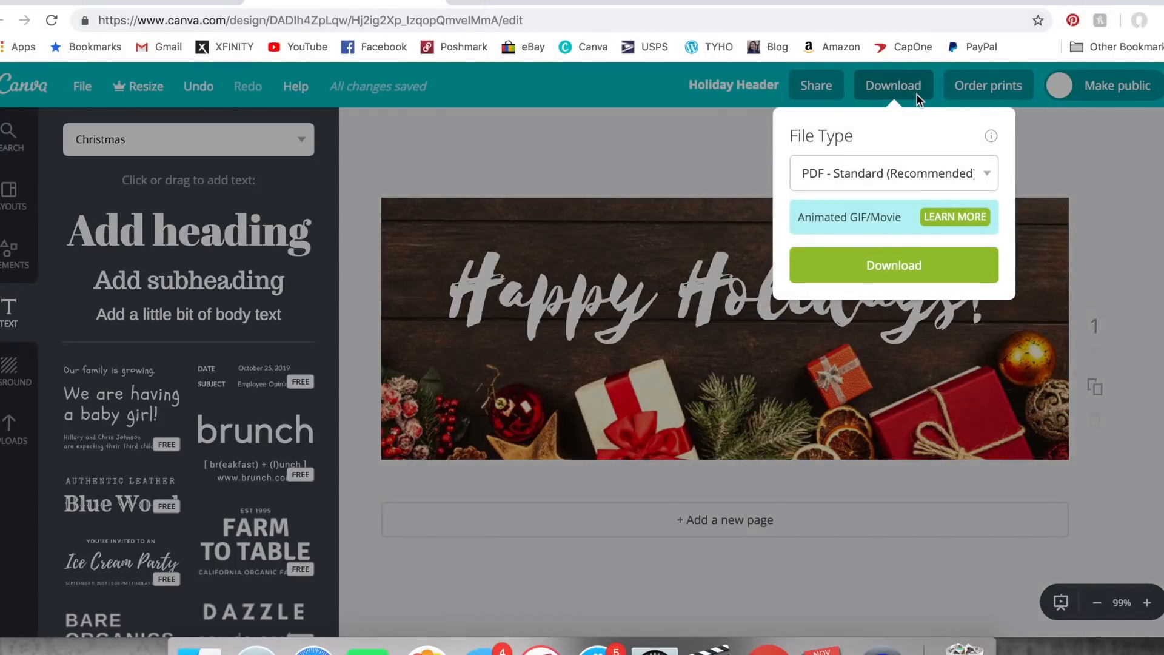
{"action": "left_click", "coordinate": [907, 175]}
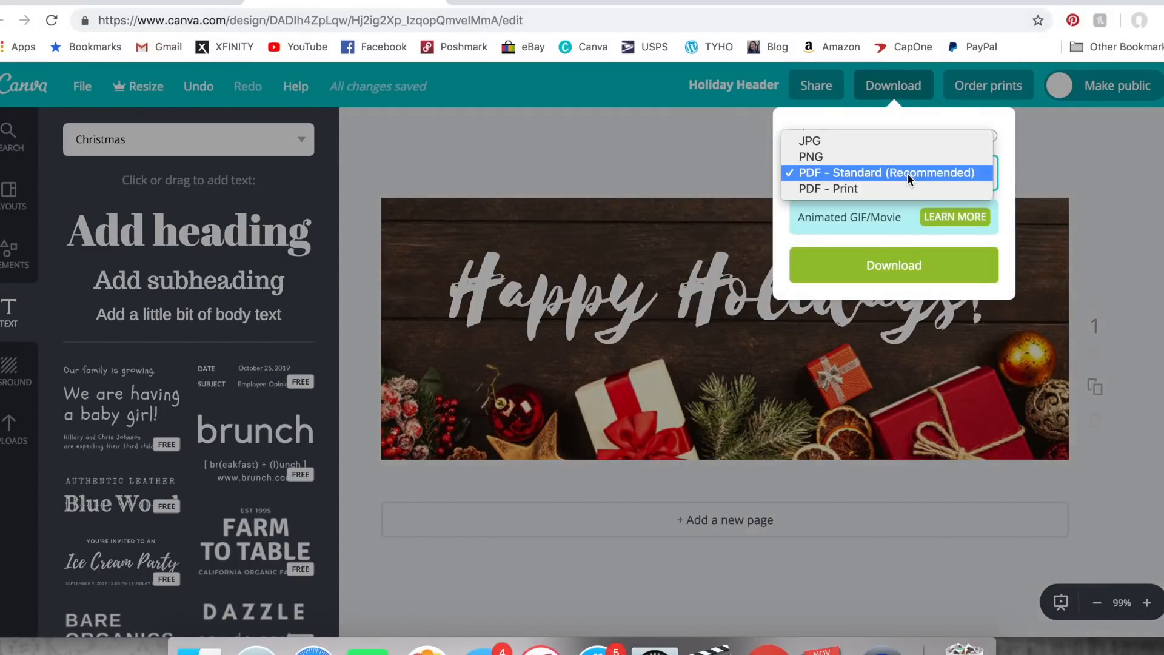
{"action": "left_click", "coordinate": [907, 141]}
{"action": "left_click", "coordinate": [910, 267]}
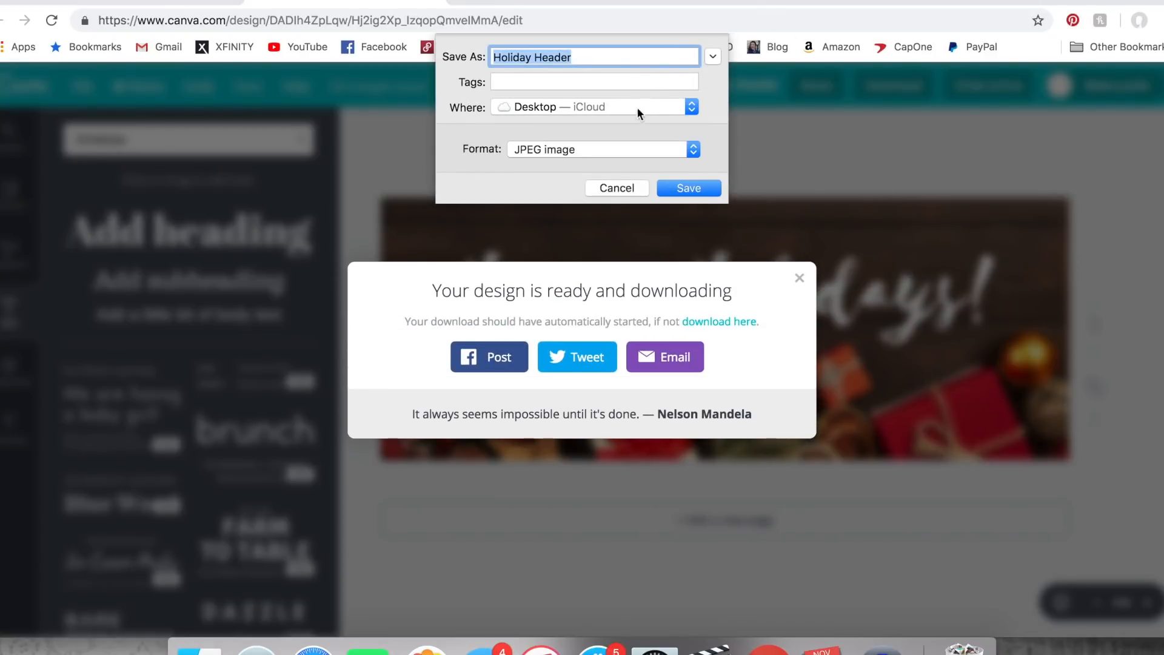
{"action": "left_click", "coordinate": [672, 183]}
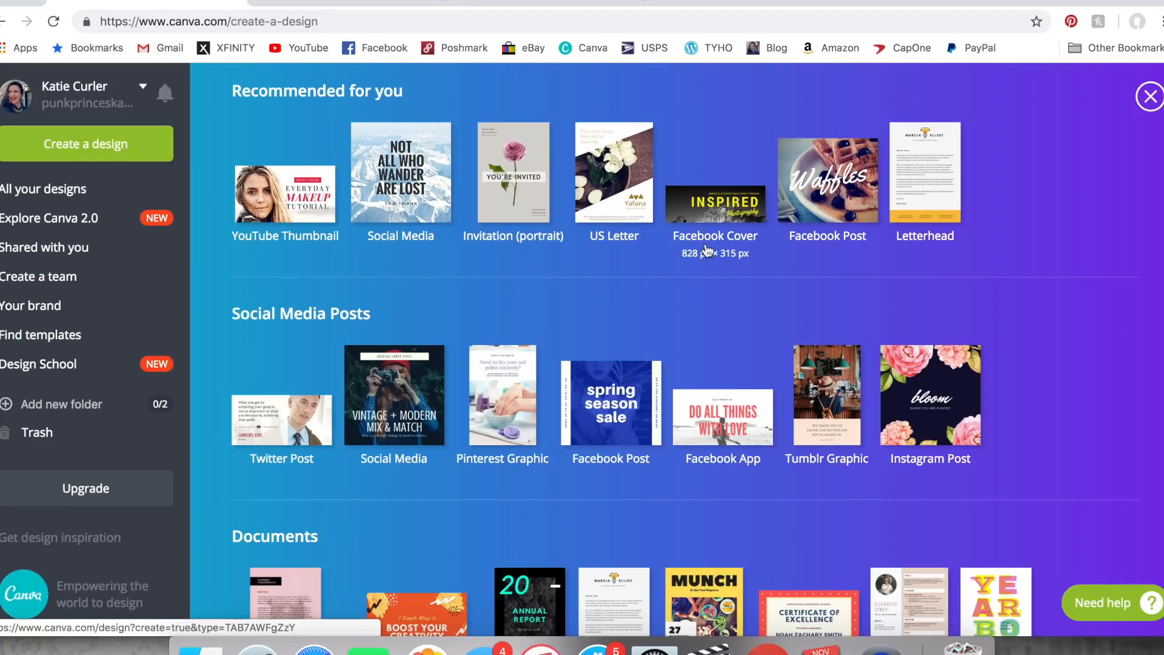
- Create a new Instagram Post design and apply the free "Cake Decorating!" layout to it
{"action": "scroll", "coordinate": [1005, 394], "scroll_direction": "down", "scroll_amount": 3}
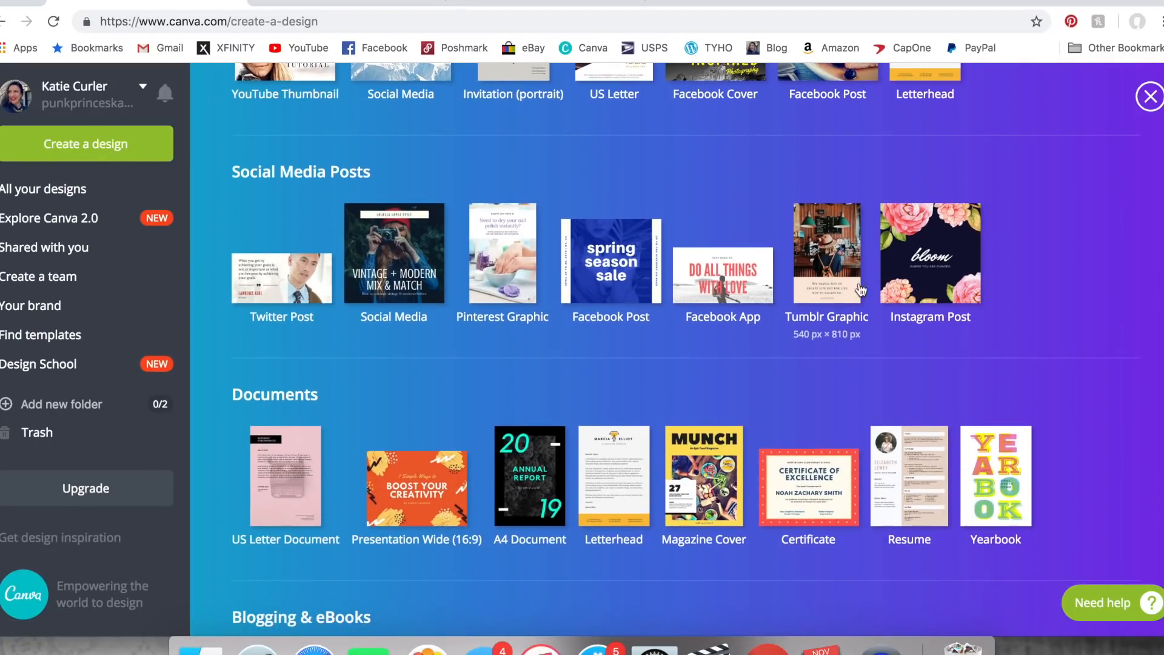
{"action": "left_click", "coordinate": [948, 242]}
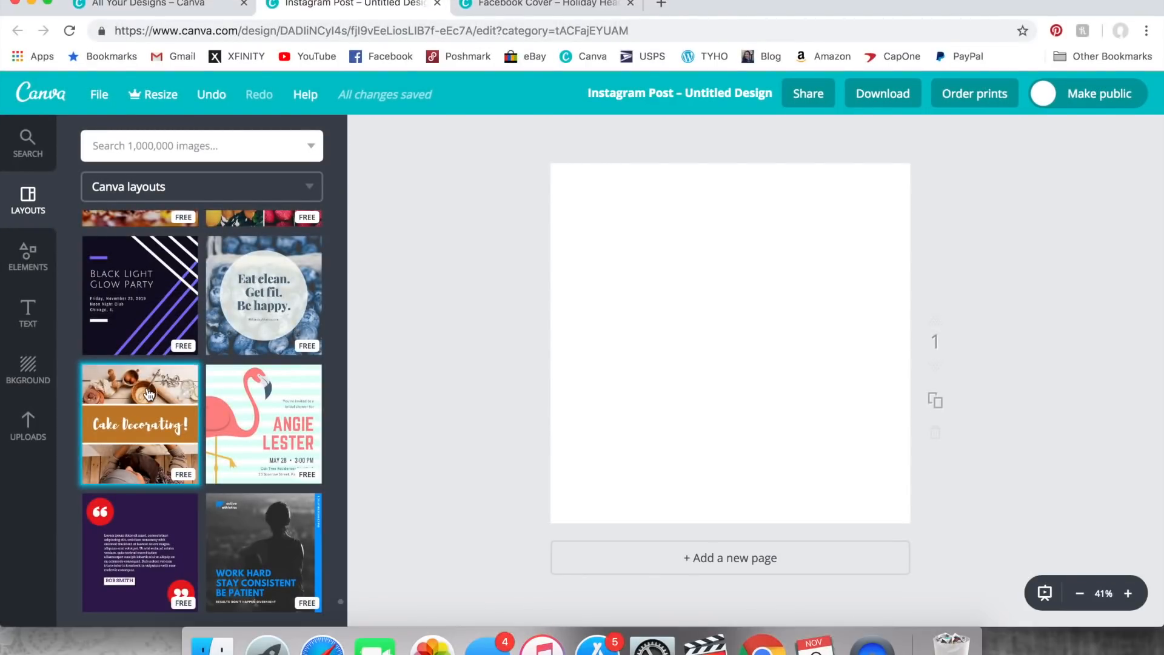
{"action": "left_click", "coordinate": [146, 395]}
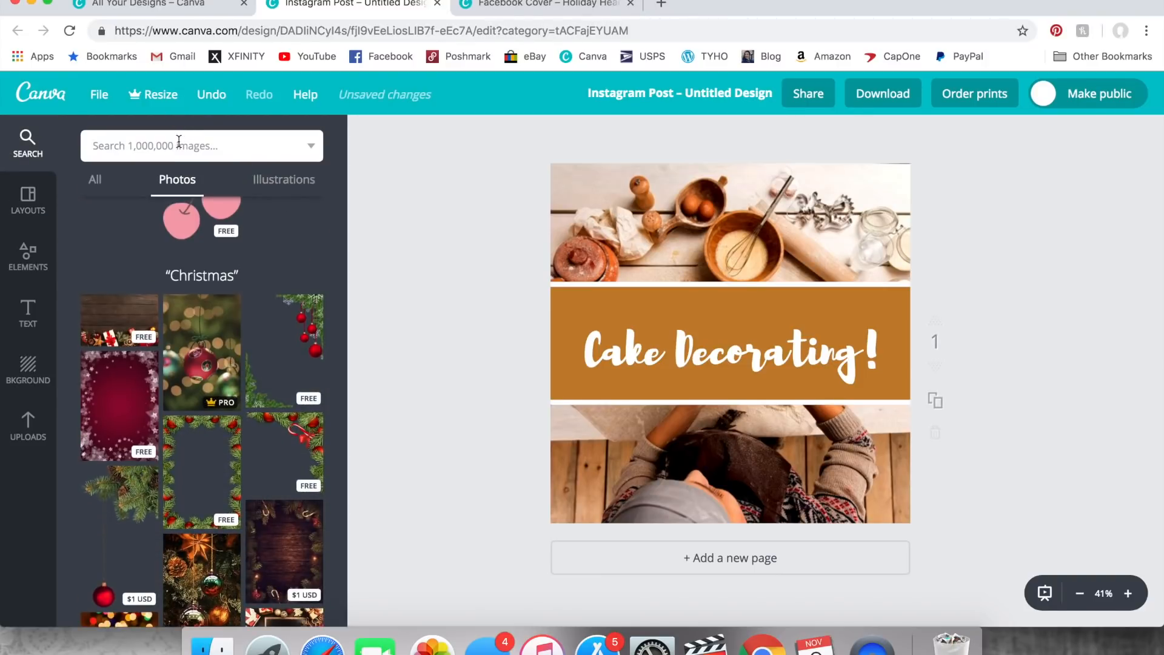
- Search the photos for "Christmas" and replace the layout's background picture with the free dark wood and gifts photo
{"action": "type", "text": "Christmas"}
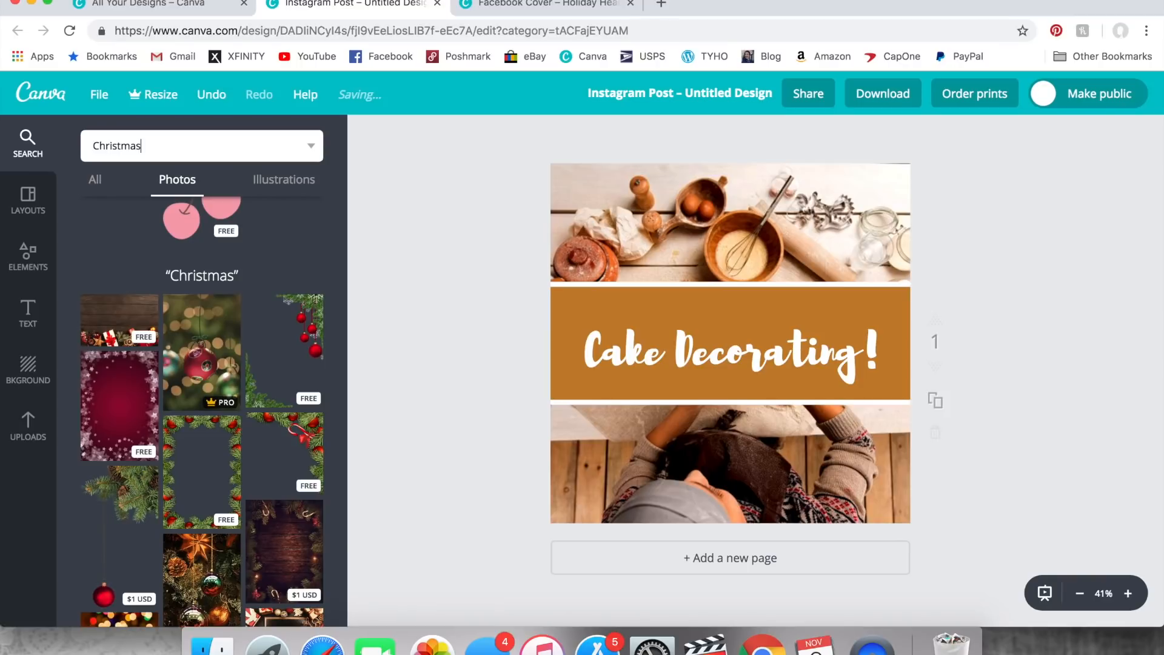
{"action": "key", "text": "Return"}
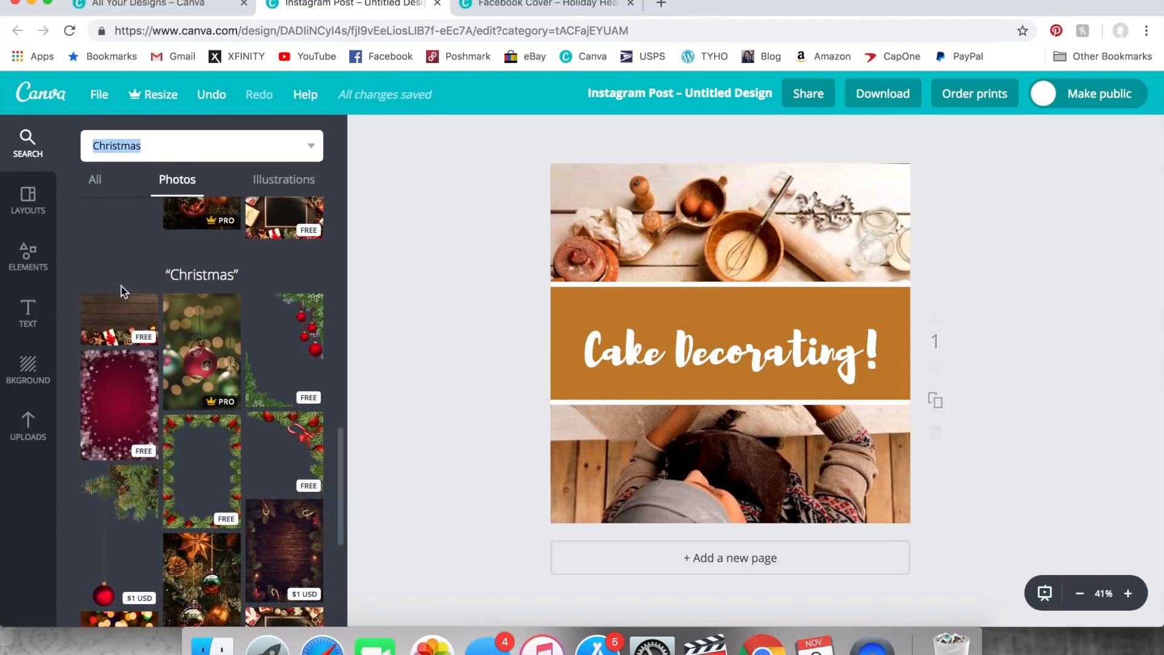
{"action": "left_click_drag", "start_coordinate": [594, 274], "coordinate": [672, 228]}
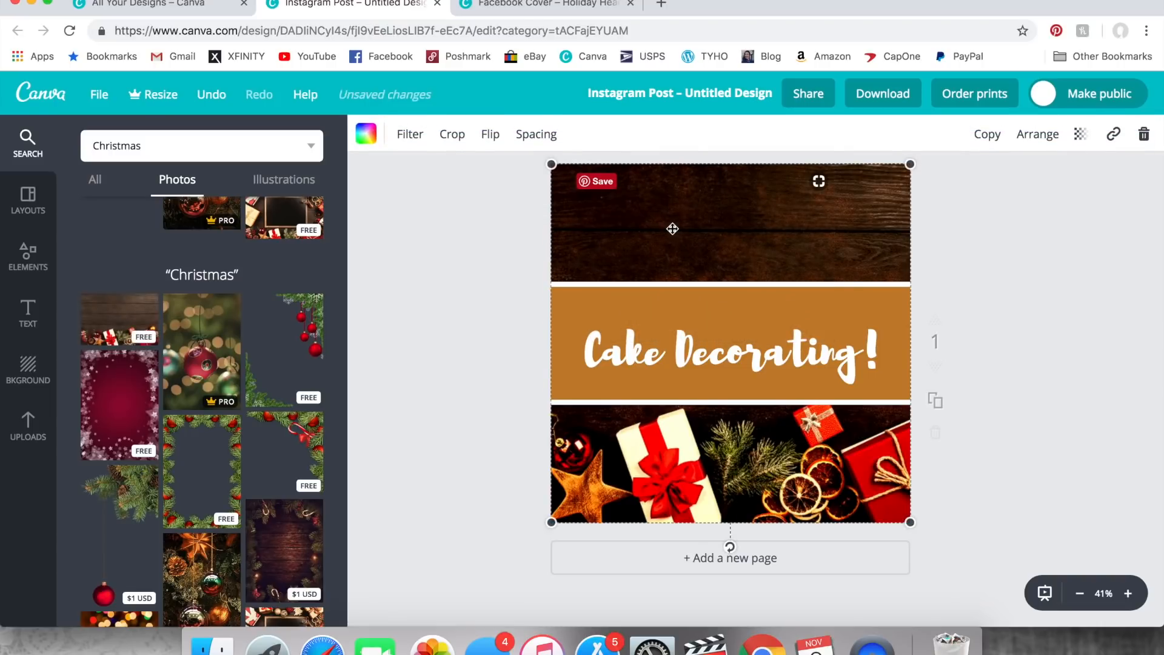
- Set both the brightness and the contrast of the background photo to 0
{"action": "left_click", "coordinate": [407, 133]}
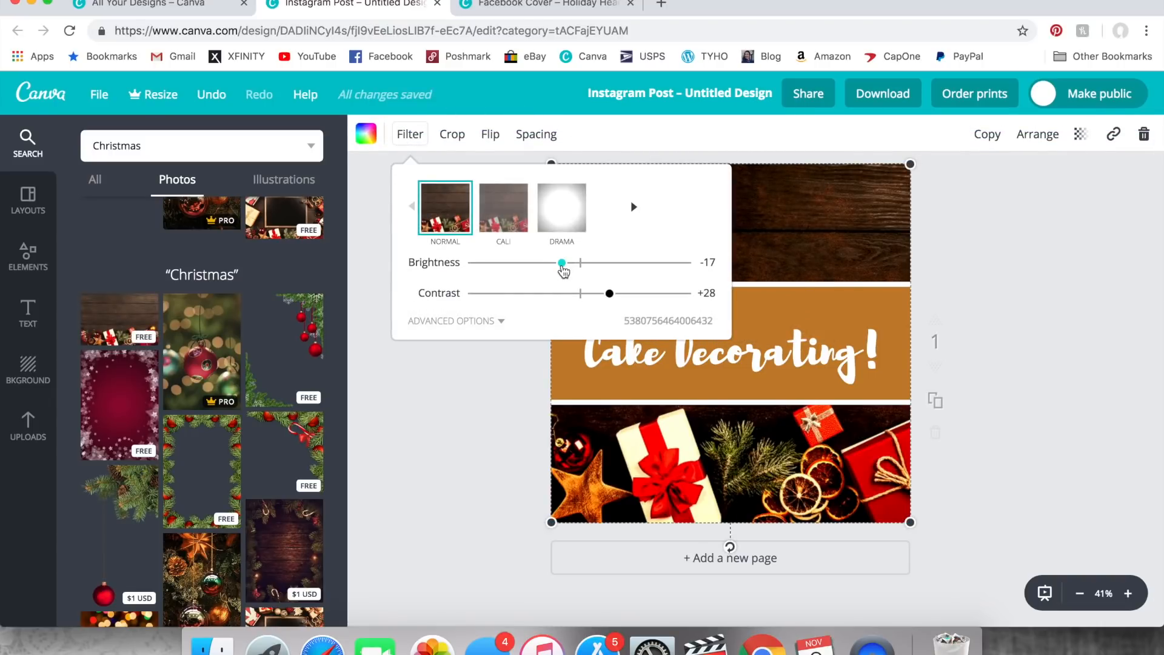
{"action": "left_click_drag", "start_coordinate": [562, 264], "coordinate": [579, 270]}
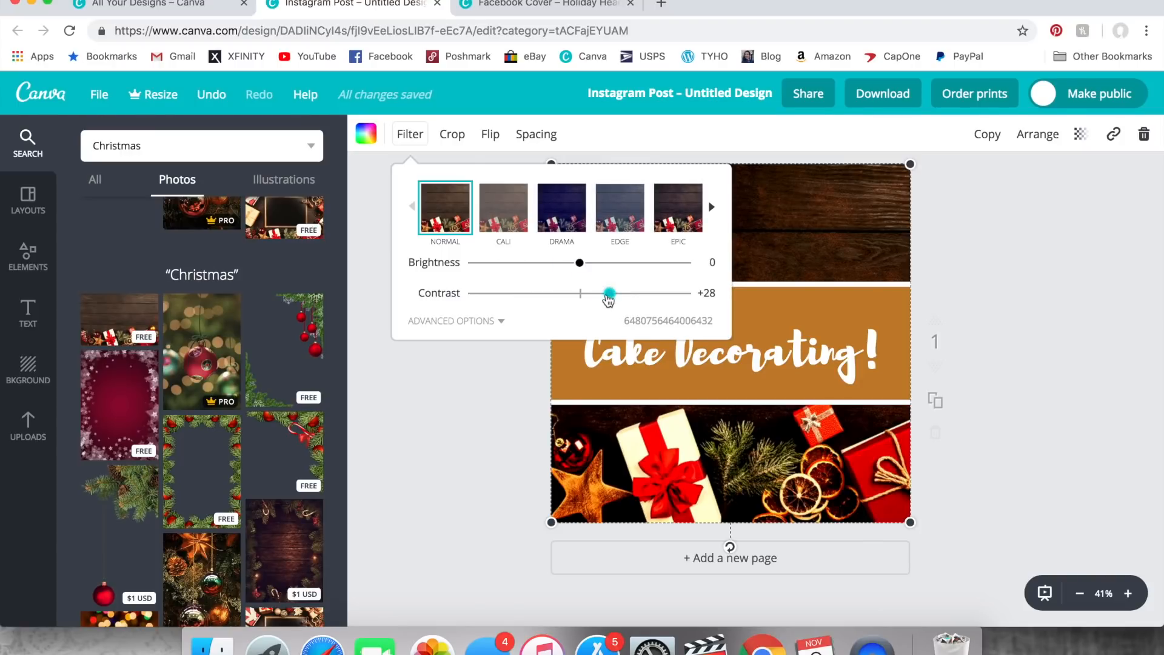
{"action": "left_click_drag", "start_coordinate": [610, 294], "coordinate": [582, 298]}
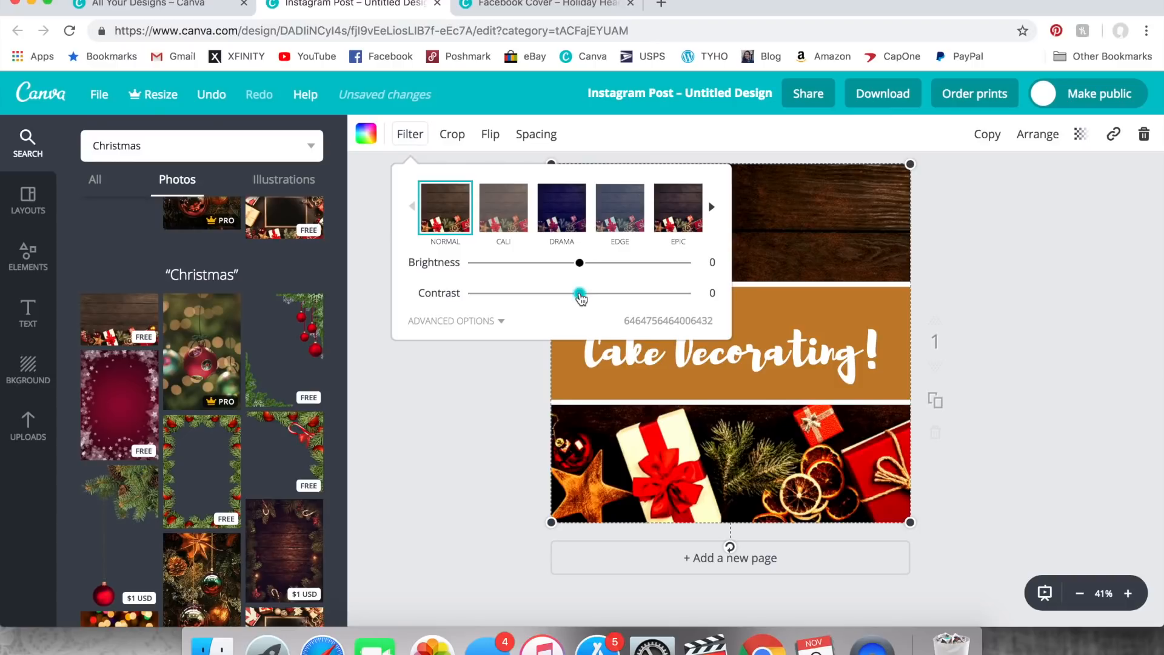
{"action": "left_click", "coordinate": [464, 417]}
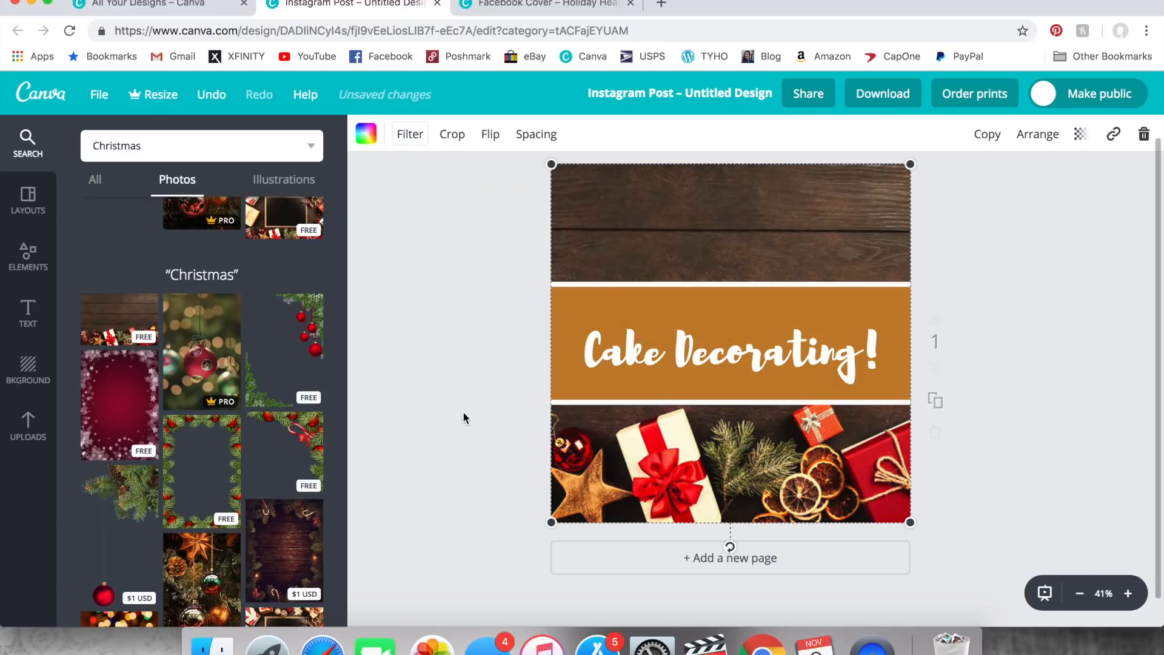
- Change the font of the "Cake Decorating!" text to Selima
{"action": "left_click", "coordinate": [680, 343]}
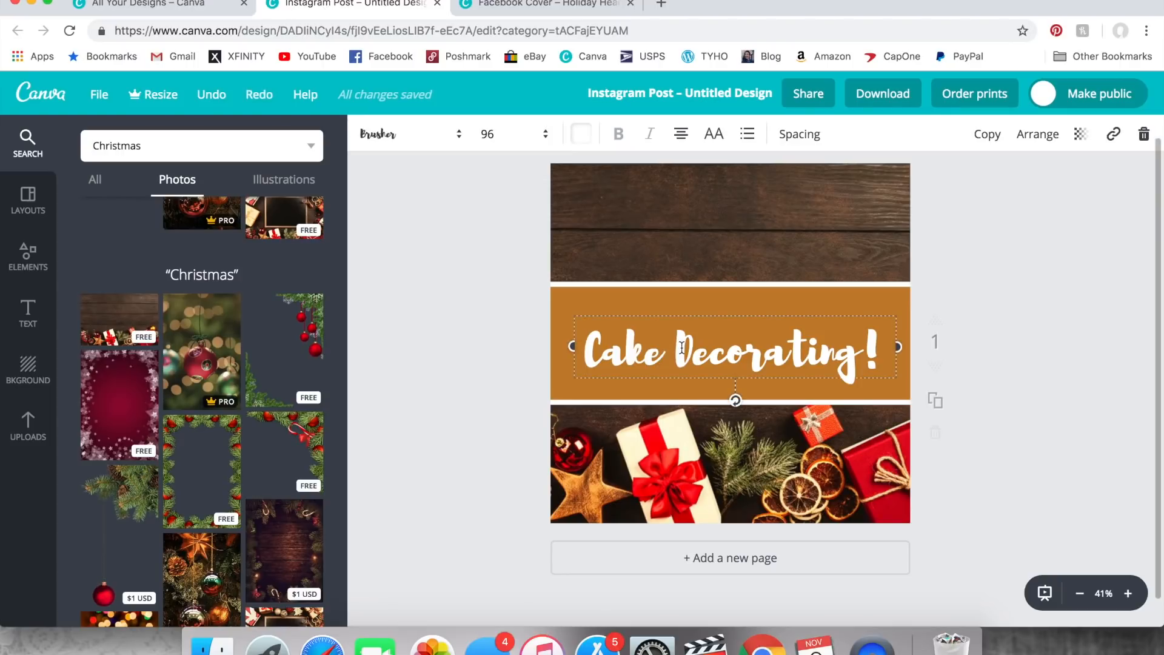
{"action": "triple_click", "coordinate": [682, 348]}
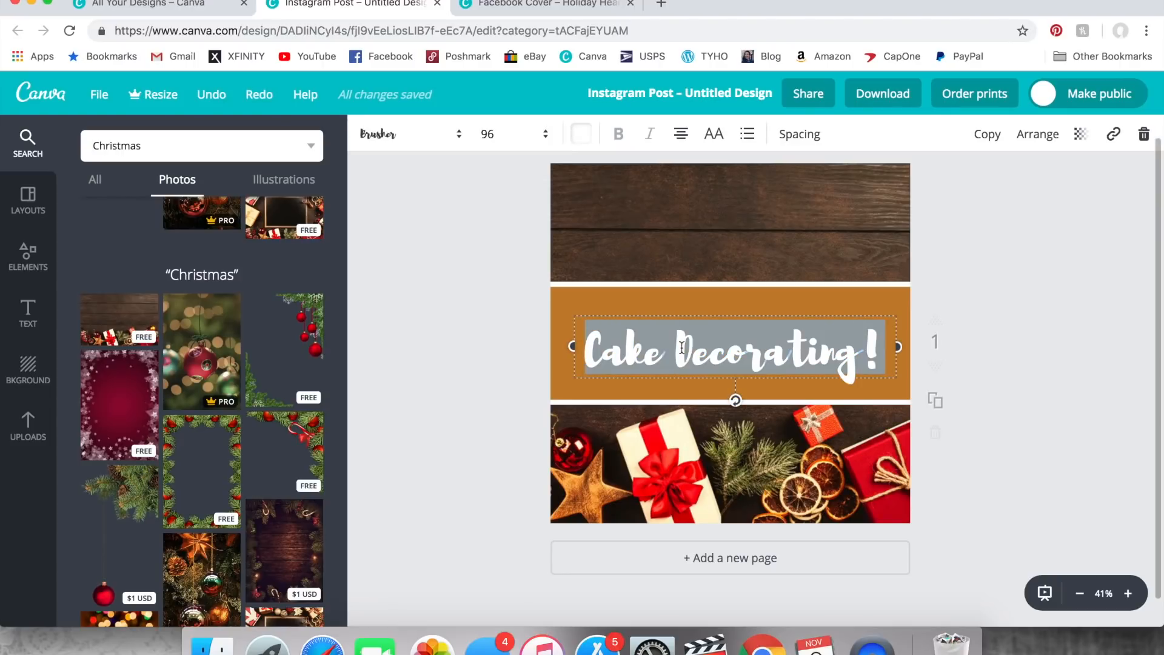
{"action": "left_click", "coordinate": [435, 134]}
{"action": "scroll", "coordinate": [460, 434], "scroll_direction": "down", "scroll_amount": 3}
{"action": "scroll", "coordinate": [460, 434], "scroll_direction": "down", "scroll_amount": 15}
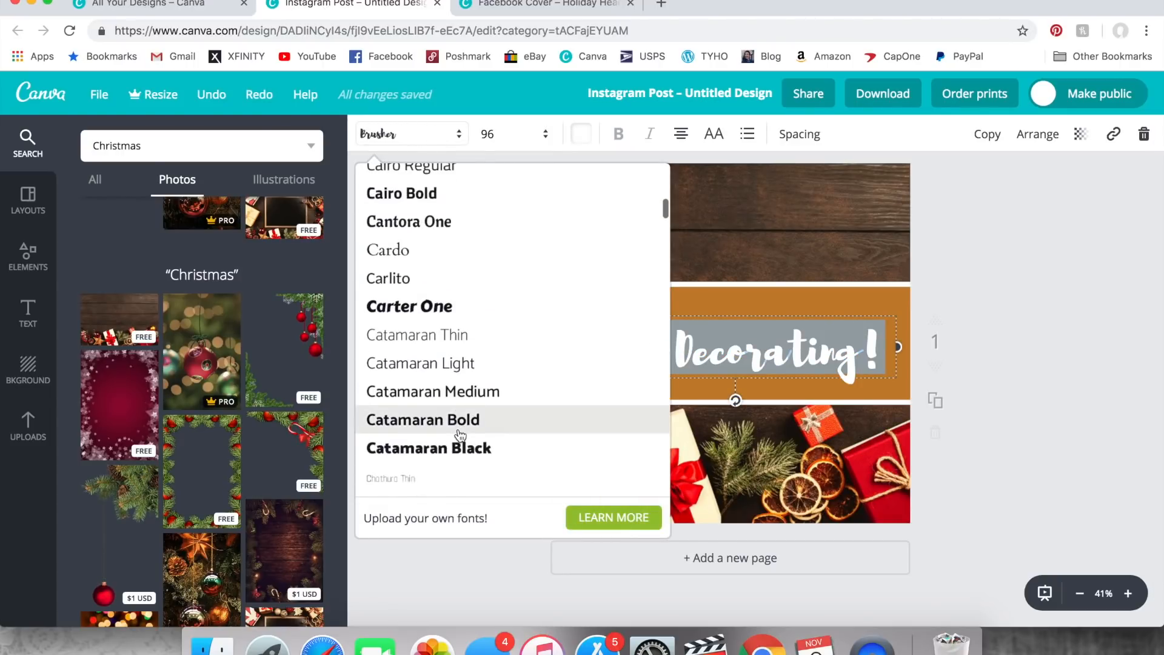
{"action": "scroll", "coordinate": [460, 434], "scroll_direction": "down", "scroll_amount": 15}
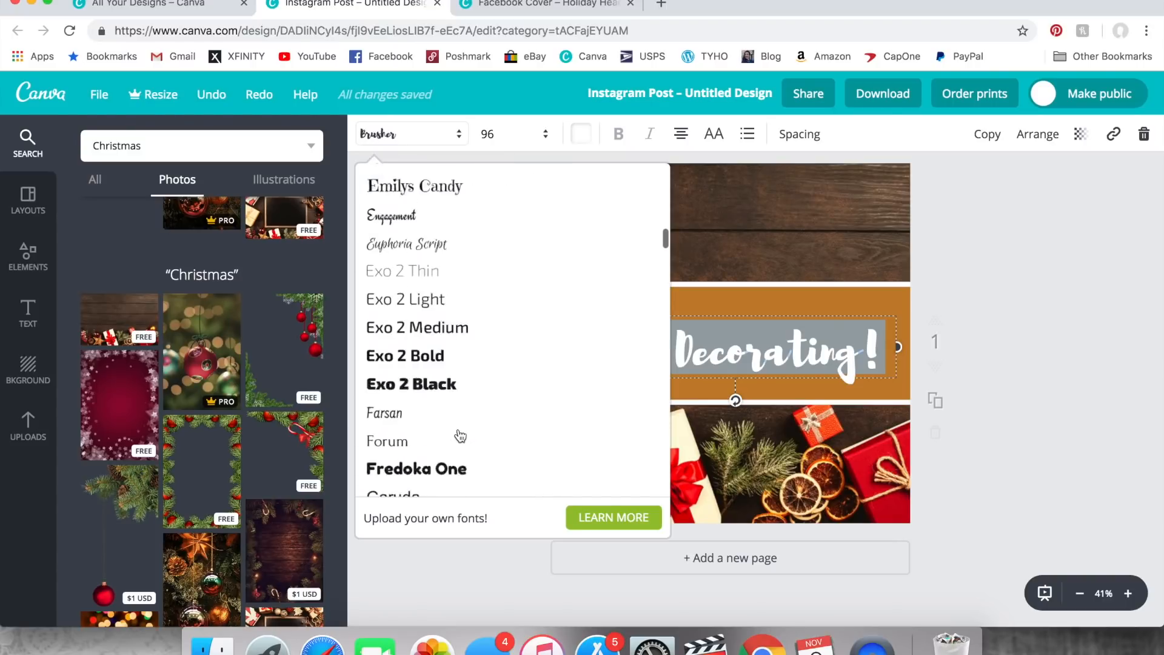
{"action": "scroll", "coordinate": [460, 434], "scroll_direction": "down", "scroll_amount": 15}
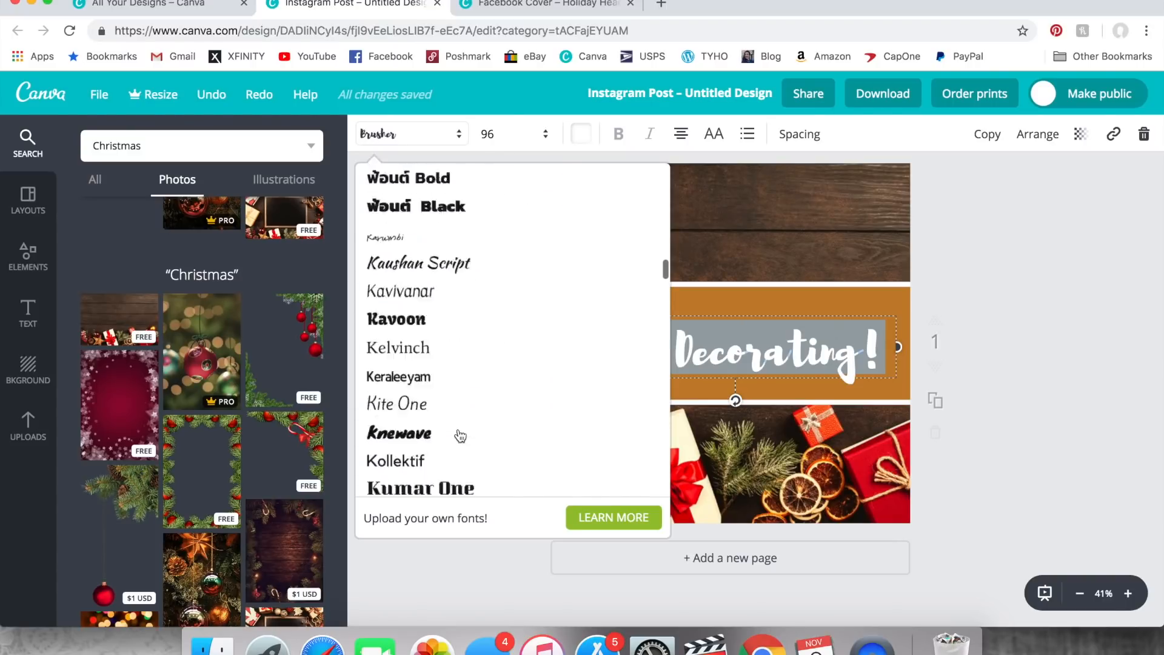
{"action": "scroll", "coordinate": [459, 435], "scroll_direction": "down", "scroll_amount": 15}
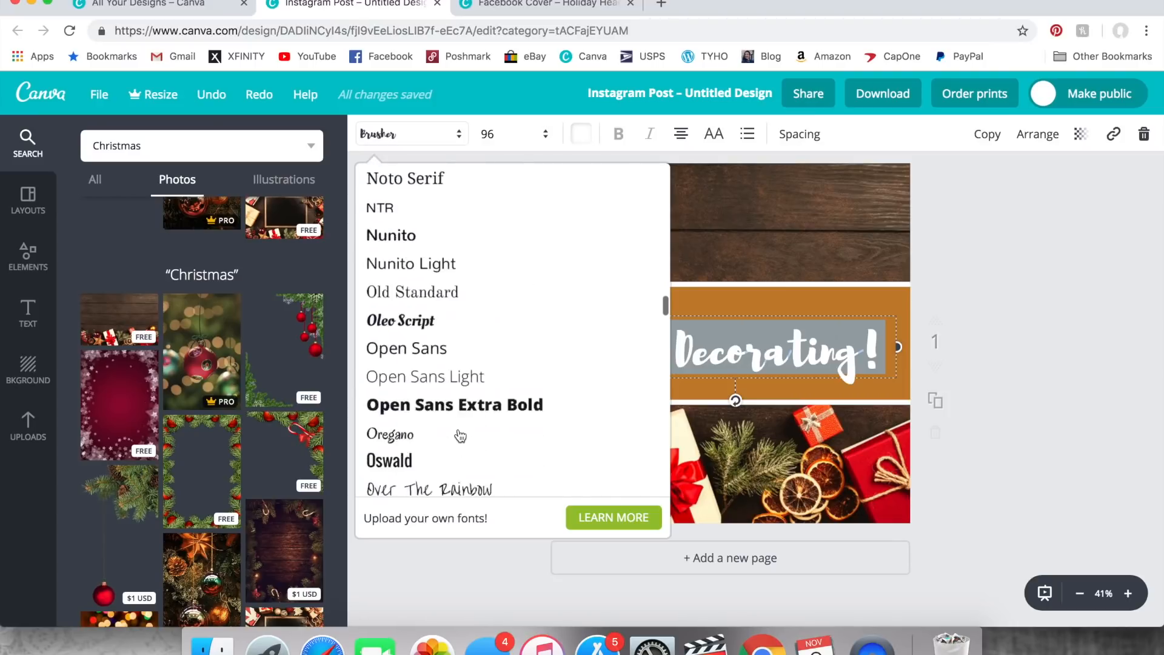
{"action": "scroll", "coordinate": [460, 435], "scroll_direction": "down", "scroll_amount": 15}
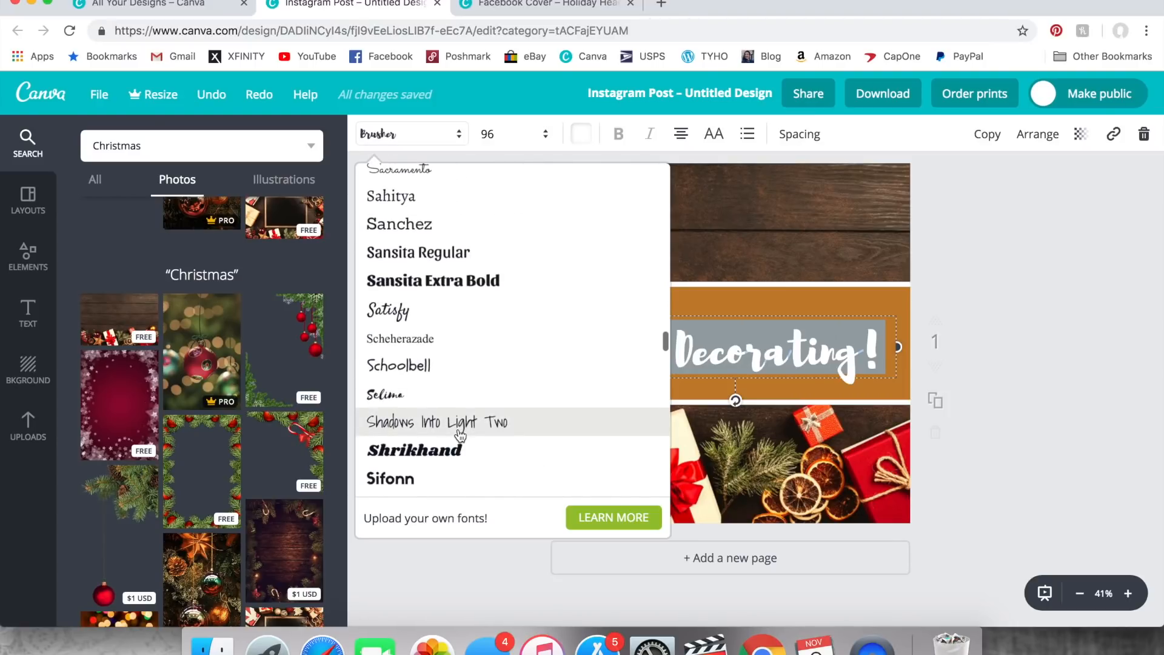
{"action": "left_click", "coordinate": [399, 400]}
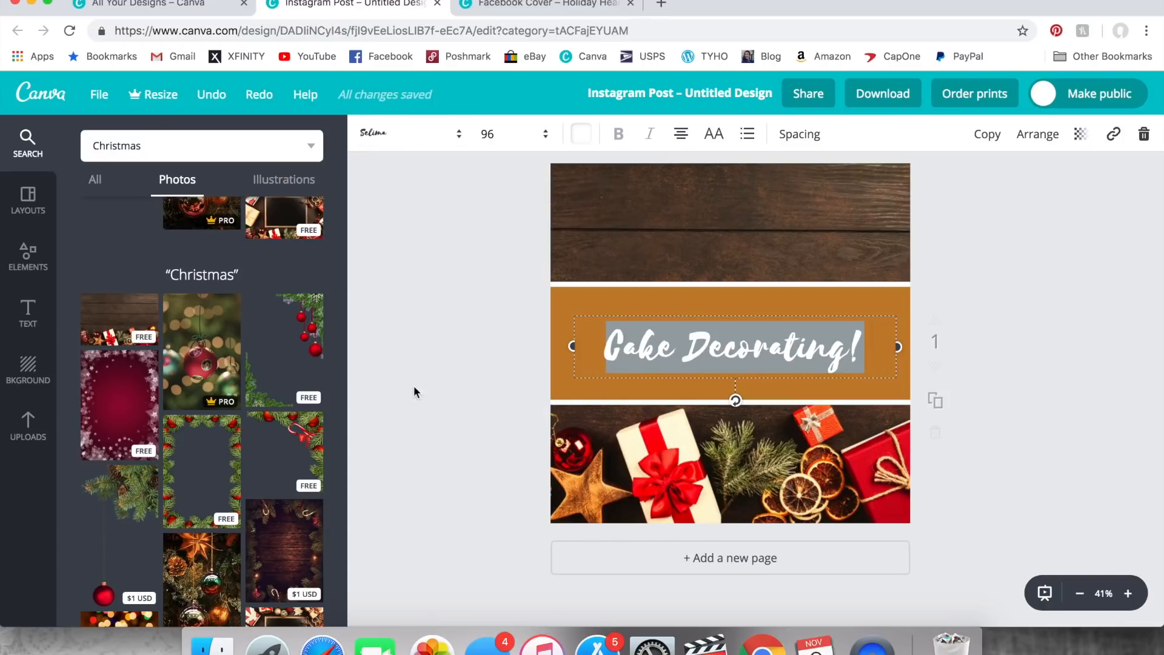
- Set the font size of the "Cake Decorating!" text to 175
{"action": "left_click", "coordinate": [511, 138]}
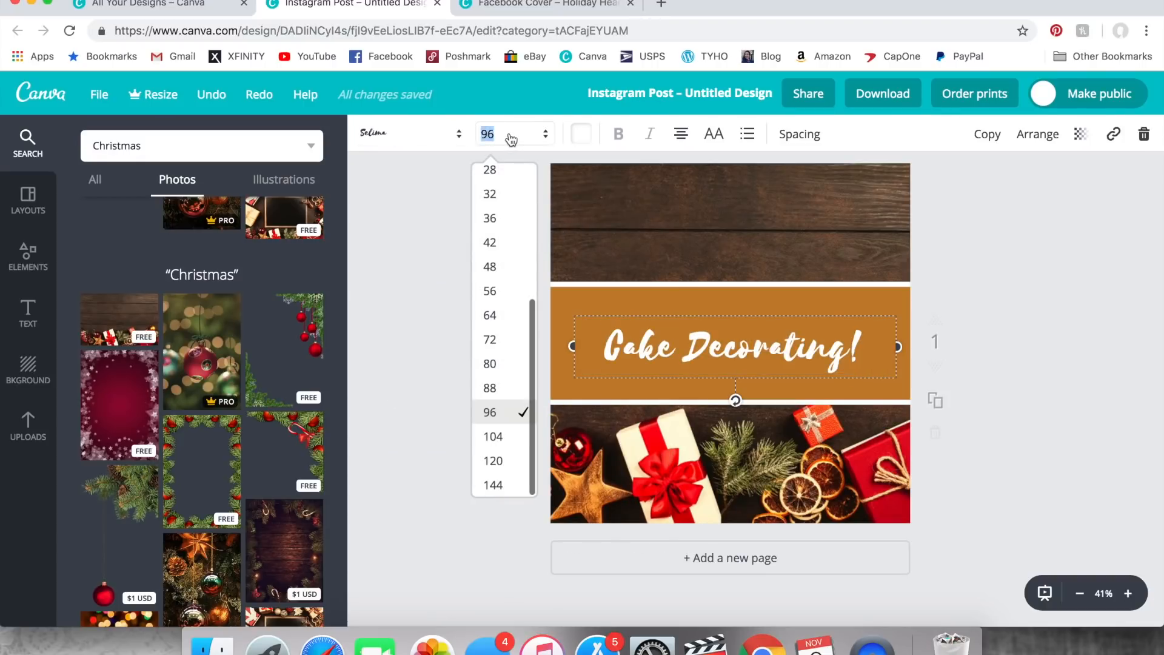
{"action": "type", "text": "175"}
{"action": "key", "text": "Return"}
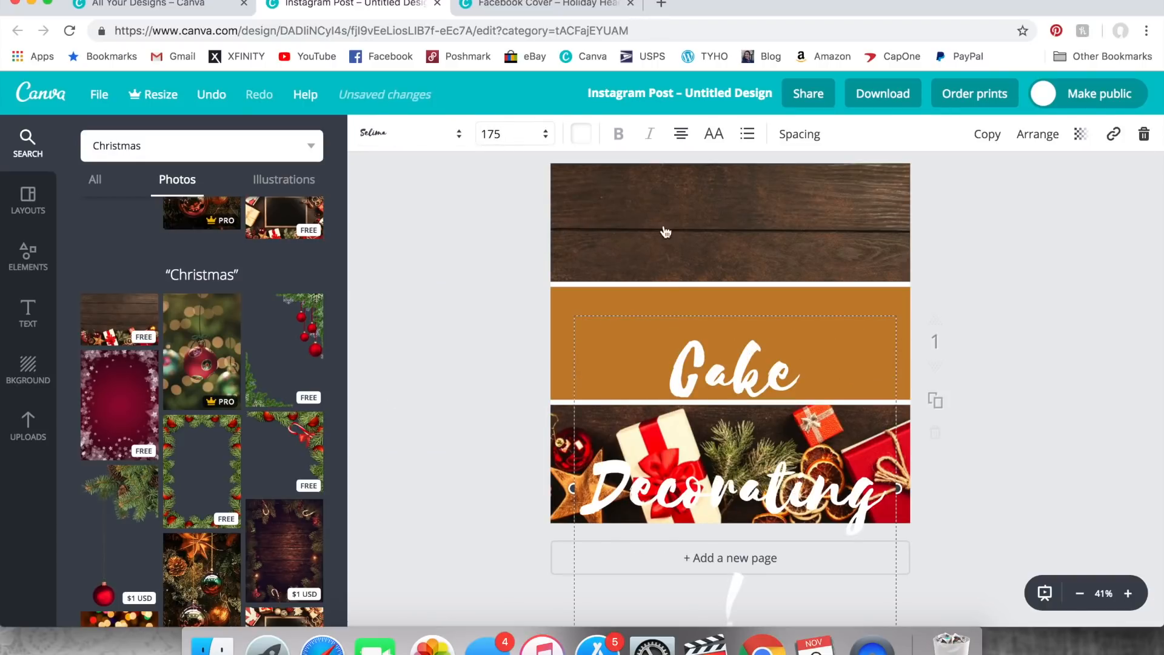
- Replace the "Cake Decorating!" text with "Tops" and center it within the orange band
{"action": "triple_click", "coordinate": [735, 367]}
{"action": "type", "text": "Tops"}
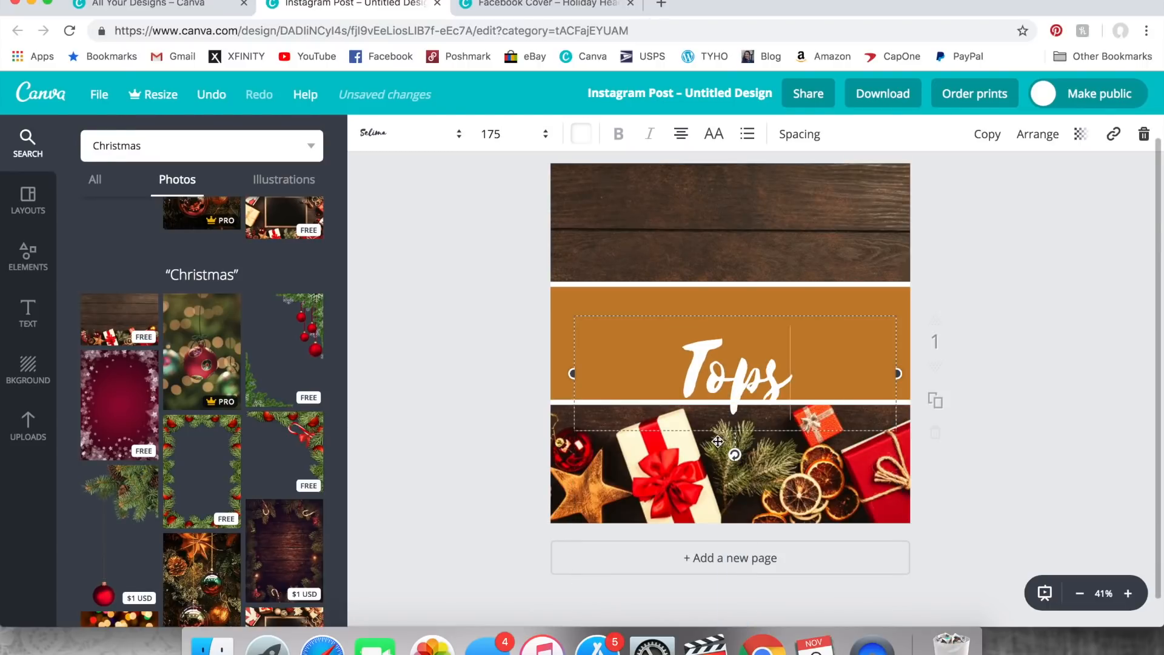
{"action": "left_click_drag", "start_coordinate": [718, 441], "coordinate": [716, 411]}
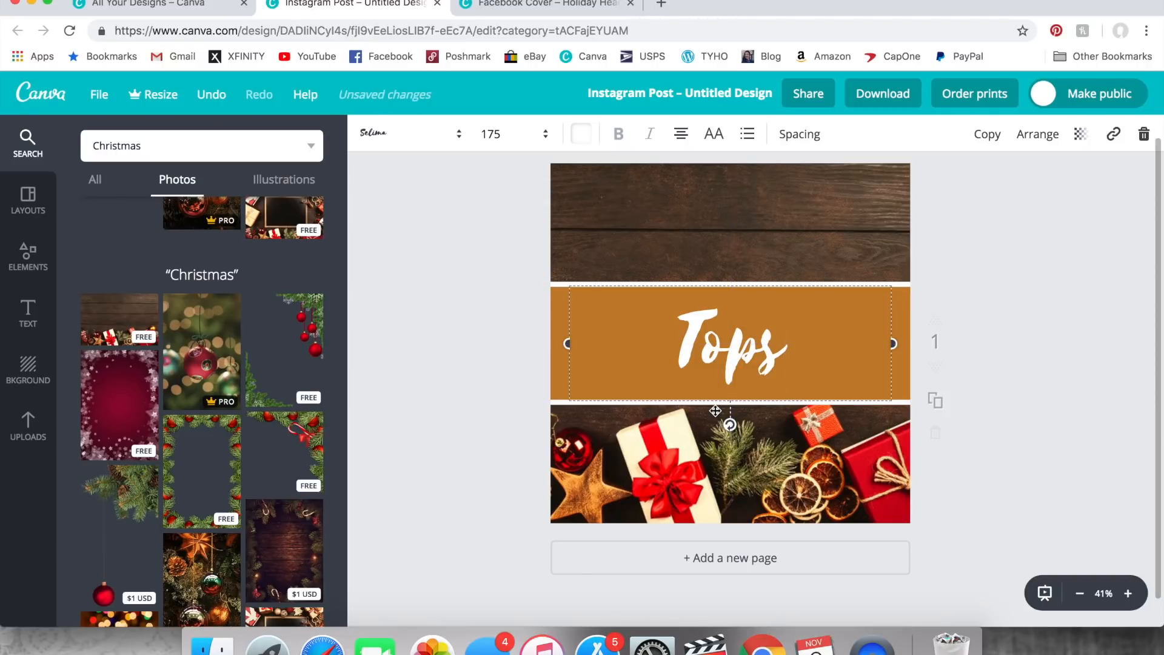
{"action": "left_click", "coordinate": [779, 235]}
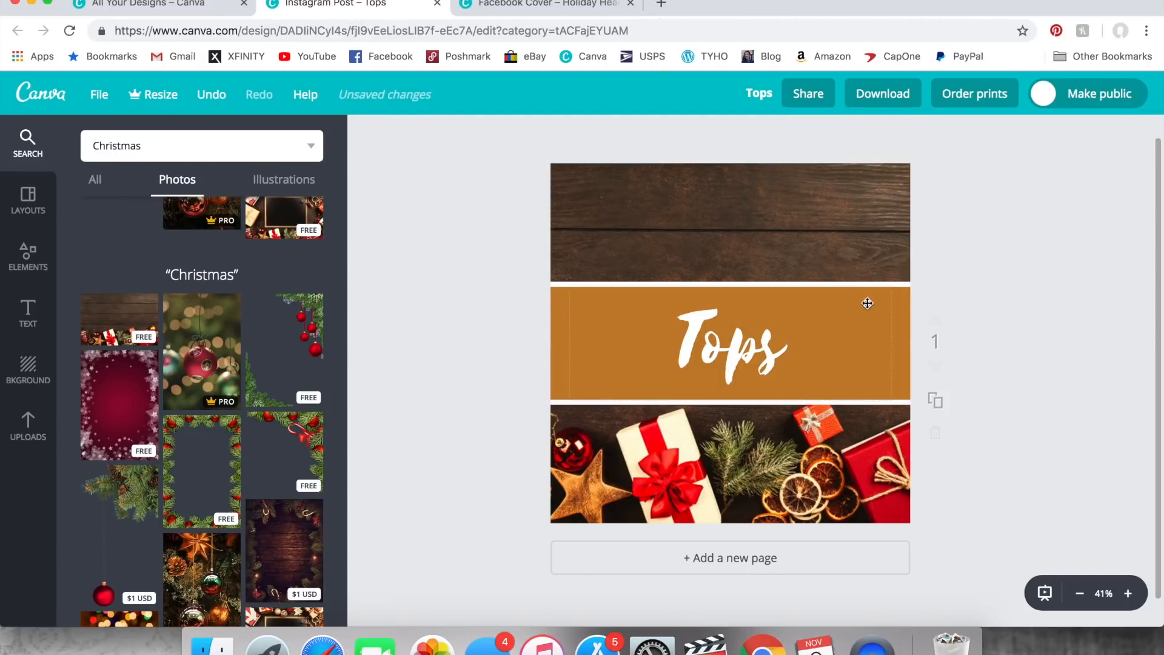
- Recolor the orange band behind "Tops" to a darkened green, color code 639241
{"action": "left_click", "coordinate": [897, 309]}
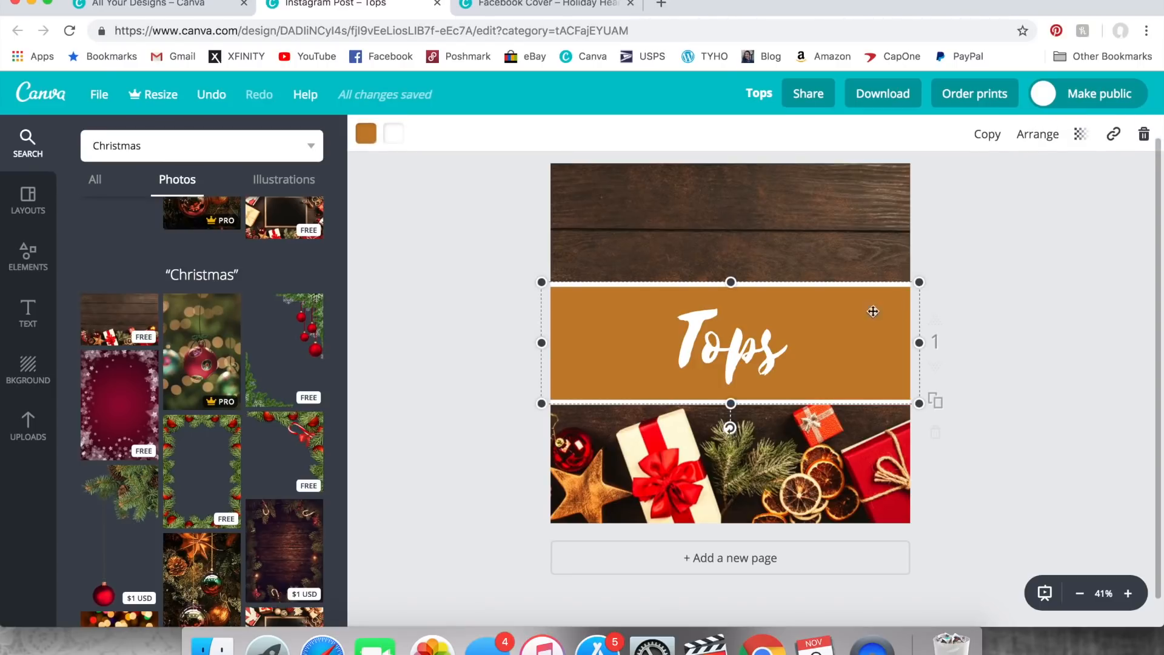
{"action": "left_click", "coordinate": [373, 136]}
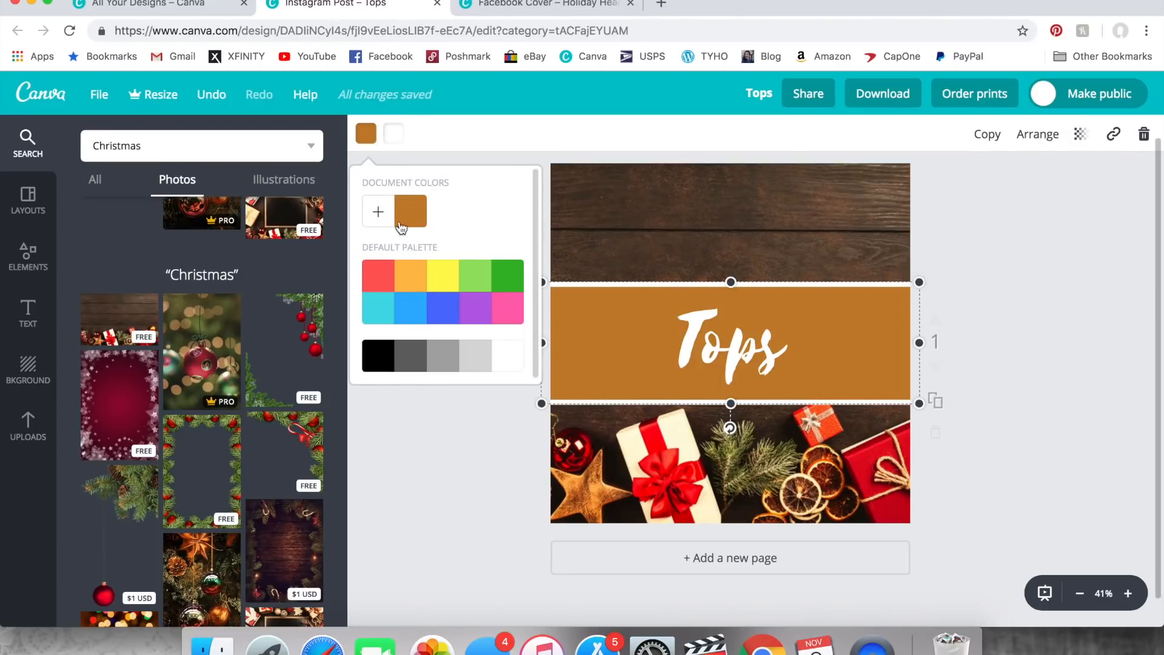
{"action": "left_click", "coordinate": [473, 278]}
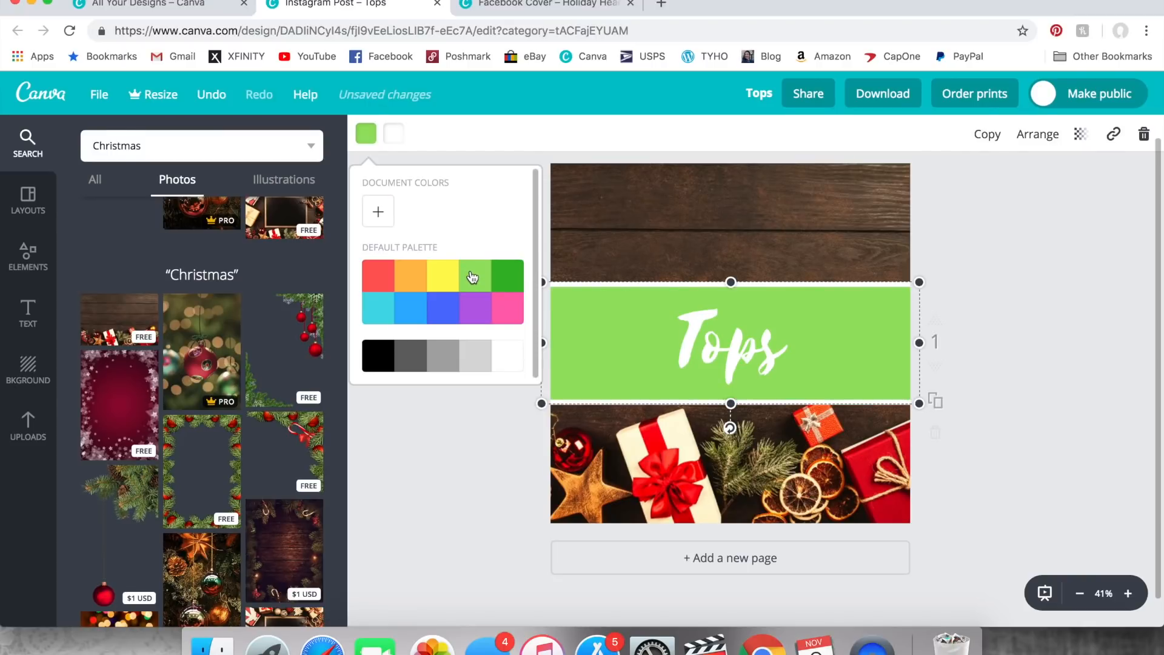
{"action": "left_click", "coordinate": [379, 214]}
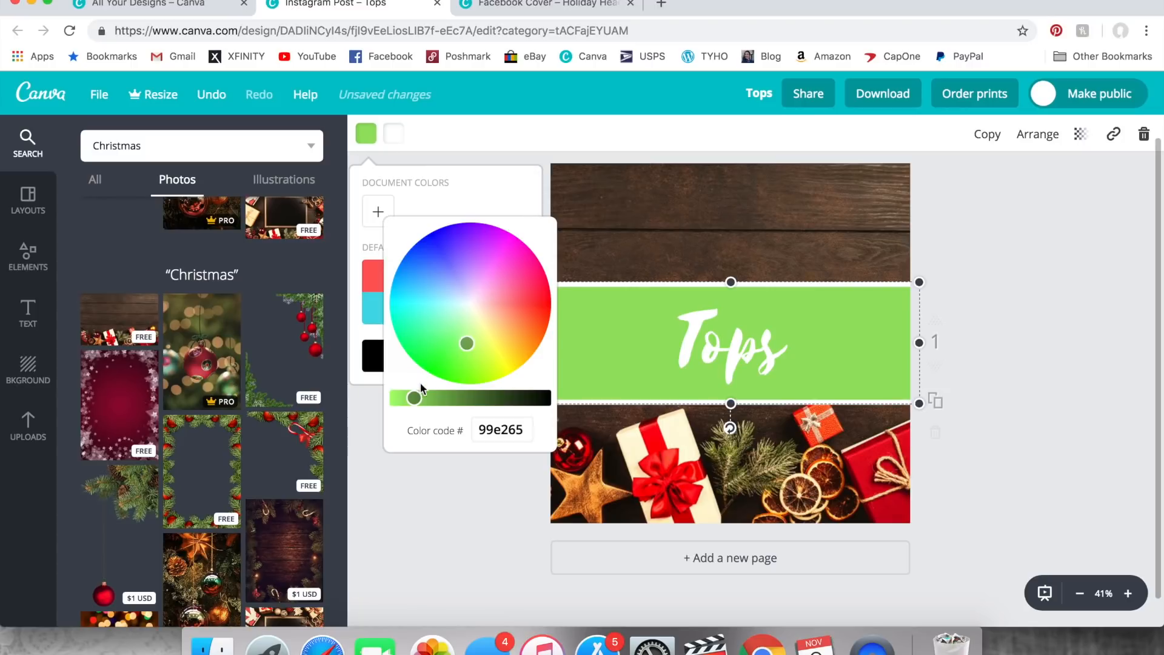
{"action": "left_click_drag", "start_coordinate": [417, 398], "coordinate": [460, 398]}
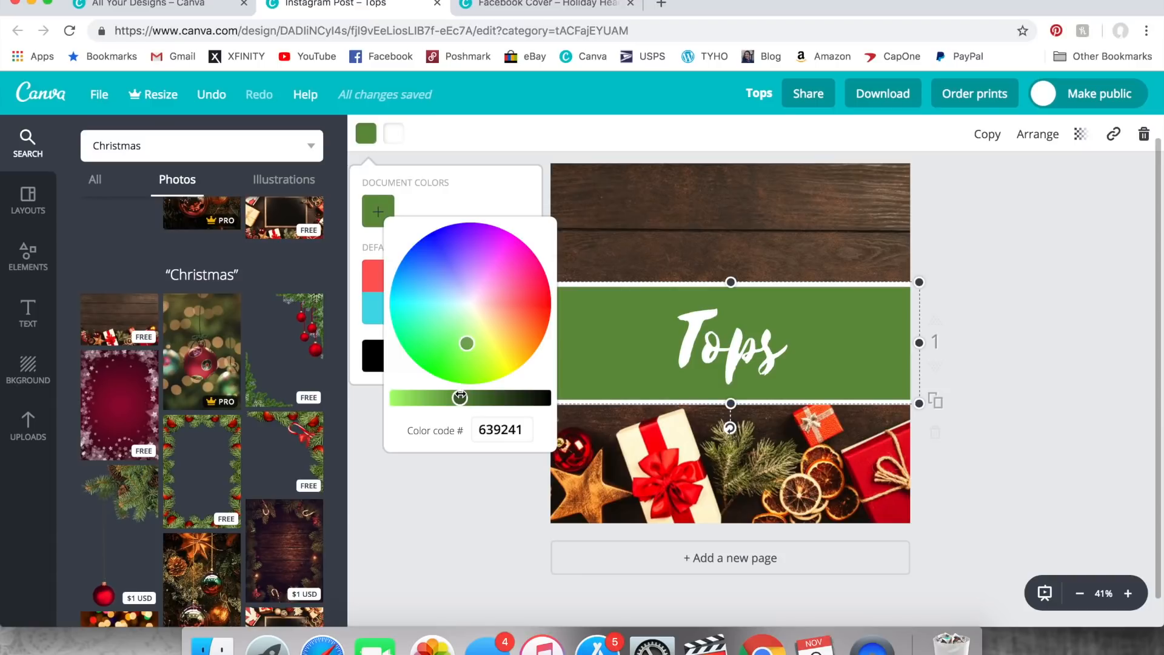
{"action": "left_click", "coordinate": [484, 487]}
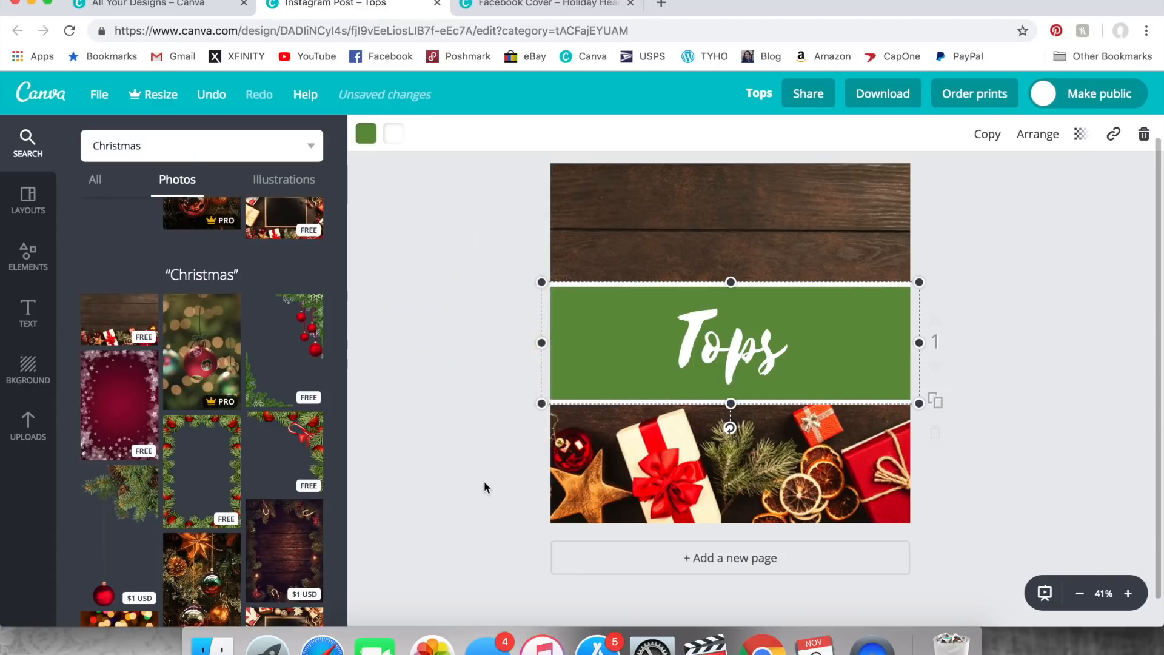
{"action": "left_click", "coordinate": [485, 487]}
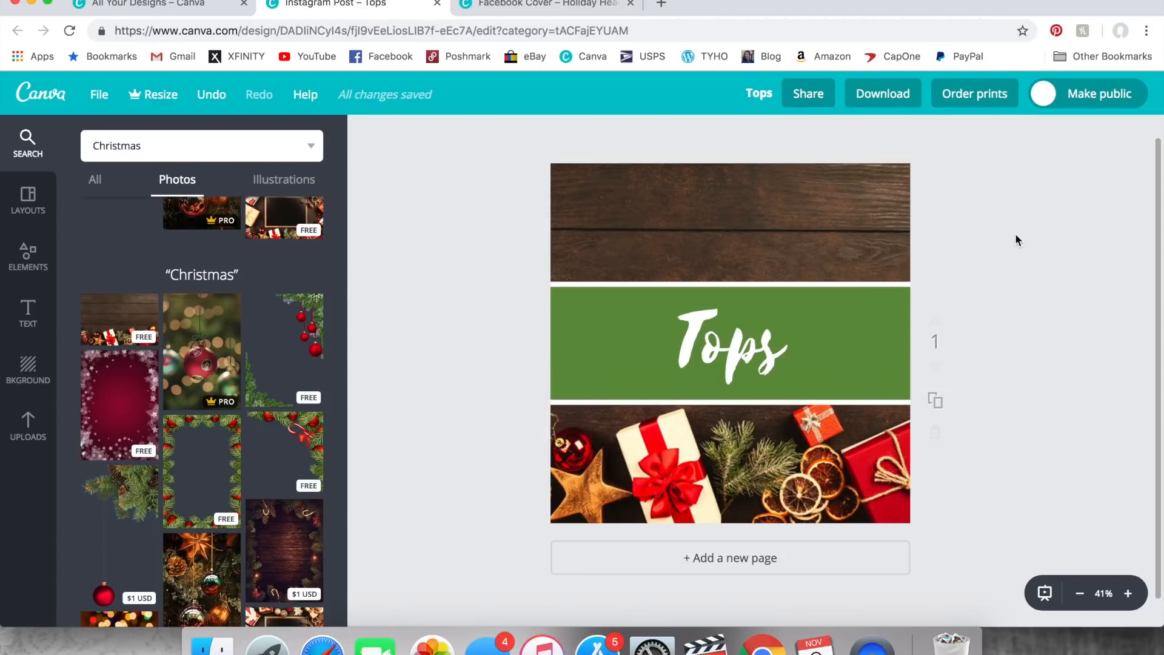
- Recolor the green band behind "Tops" to a deep red, color code be341c
{"action": "left_click", "coordinate": [558, 307]}
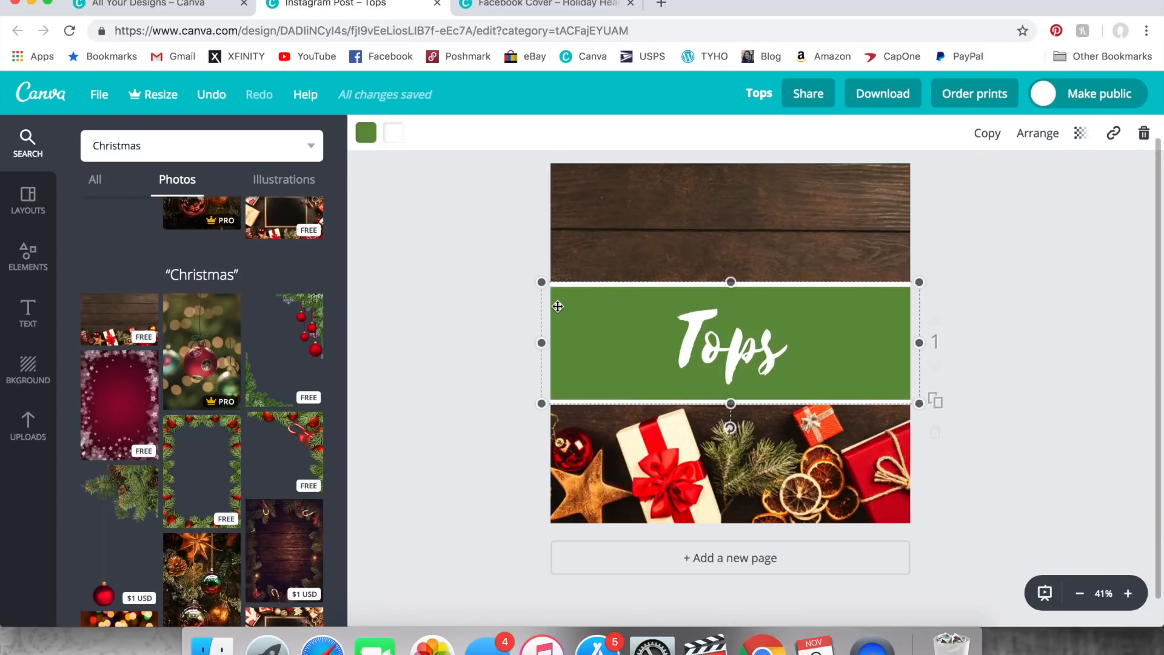
{"action": "left_click", "coordinate": [367, 138]}
{"action": "left_click", "coordinate": [379, 276]}
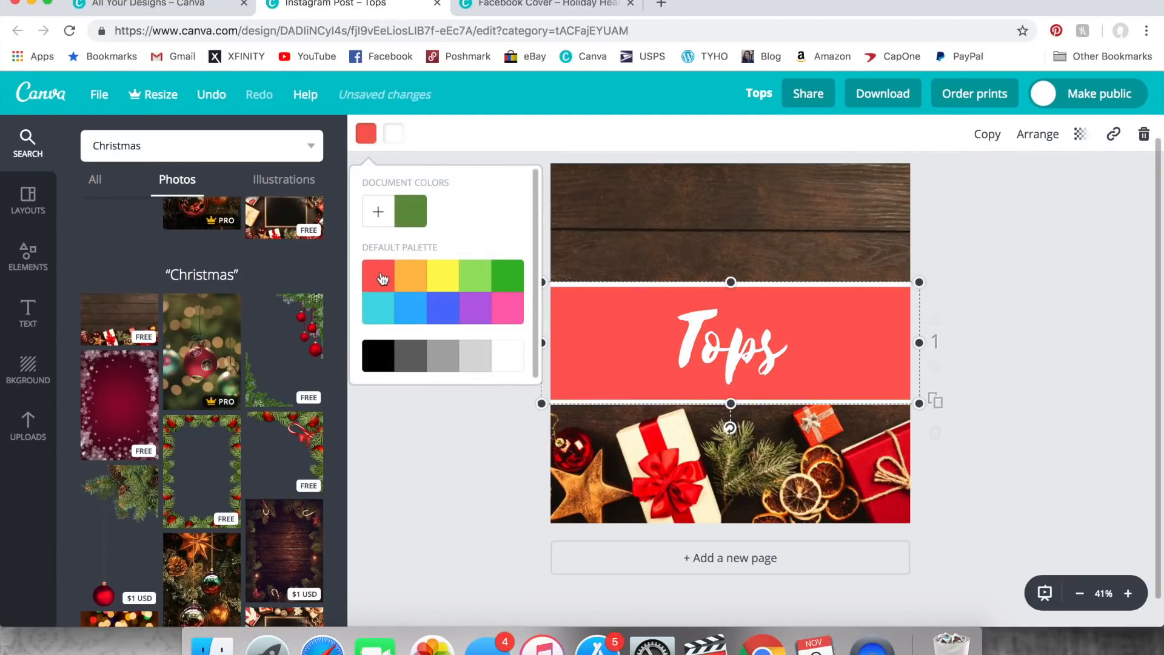
{"action": "left_click", "coordinate": [379, 213]}
{"action": "left_click_drag", "start_coordinate": [397, 396], "coordinate": [435, 397]}
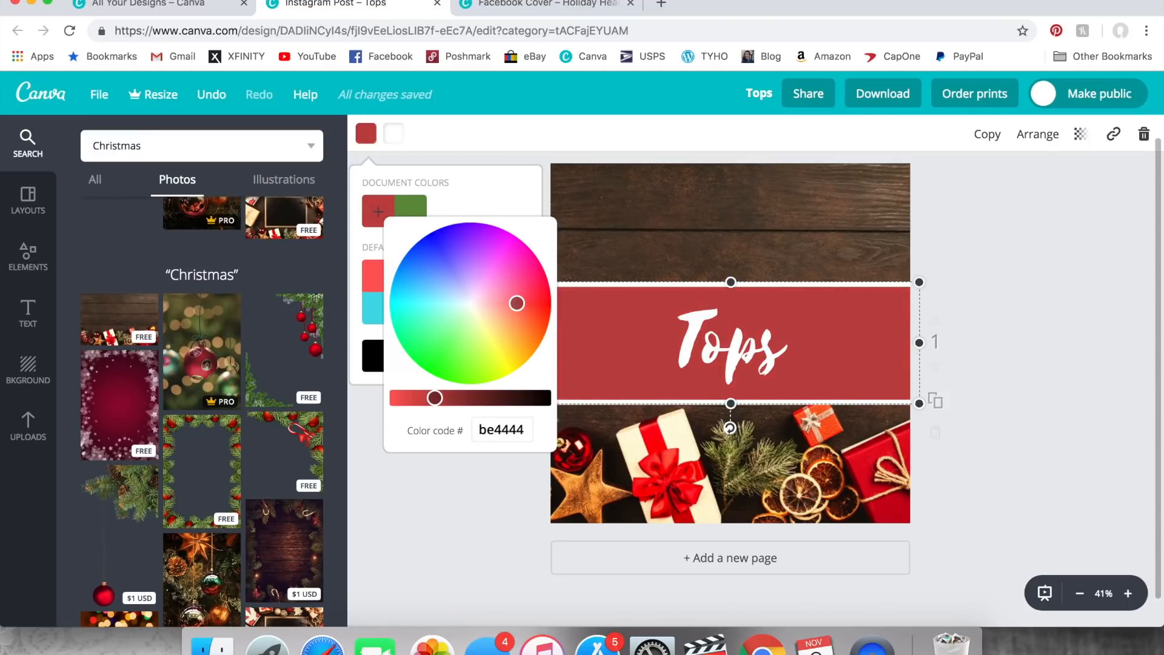
{"action": "mouse_move", "coordinate": [516, 304]}
{"action": "left_mouse_down"}
{"action": "mouse_move", "coordinate": [506, 302]}
{"action": "mouse_move", "coordinate": [532, 313]}
{"action": "left_mouse_up"}
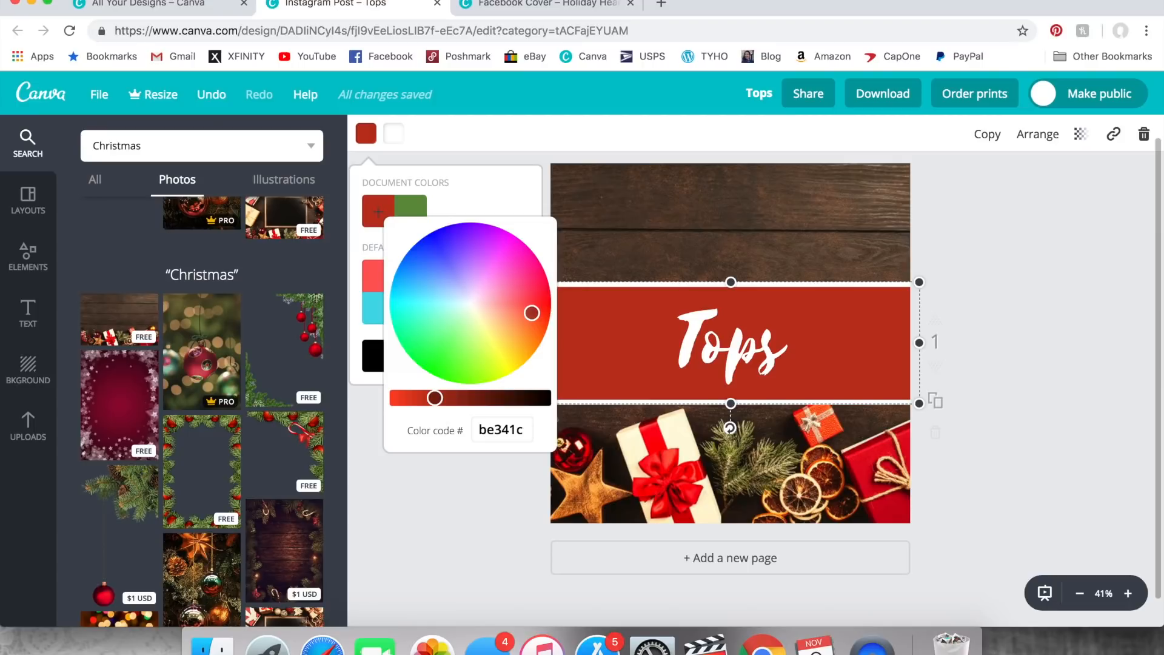
{"action": "left_click", "coordinate": [472, 482]}
{"action": "left_click", "coordinate": [989, 253]}
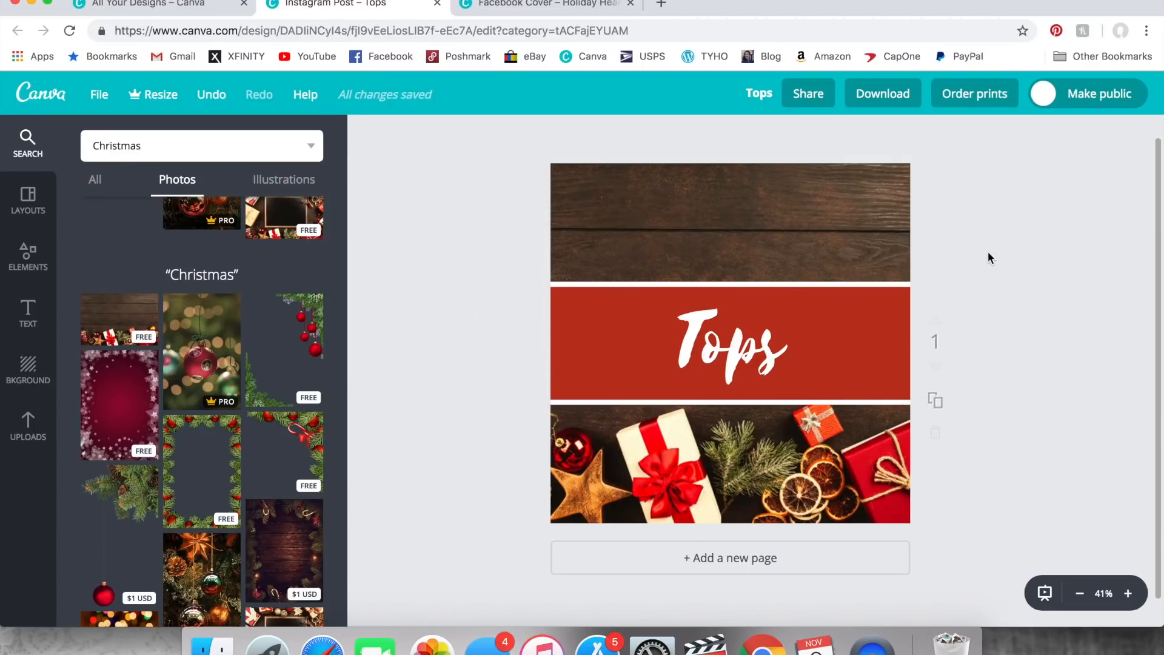
- Download the Tops design as a JPG and save it to the Desktop as "Holiday Tops"
{"action": "left_click", "coordinate": [875, 100]}
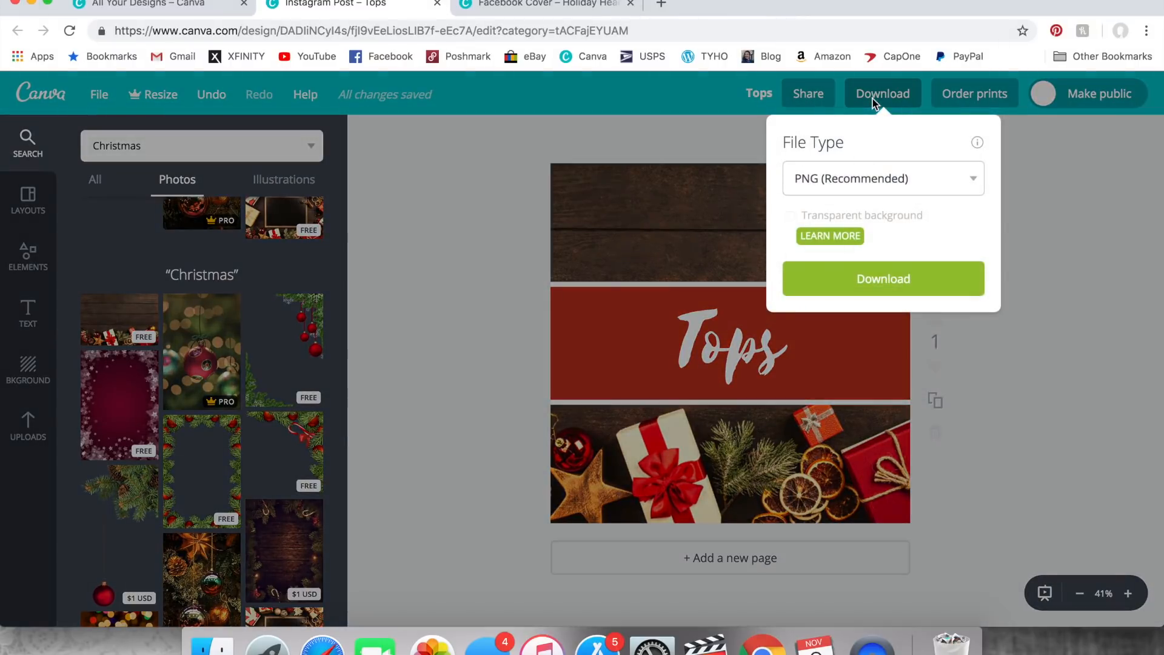
{"action": "left_click", "coordinate": [857, 172]}
{"action": "left_click", "coordinate": [855, 161]}
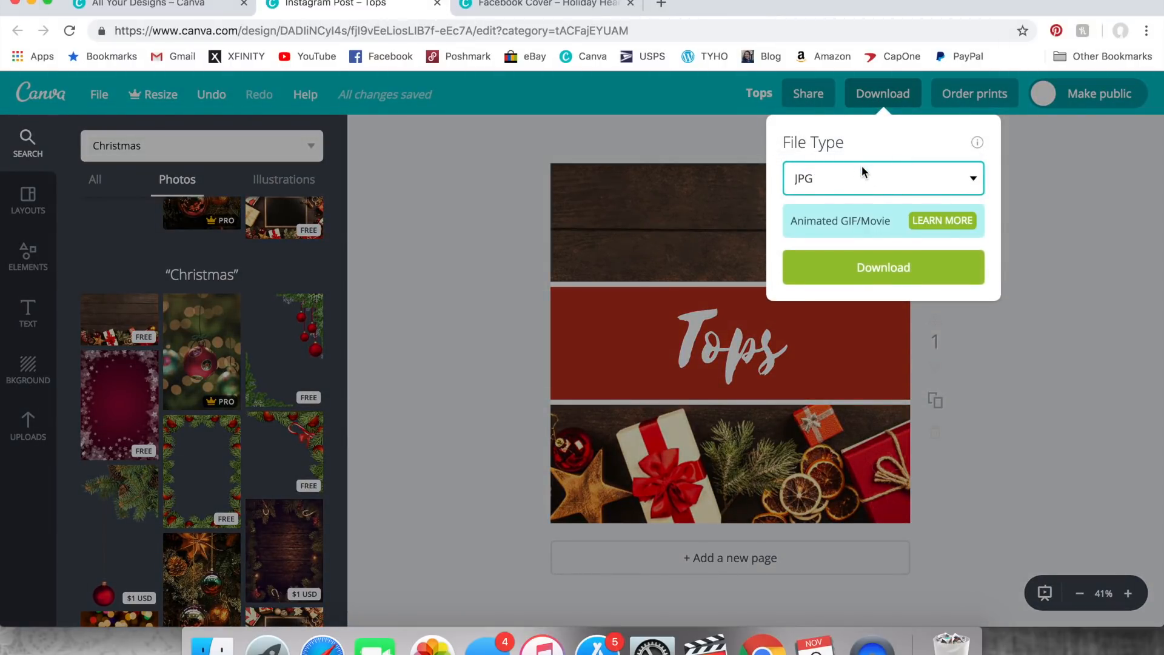
{"action": "left_click", "coordinate": [873, 278]}
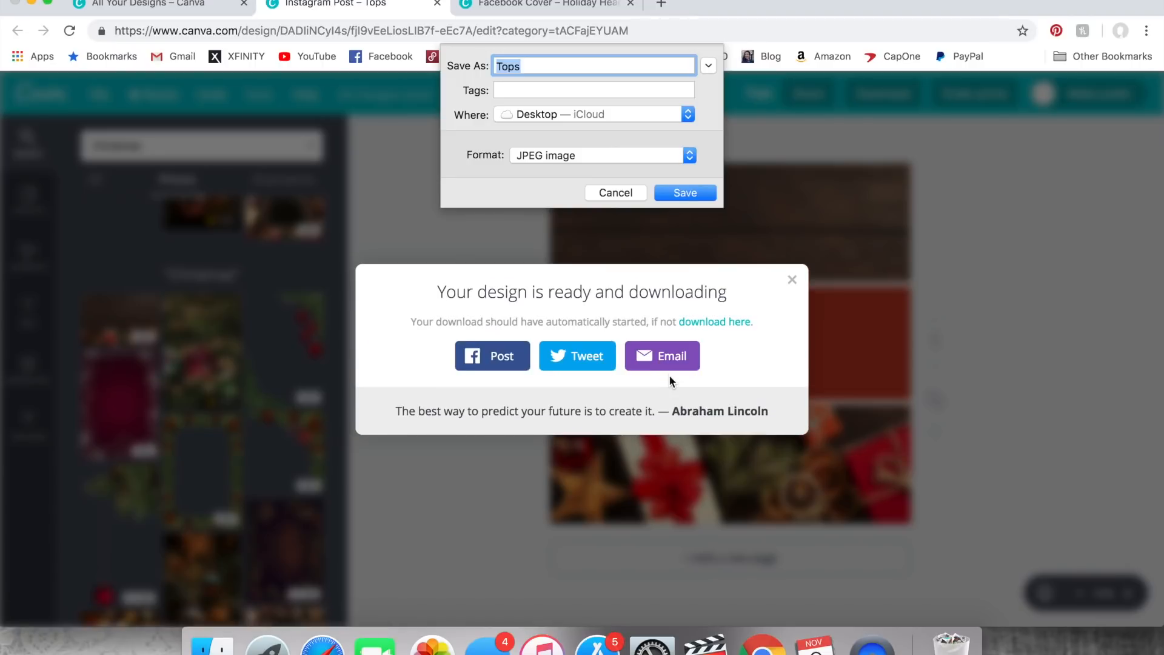
{"action": "type", "text": "Holiday"}
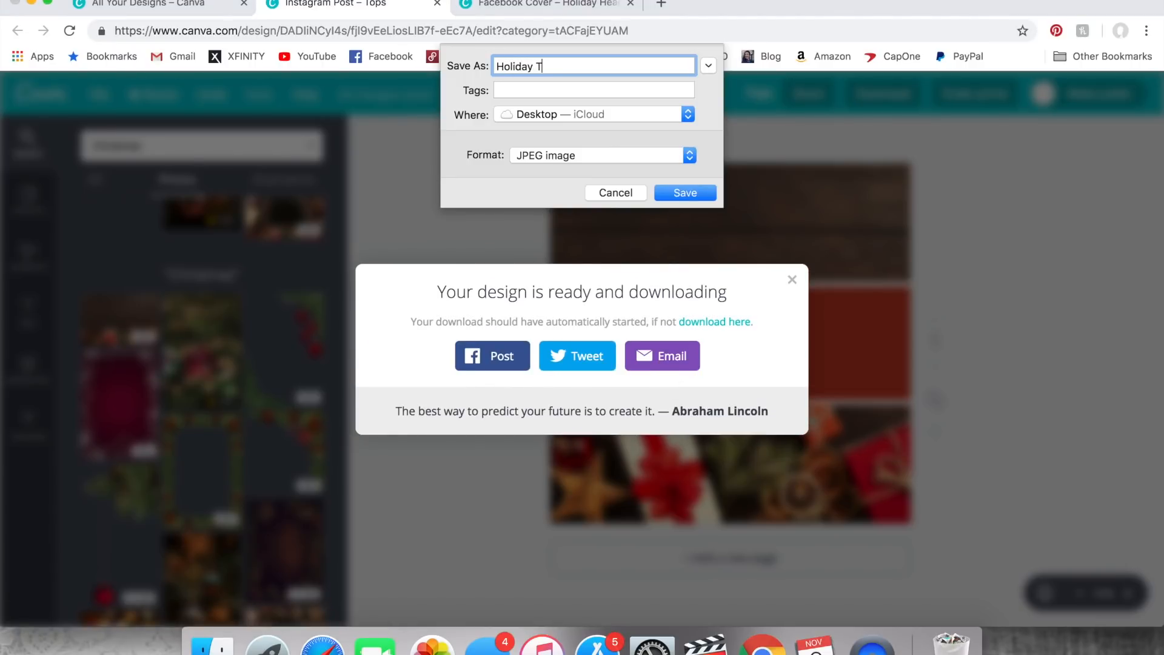
{"action": "left_click", "coordinate": [685, 193]}
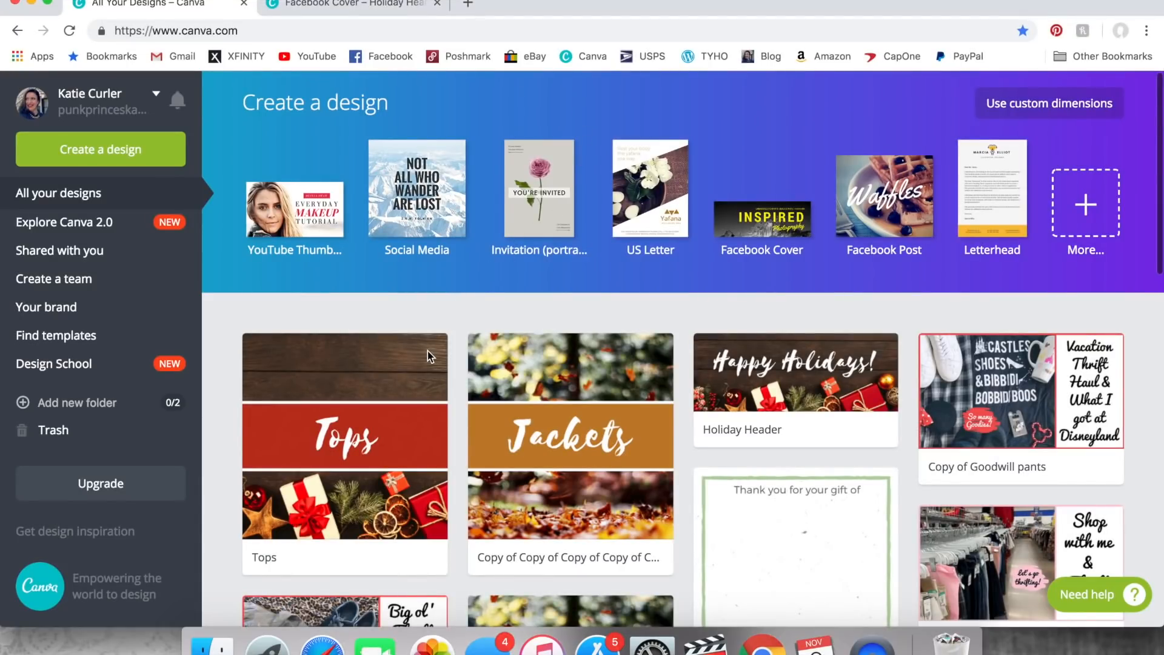
- Make a copy of the "Tops" design and open the copy for editing
{"action": "left_click", "coordinate": [430, 352]}
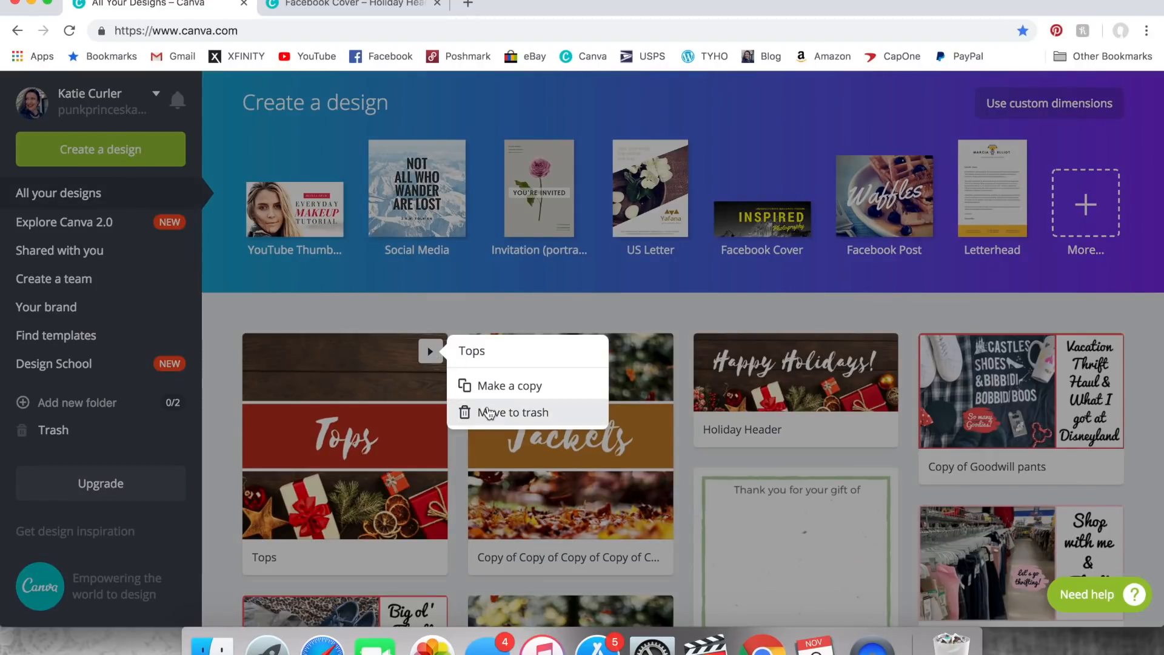
{"action": "left_click", "coordinate": [487, 388]}
{"action": "mouse_move", "coordinate": [489, 392]}
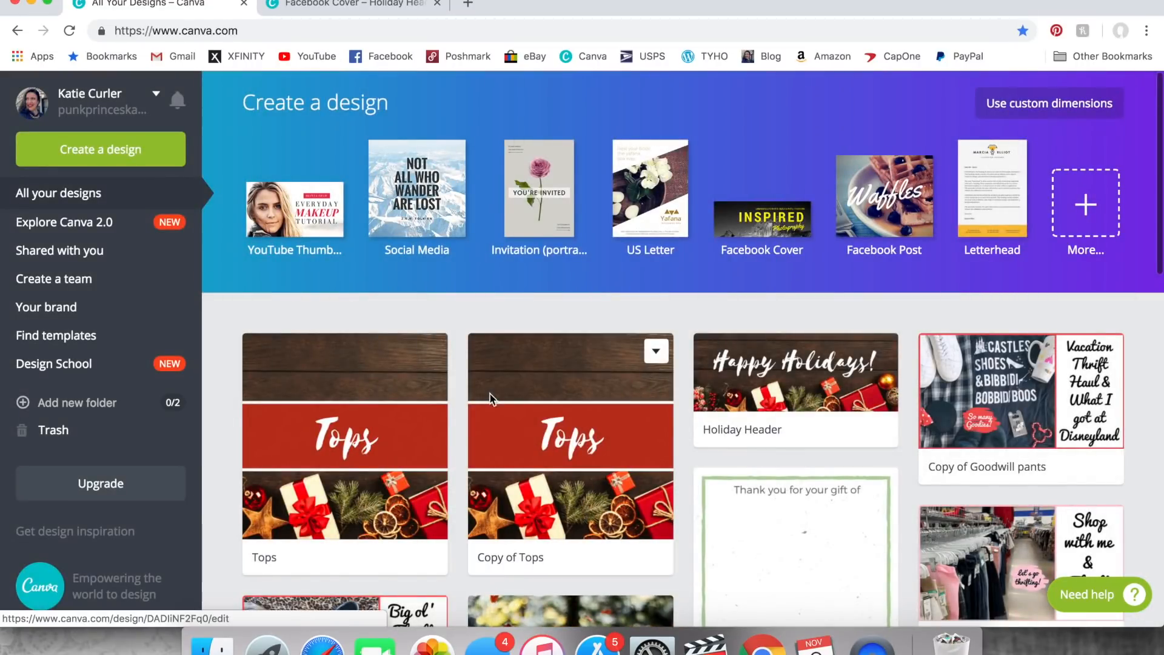
{"action": "left_click", "coordinate": [625, 425]}
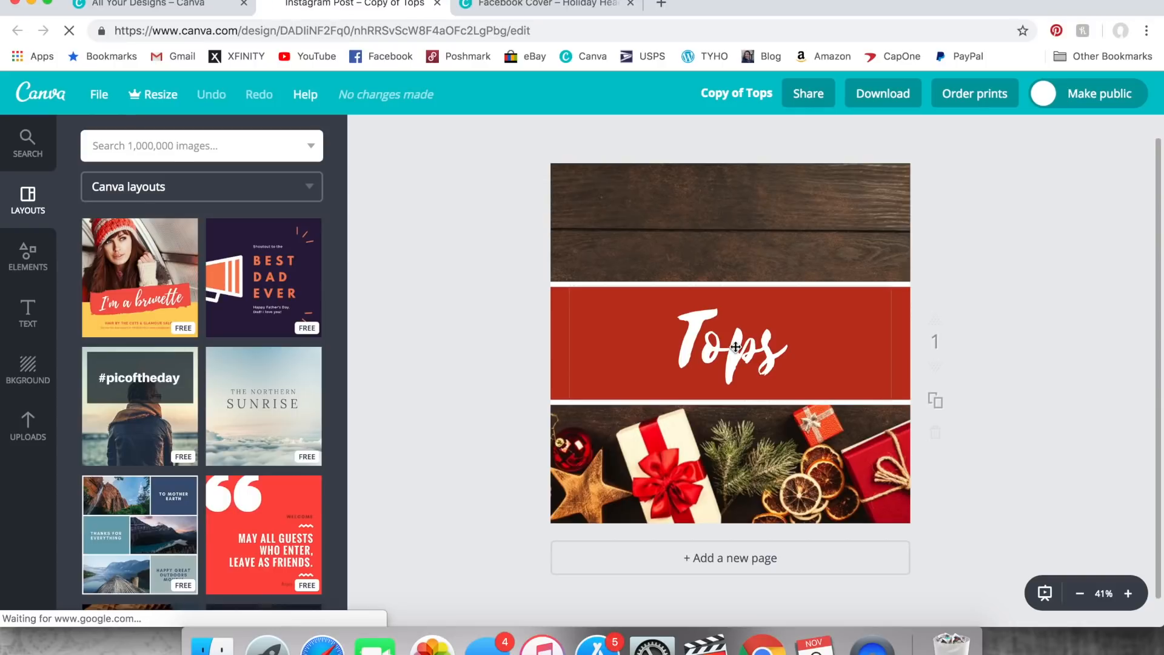
- Replace the "Tops" text with "Bottoms" and rename the design "Holiday Bottoms"
{"action": "double_click", "coordinate": [736, 347]}
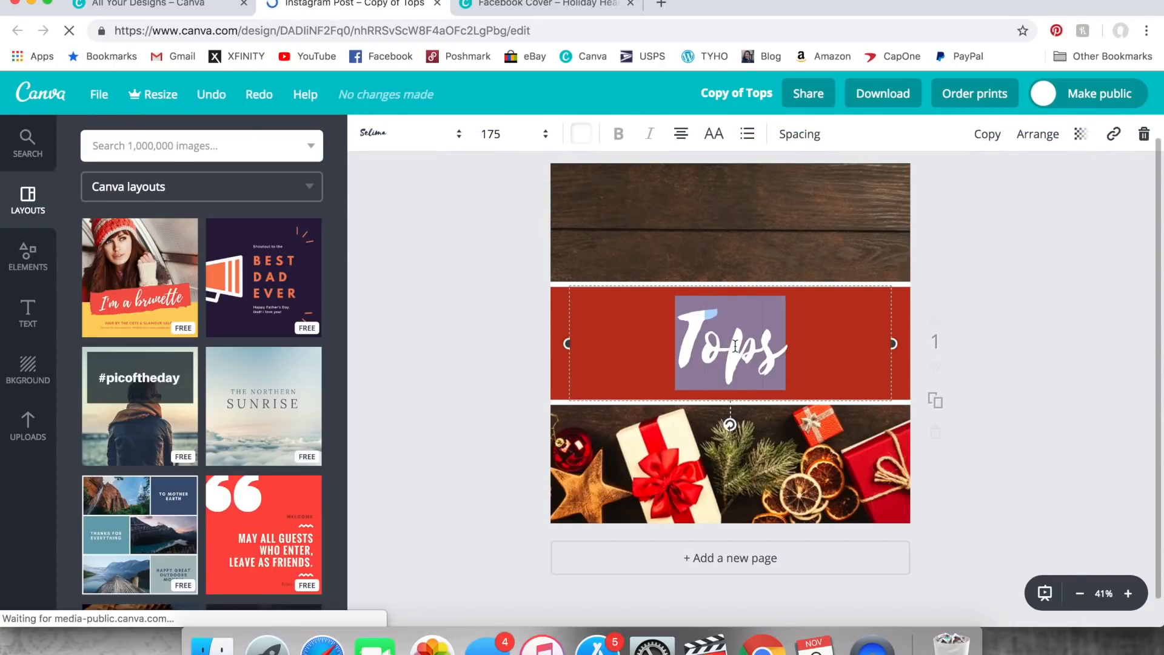
{"action": "type", "text": "Bottoms"}
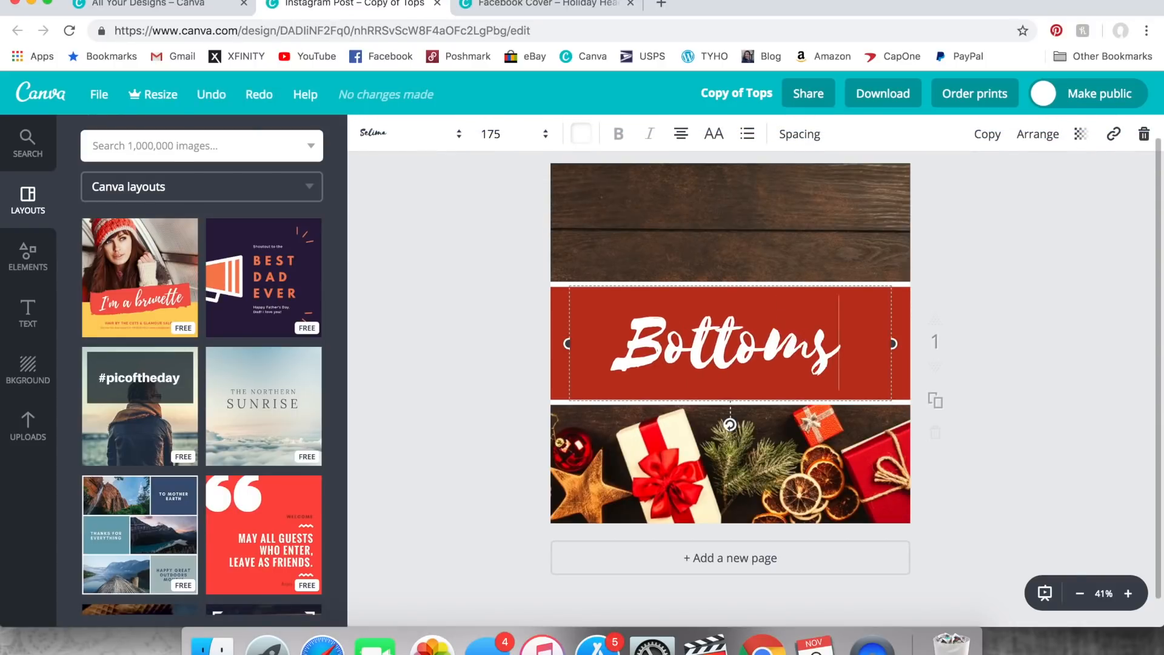
{"action": "left_click", "coordinate": [746, 95]}
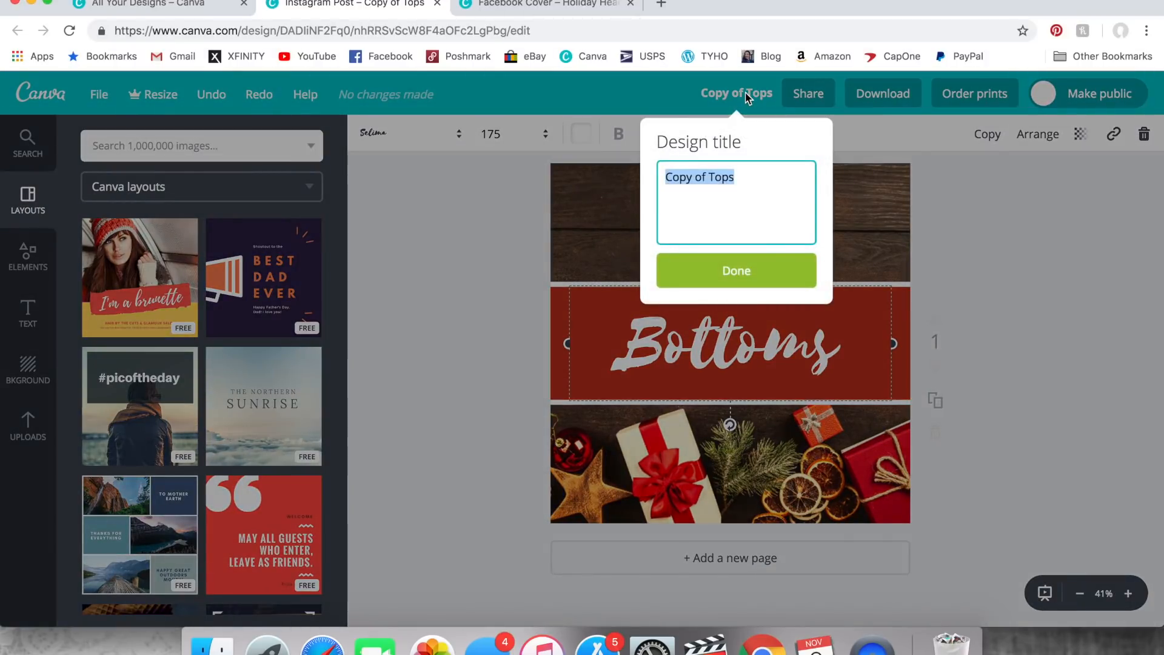
{"action": "type", "text": "Holiday Bo"}
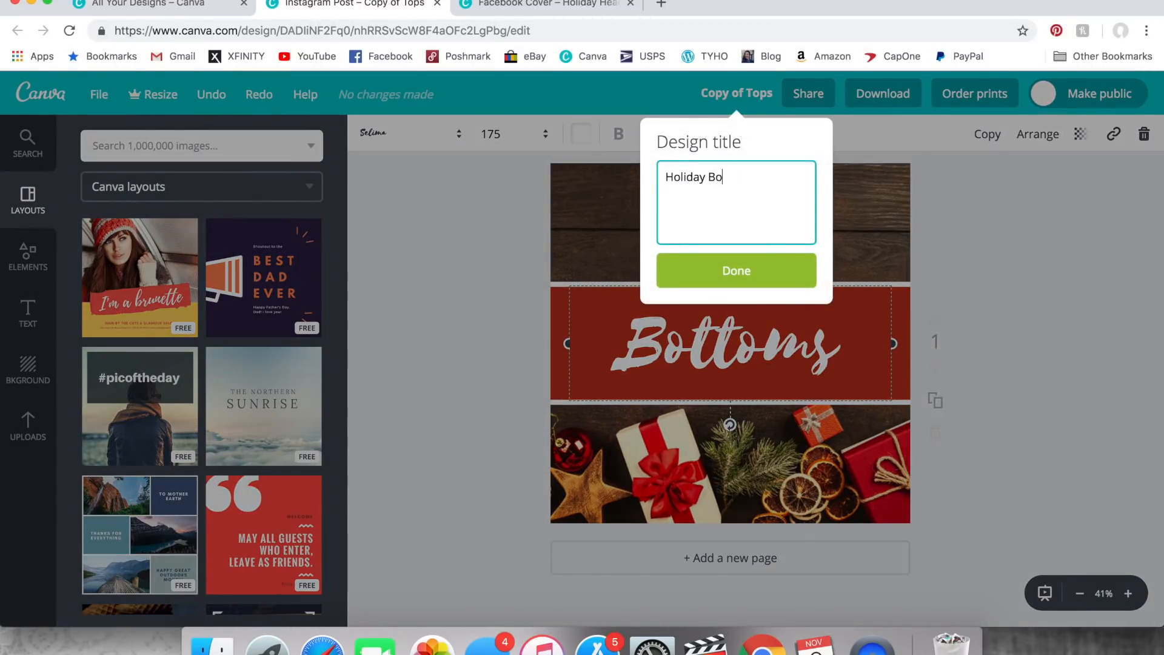
{"action": "type", "text": "ttoms"}
{"action": "left_click", "coordinate": [745, 271]}
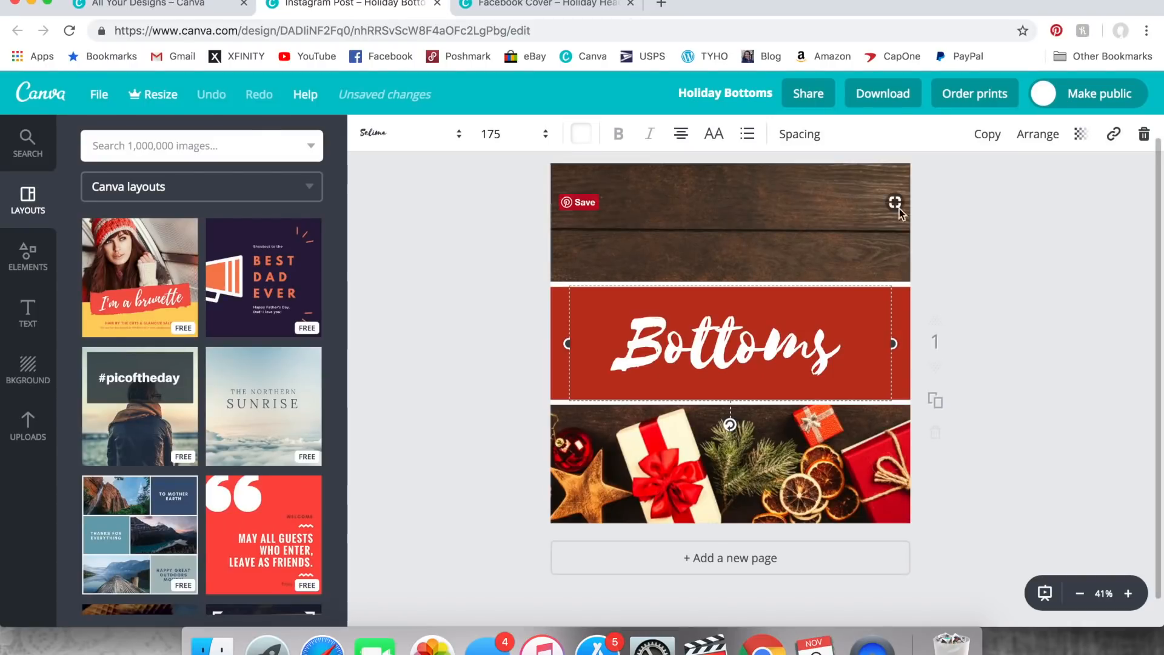
{"action": "left_click", "coordinate": [945, 221]}
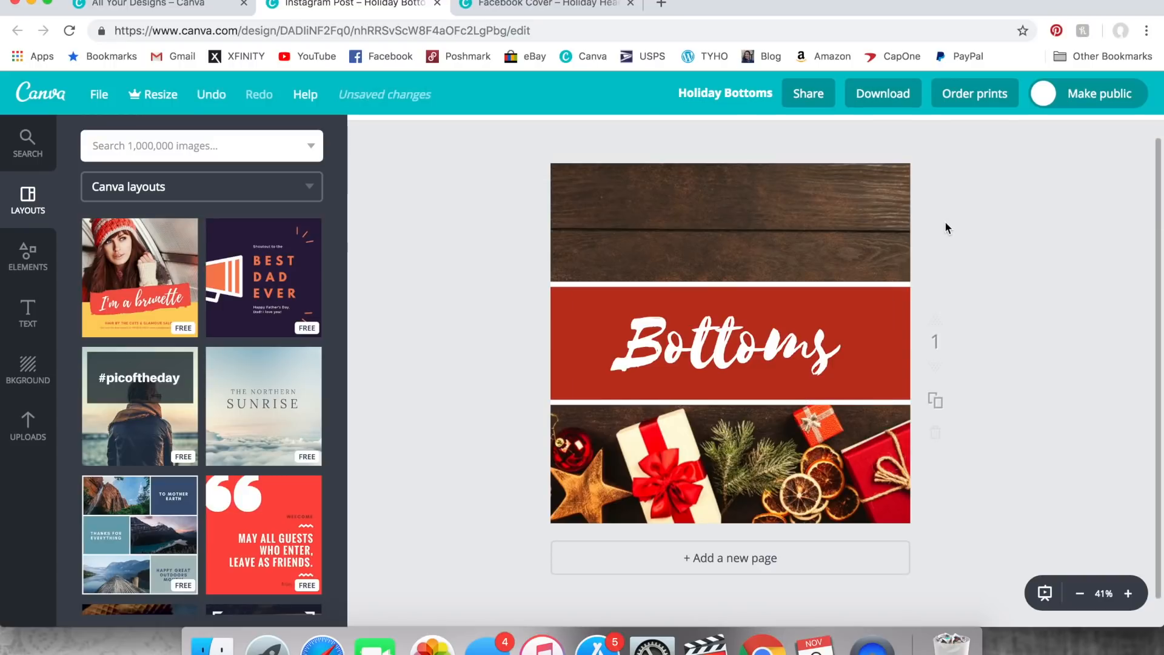
- Download the Holiday Bottoms design as a JPG and save it to the Desktop under its design title
{"action": "left_click", "coordinate": [904, 107]}
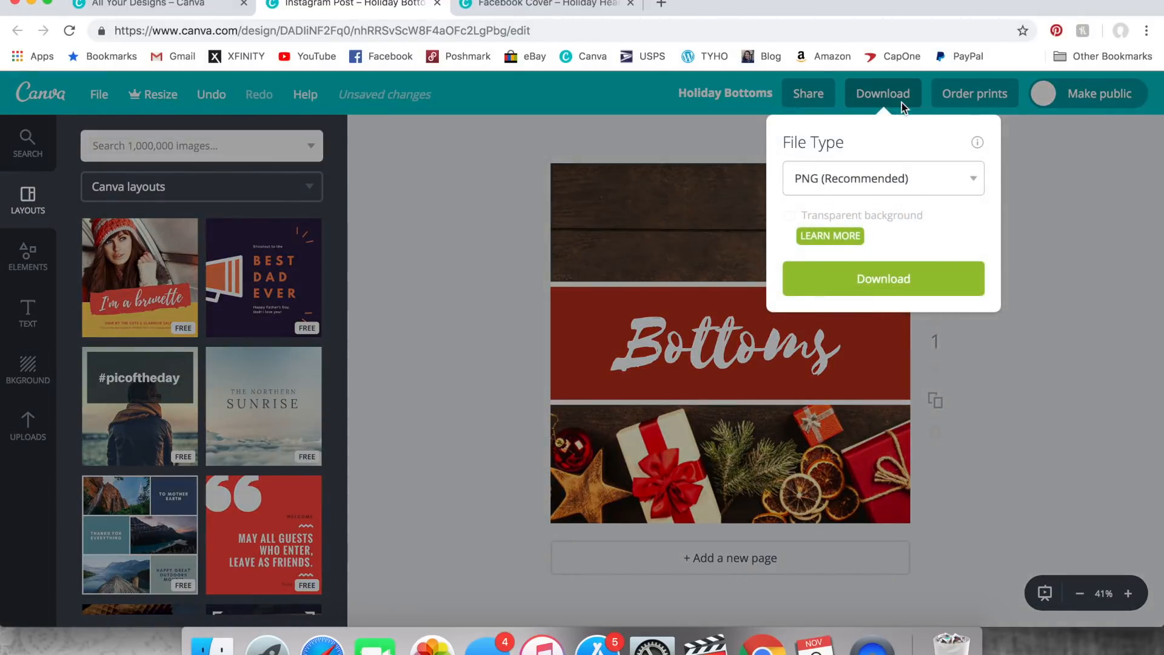
{"action": "left_click", "coordinate": [893, 171]}
{"action": "left_click", "coordinate": [893, 169]}
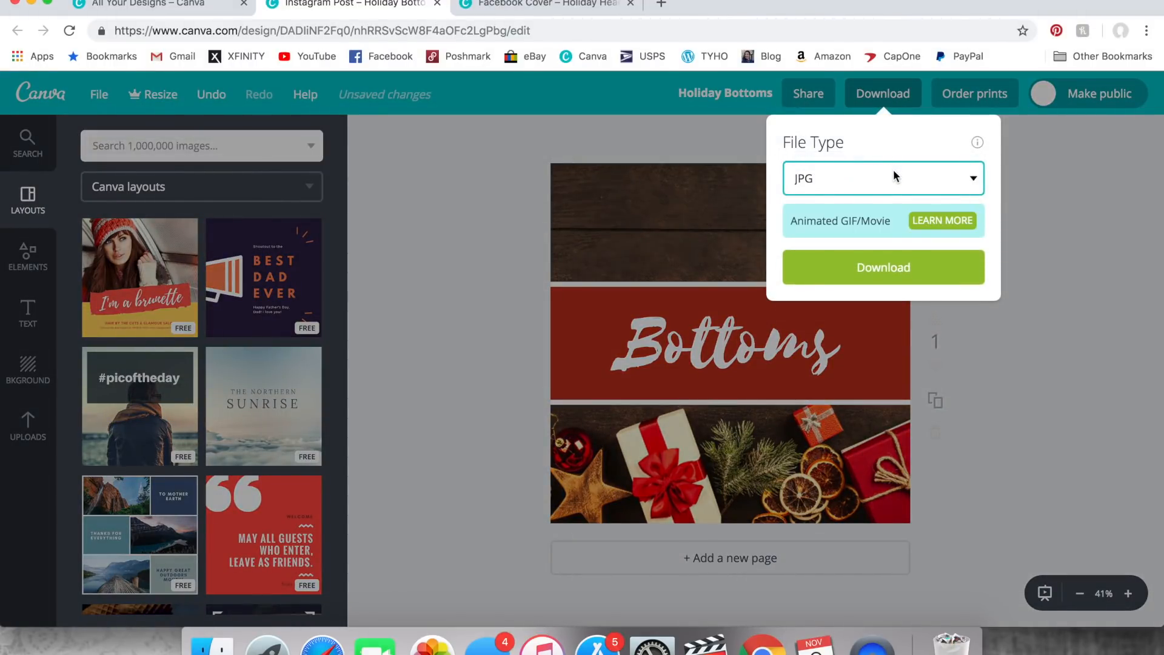
{"action": "left_click", "coordinate": [873, 270]}
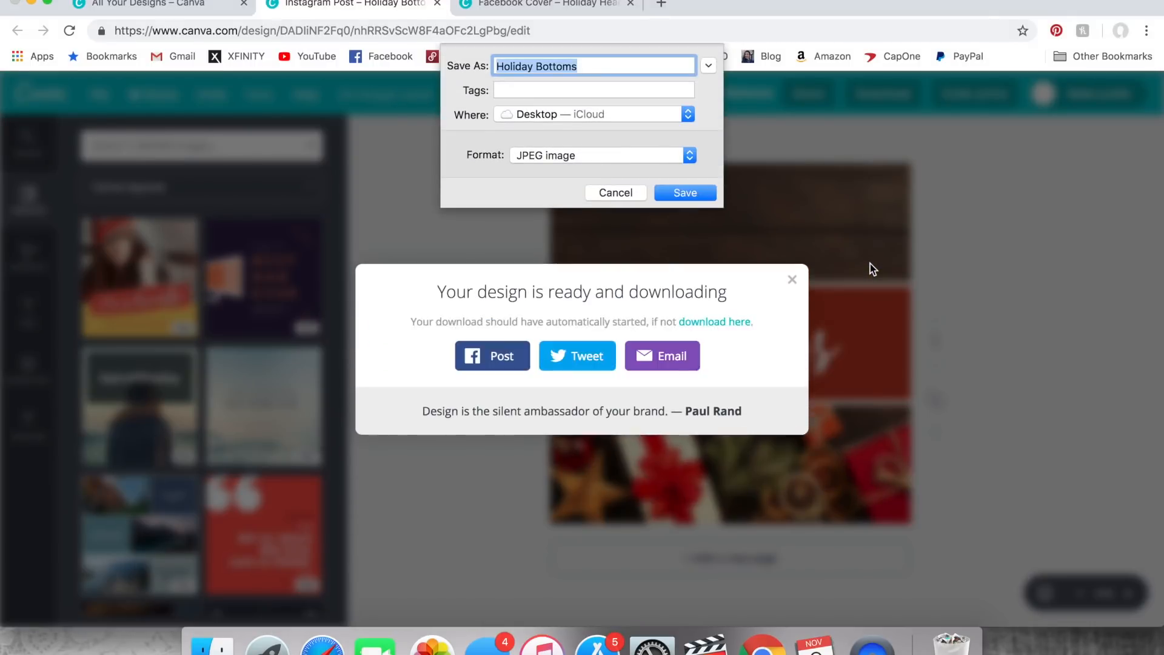
{"action": "left_click", "coordinate": [685, 193]}
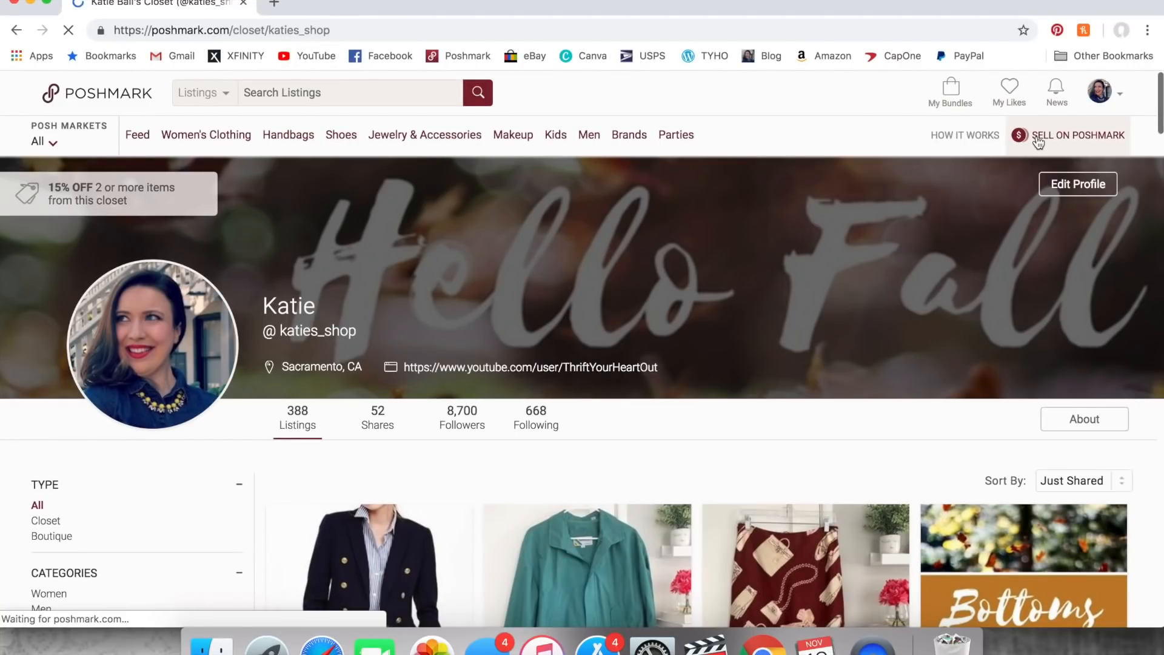
- Start a new Poshmark listing and add Holiday Intimates.jpg from the Poshmark Holiday Titles folder as its covershot
{"action": "left_click", "coordinate": [1039, 137]}
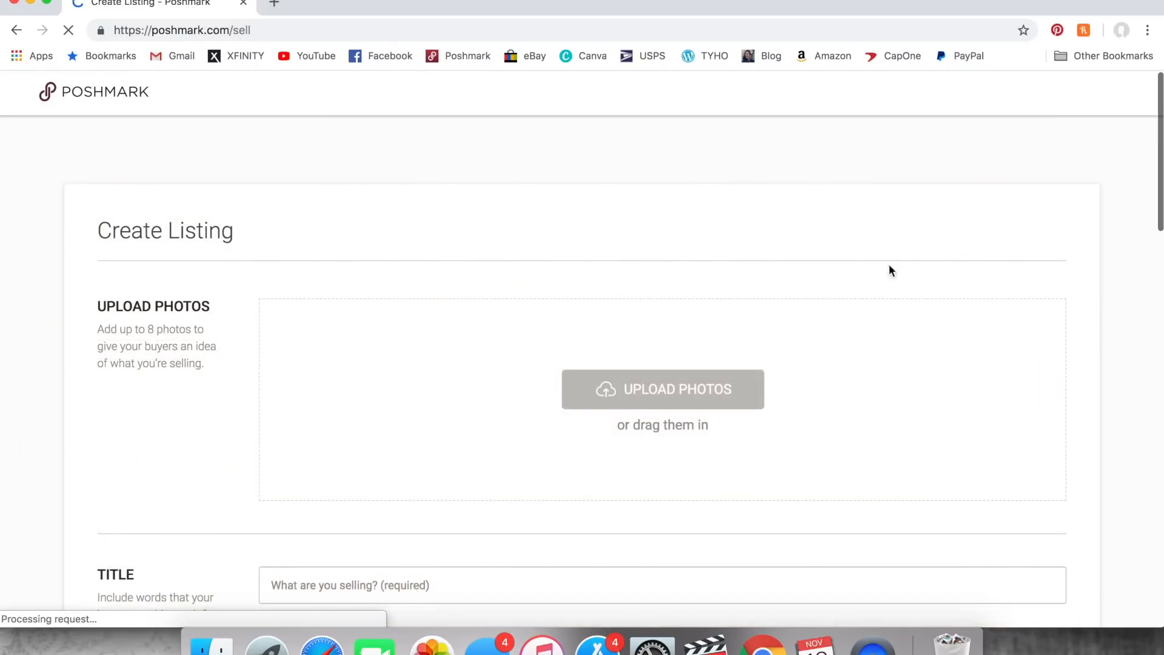
{"action": "left_click", "coordinate": [702, 394]}
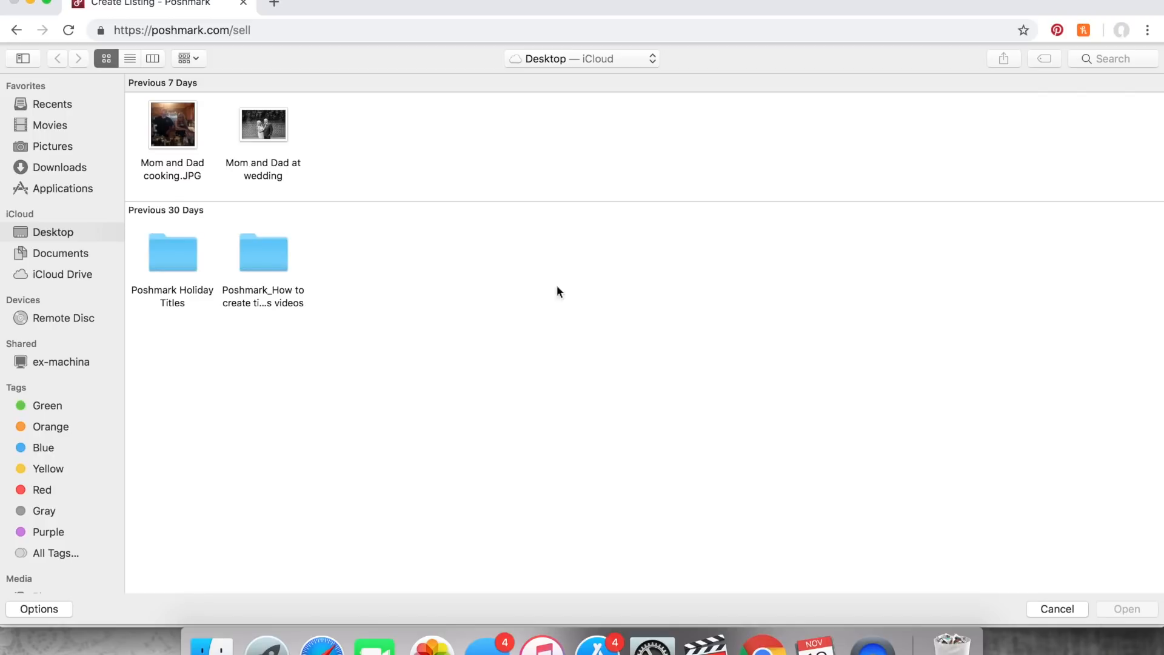
{"action": "double_click", "coordinate": [180, 249]}
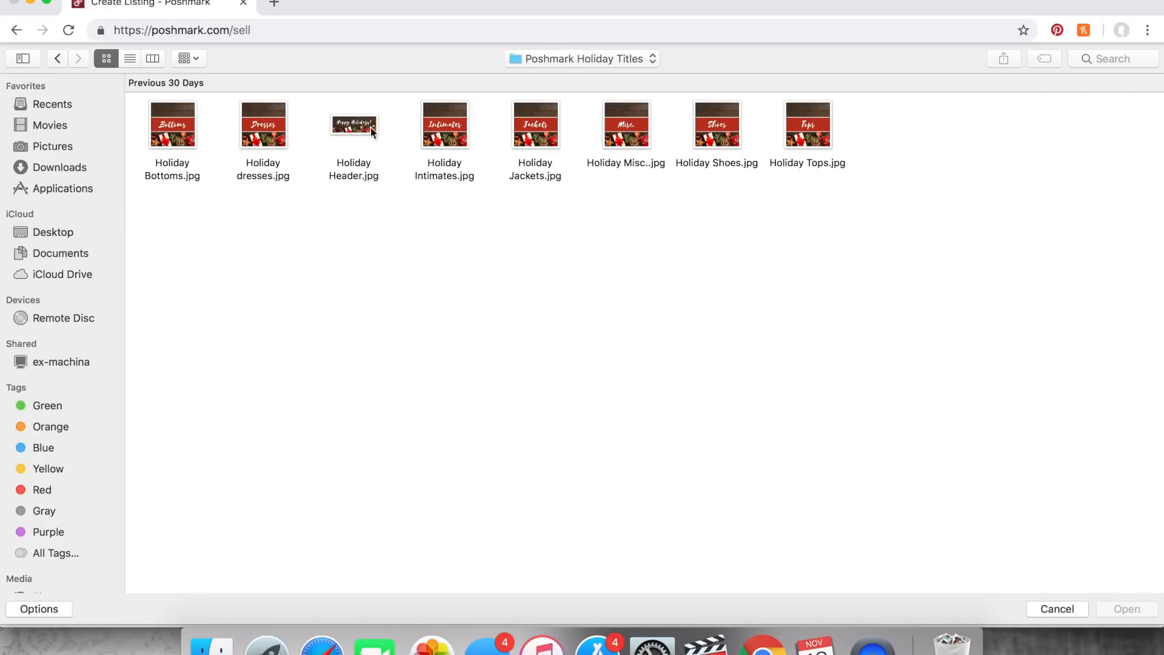
{"action": "double_click", "coordinate": [439, 129]}
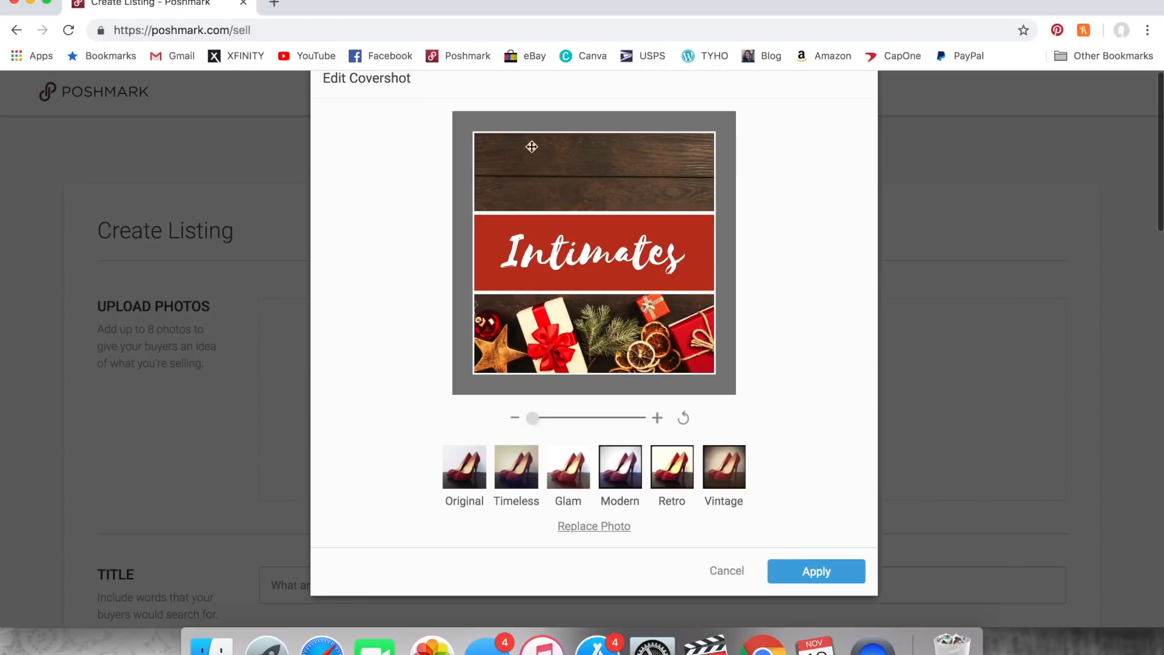
{"action": "left_click", "coordinate": [800, 573]}
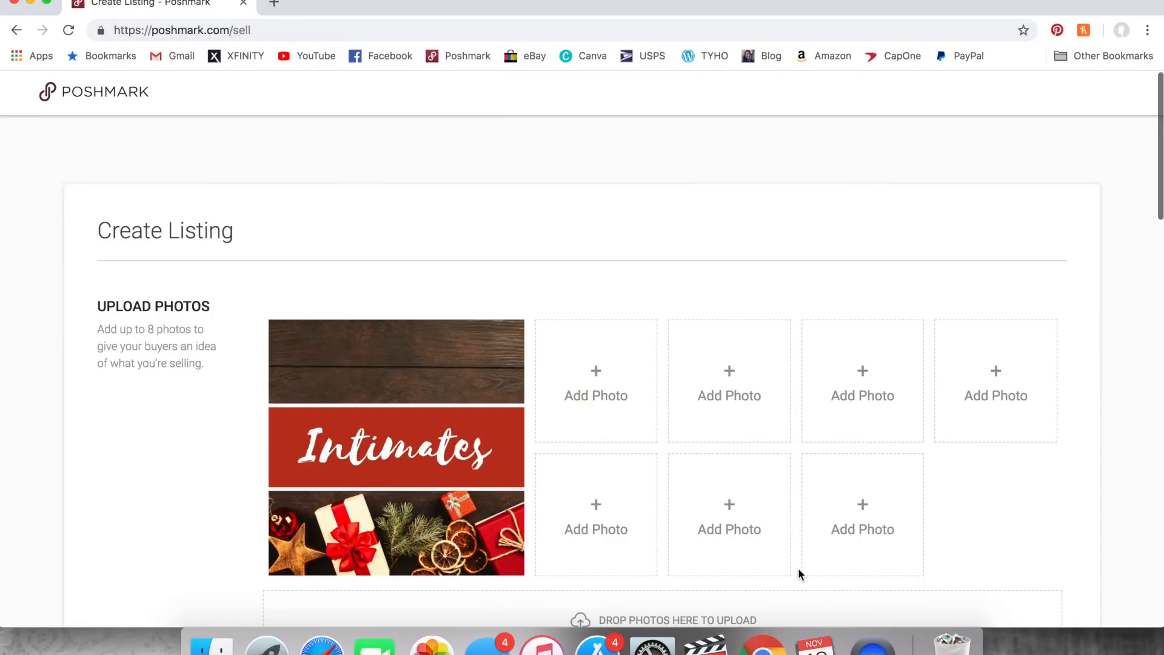
- Enter "Intimates" as both the title and the description of the new listing
{"action": "scroll", "coordinate": [799, 568], "scroll_direction": "down", "scroll_amount": 5}
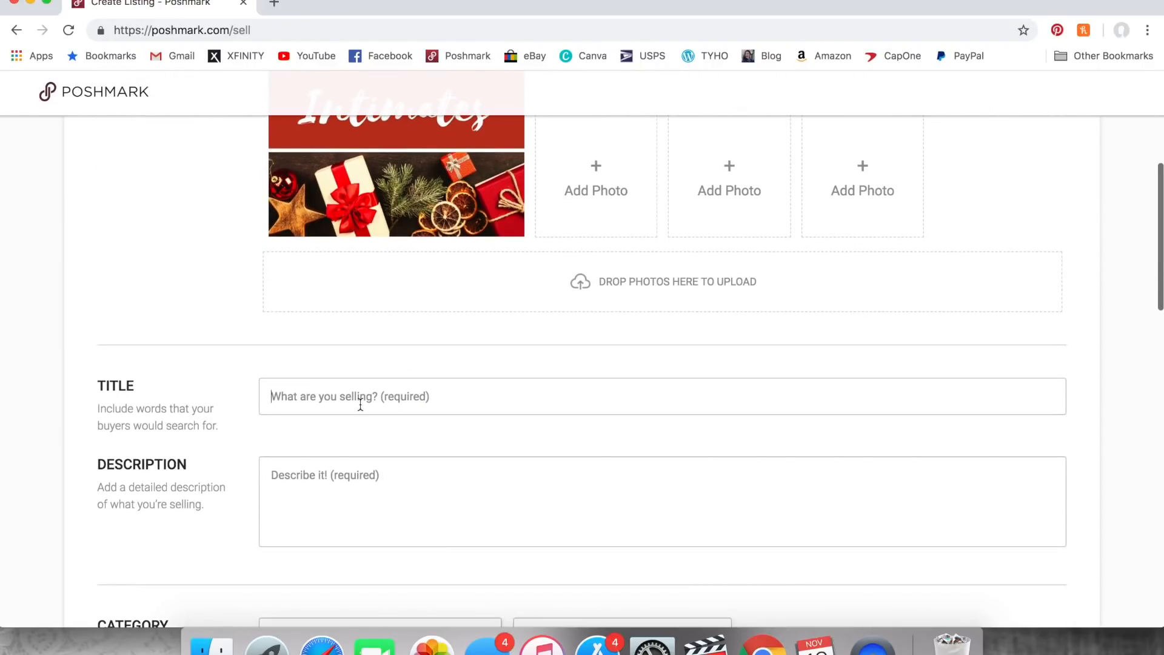
{"action": "left_click", "coordinate": [360, 405]}
{"action": "type", "text": "Intimates"}
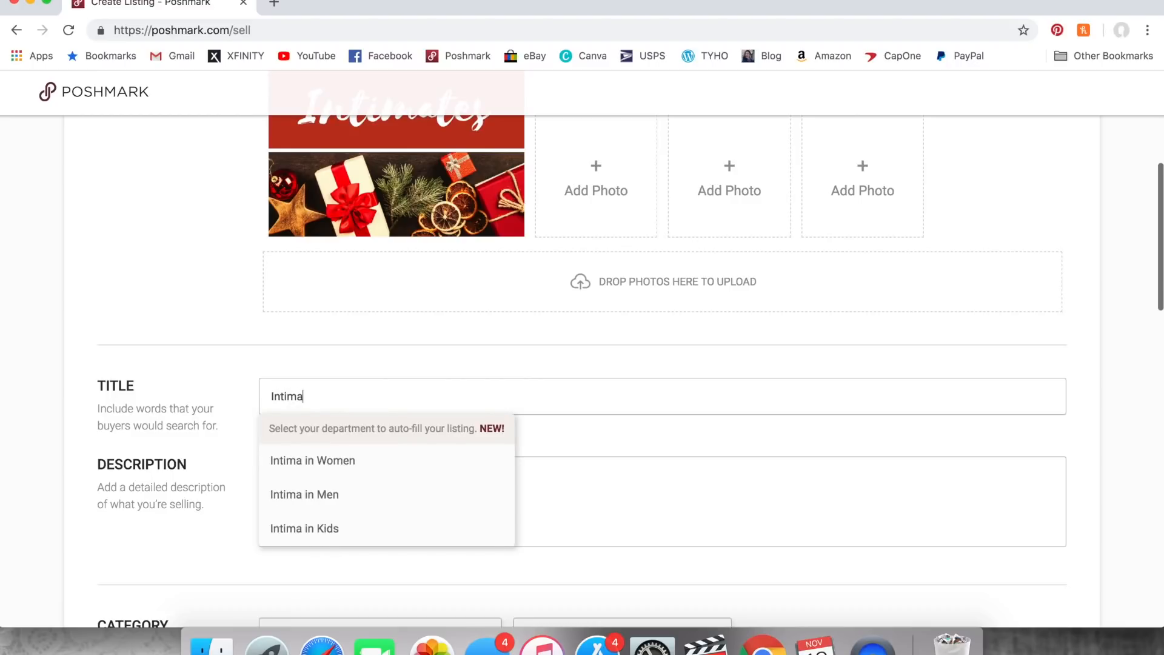
{"action": "left_click", "coordinate": [322, 460]}
{"action": "type", "text": "Intimates"}
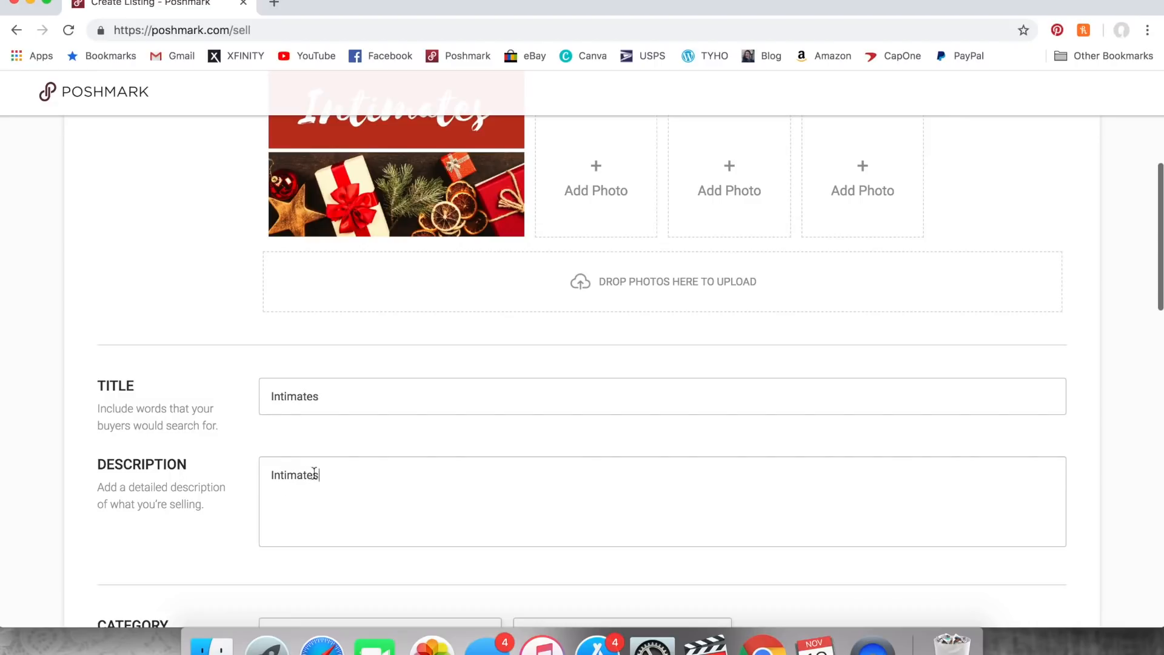
- Set the listing's category to Women Intimates & Sleepwear, leaving the subcategory unselected
{"action": "scroll", "coordinate": [314, 472], "scroll_direction": "down", "scroll_amount": 10}
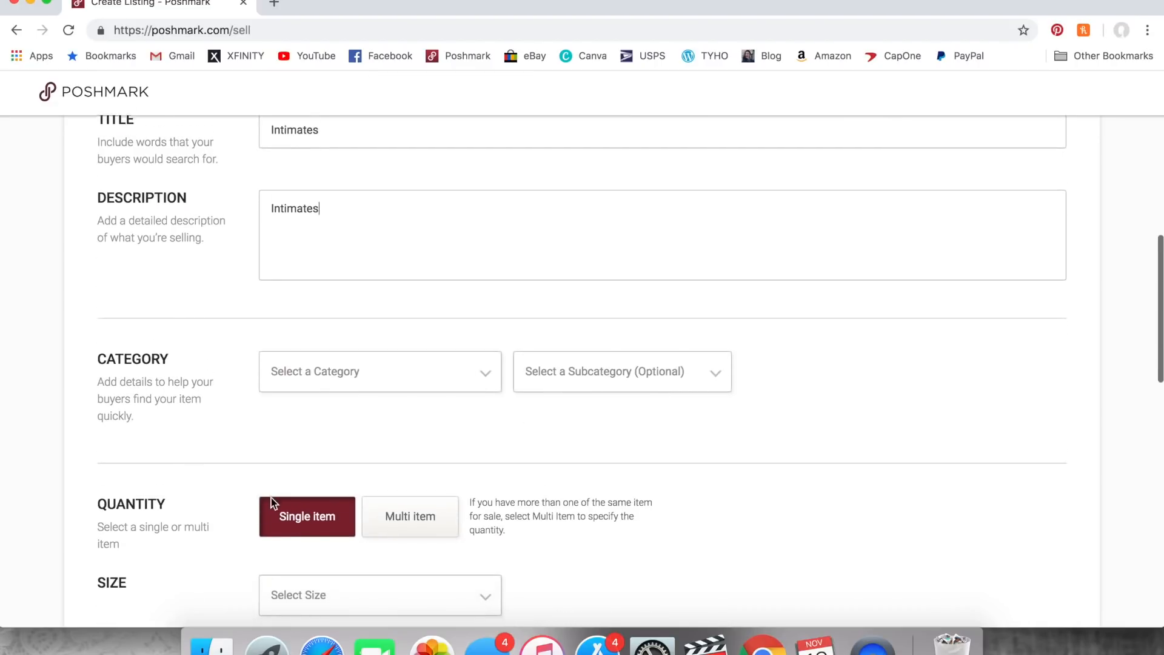
{"action": "left_click", "coordinate": [478, 345]}
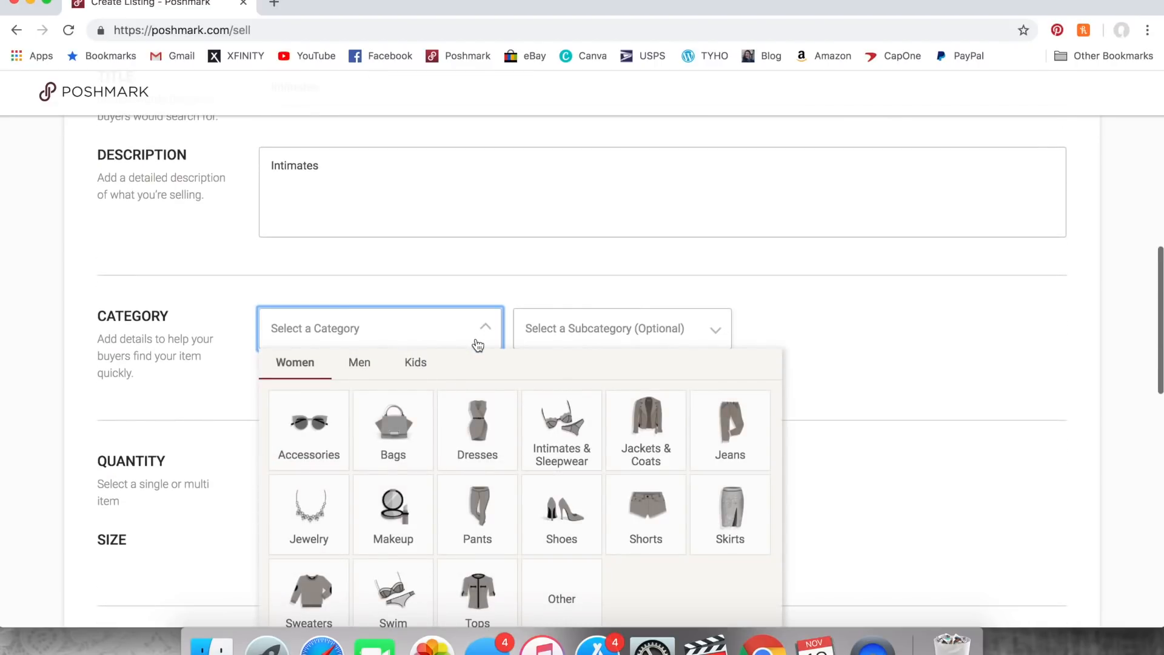
{"action": "scroll", "coordinate": [478, 362], "scroll_direction": "down", "scroll_amount": 2}
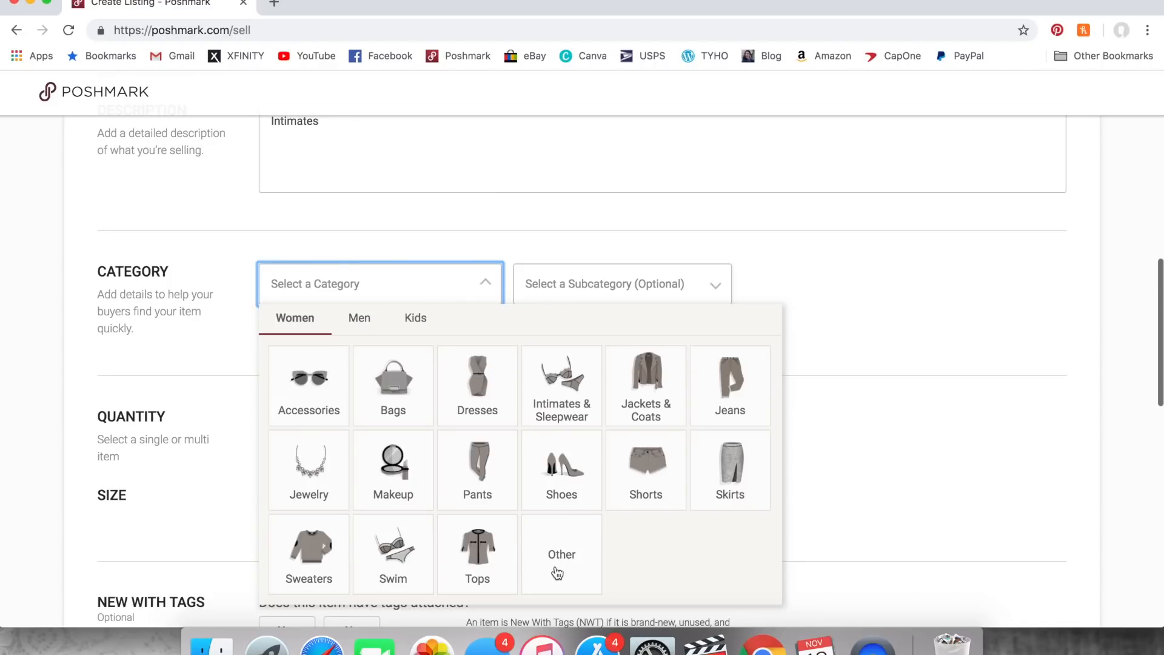
{"action": "left_click", "coordinate": [561, 381]}
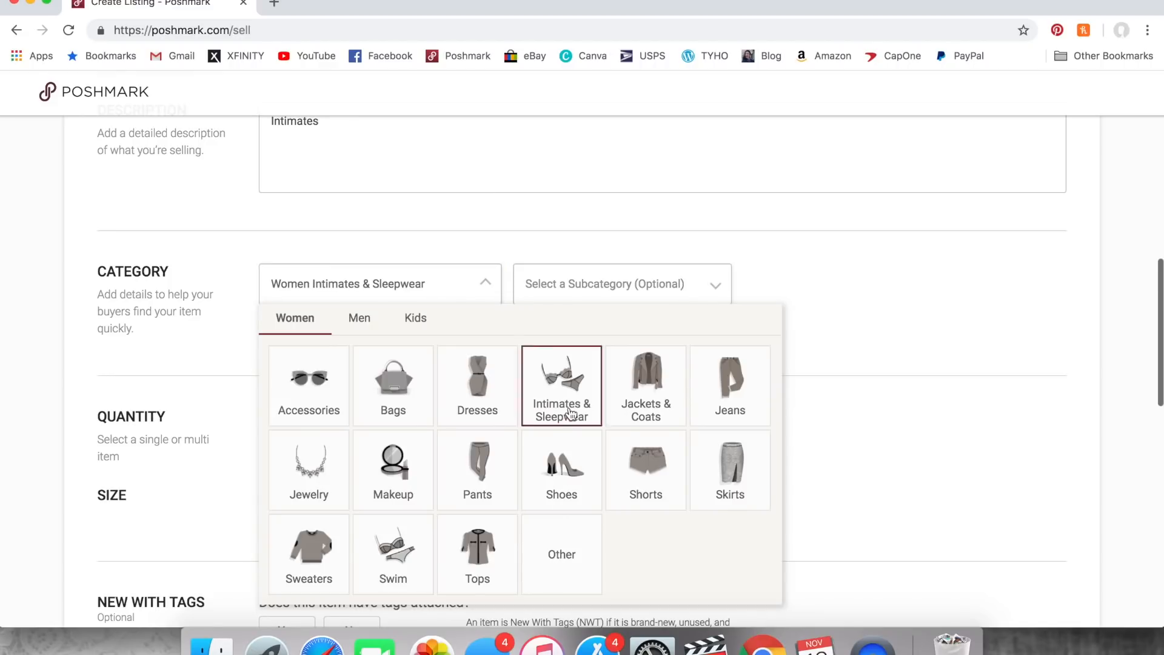
{"action": "left_click", "coordinate": [470, 368]}
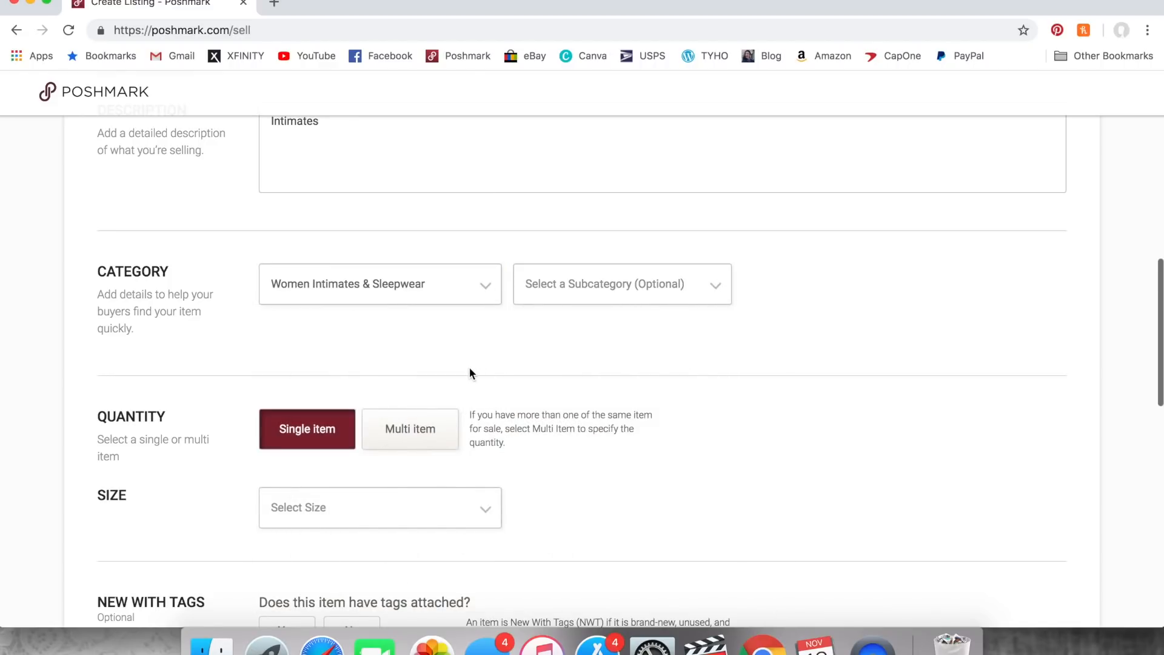
- Set the Intimates listing's size to the standard One Size option
{"action": "scroll", "coordinate": [470, 368], "scroll_direction": "down", "scroll_amount": 3}
{"action": "scroll", "coordinate": [471, 372], "scroll_direction": "down", "scroll_amount": 4}
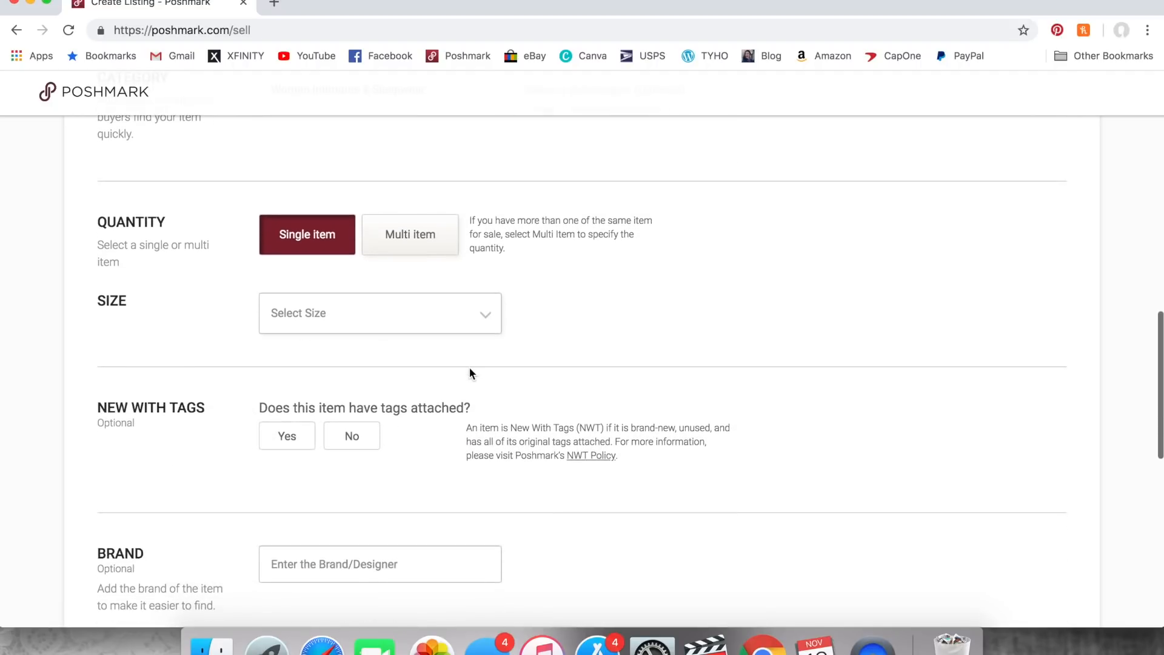
{"action": "left_click", "coordinate": [465, 280]}
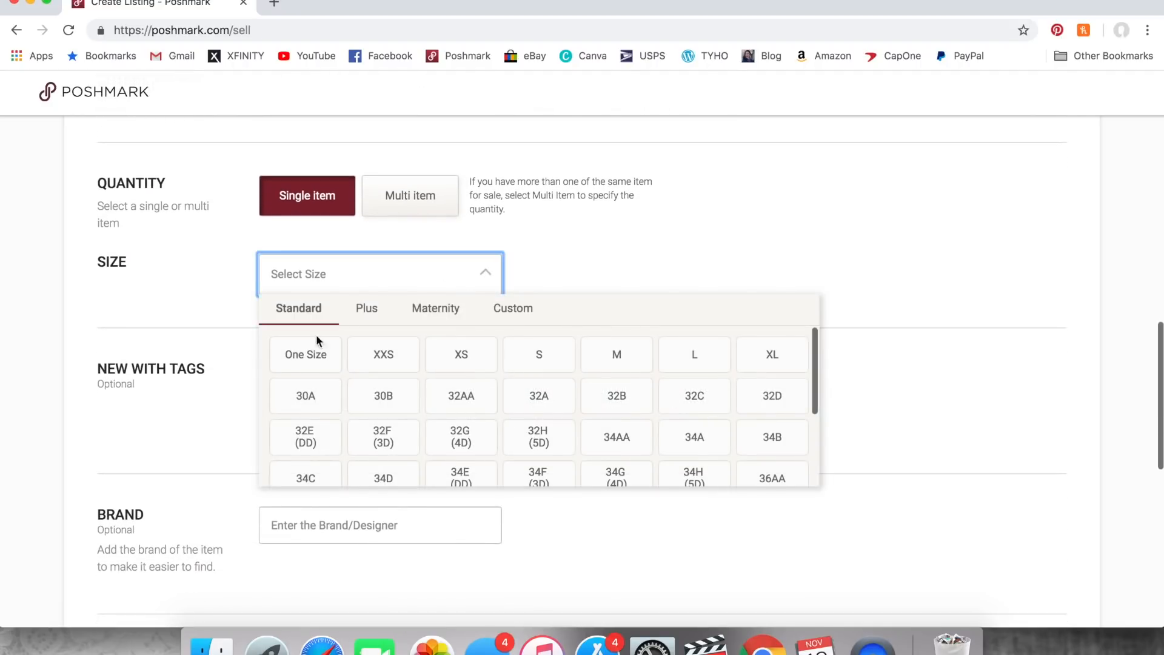
{"action": "left_click", "coordinate": [299, 358]}
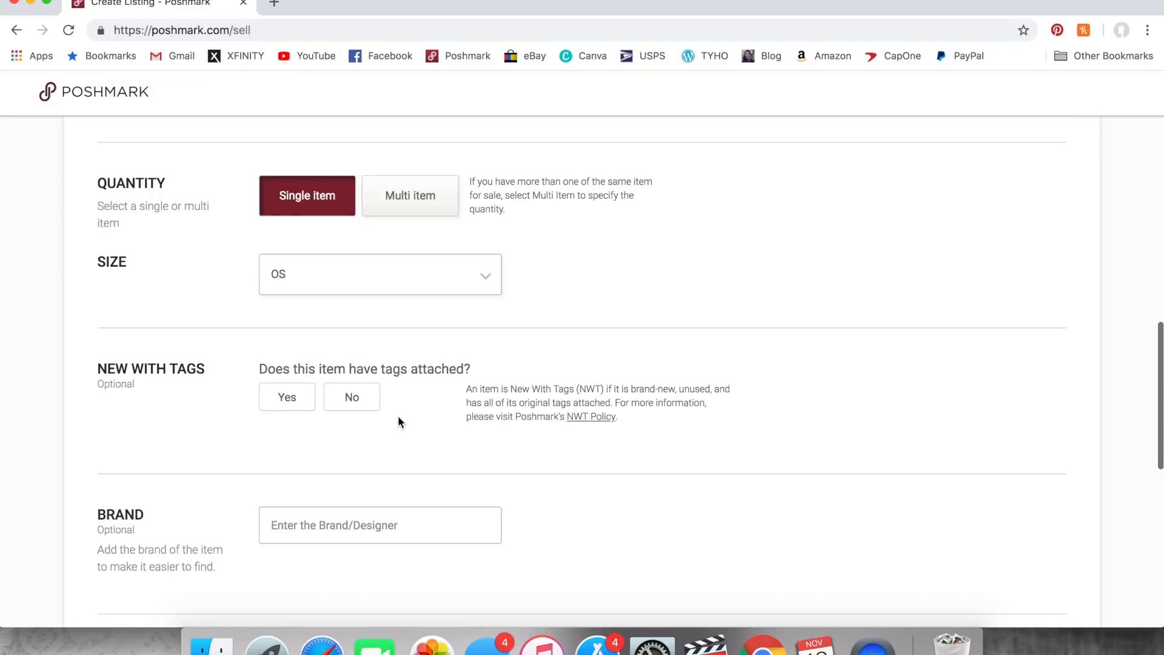
- Set the original and listing prices to $0 and publish the Intimates listing without sharing it to any network
{"action": "scroll", "coordinate": [398, 416], "scroll_direction": "down", "scroll_amount": 7}
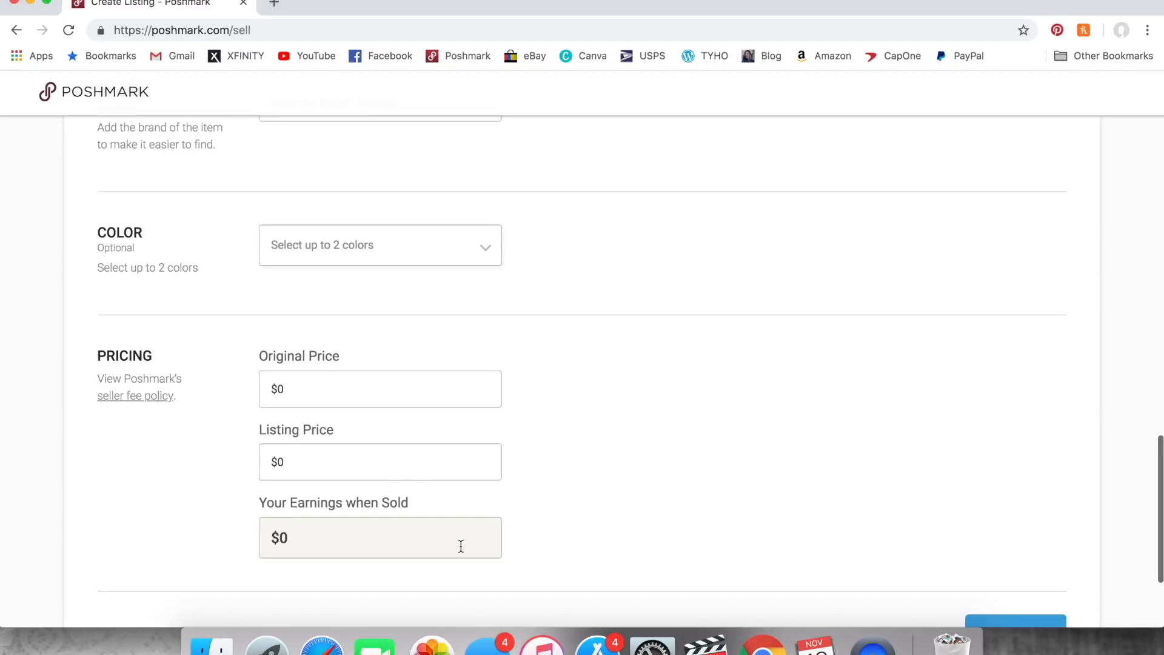
{"action": "scroll", "coordinate": [461, 546], "scroll_direction": "down", "scroll_amount": 3}
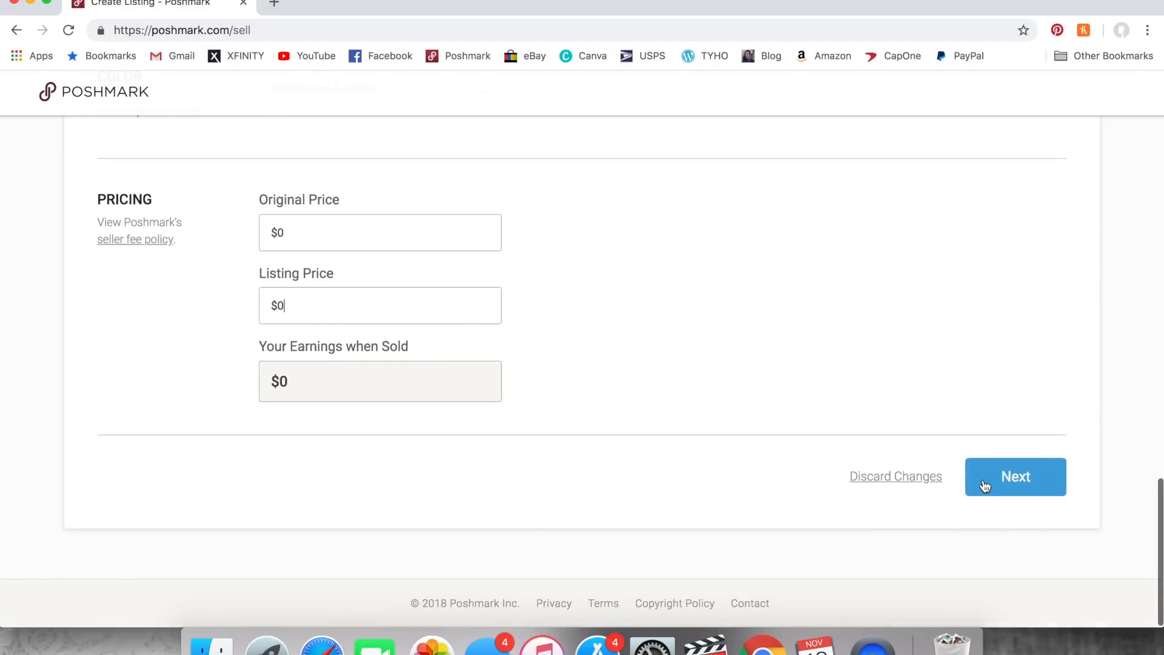
{"action": "left_click", "coordinate": [1003, 478]}
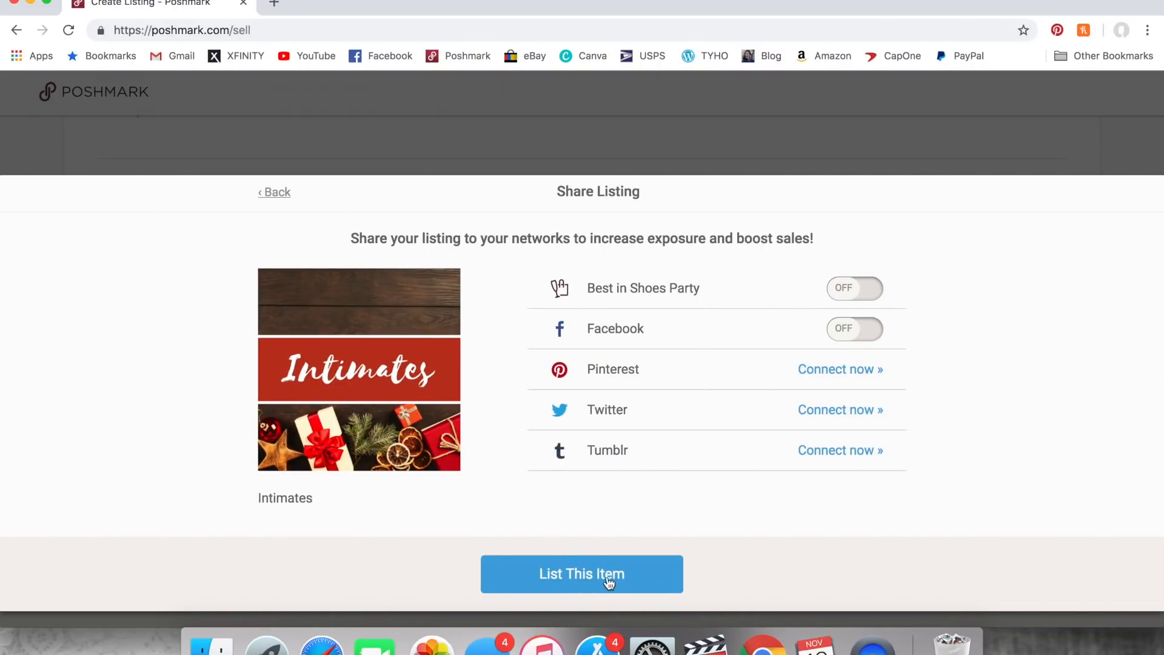
{"action": "left_click", "coordinate": [574, 581]}
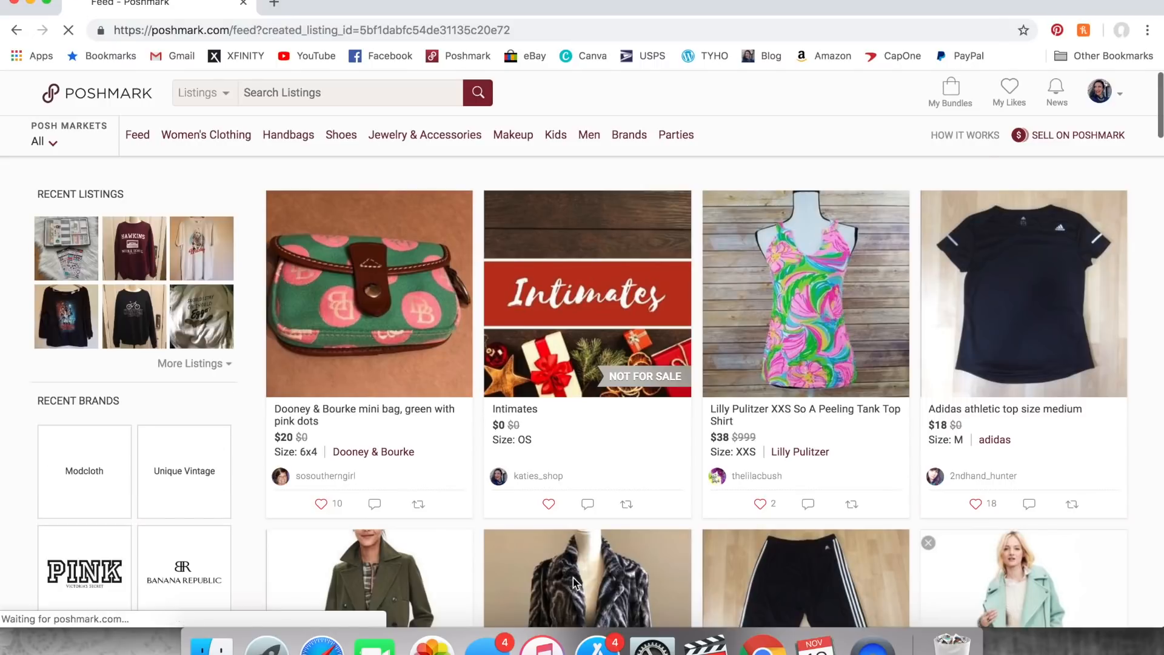
- Go to the closet and open the fall-themed Bottoms title listing for editing
{"action": "mouse_move", "coordinate": [1108, 106]}
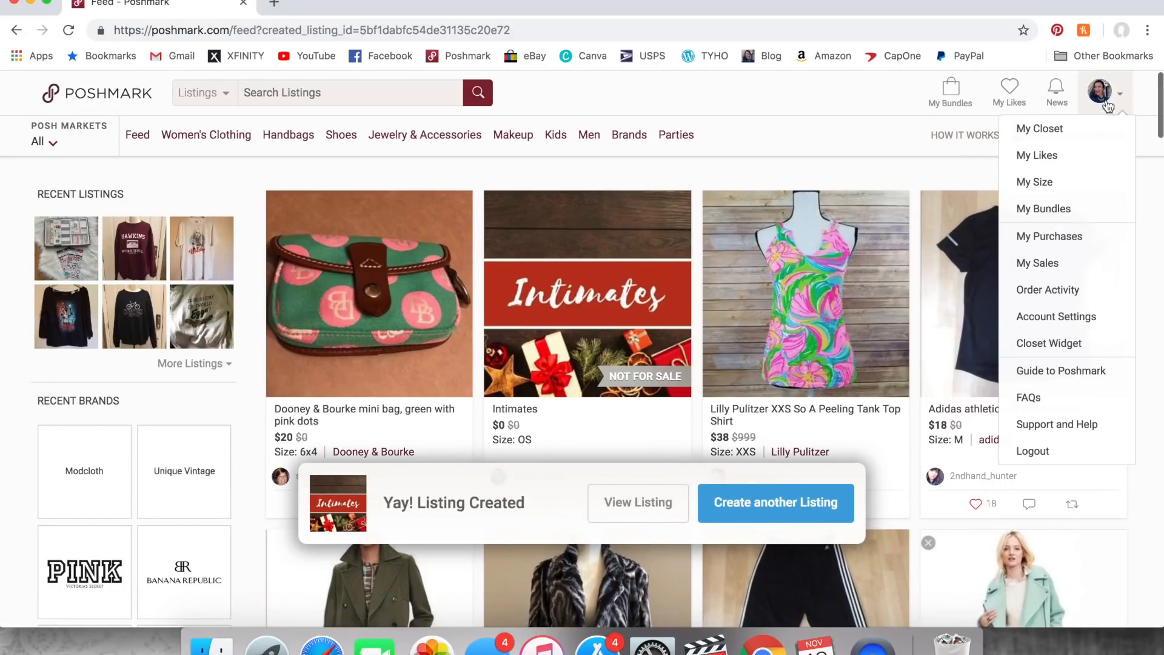
{"action": "left_click", "coordinate": [1067, 134]}
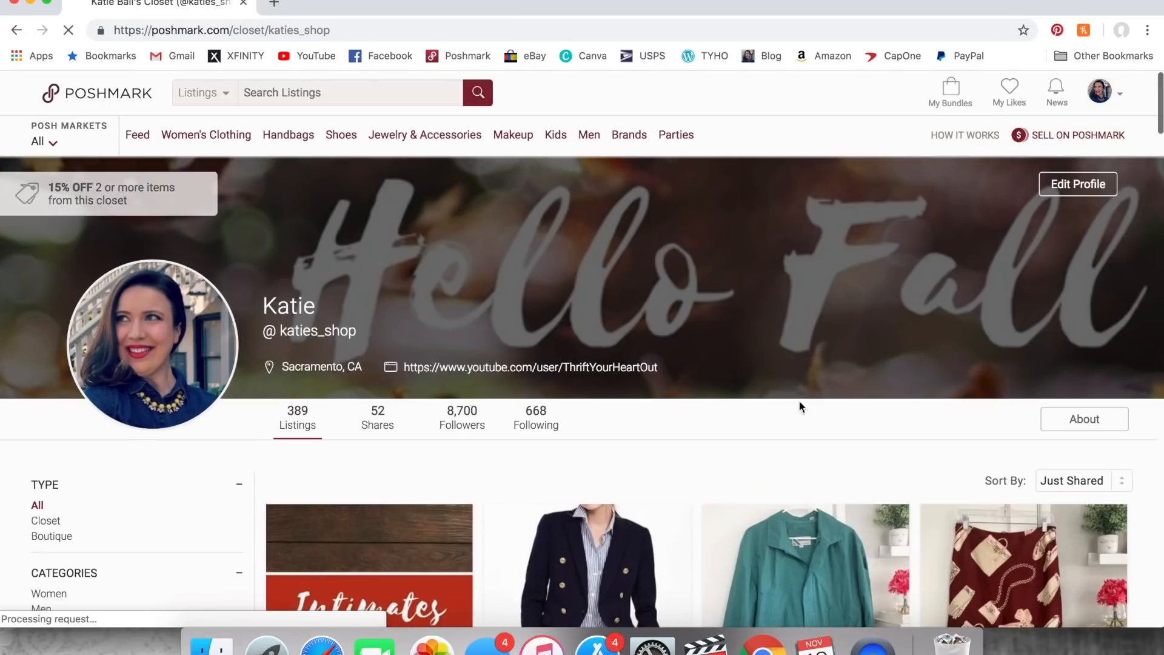
{"action": "scroll", "coordinate": [799, 399], "scroll_direction": "down", "scroll_amount": 5}
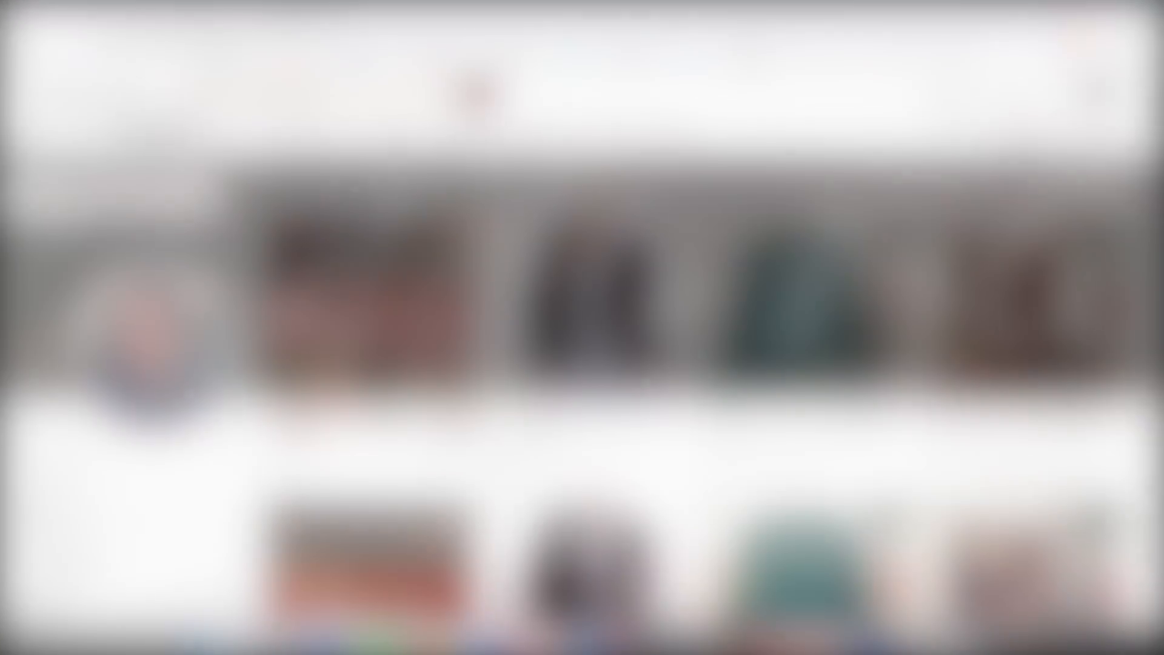
{"action": "scroll", "coordinate": [788, 314], "scroll_direction": "down", "scroll_amount": 2}
{"action": "scroll", "coordinate": [789, 314], "scroll_direction": "down", "scroll_amount": 5}
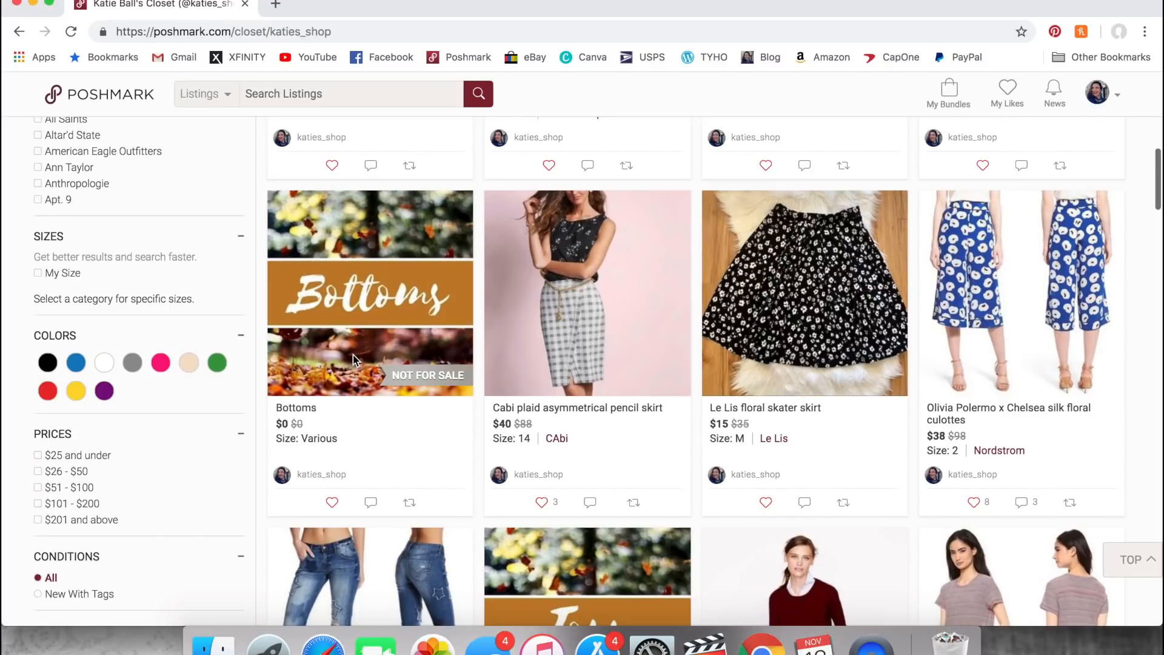
{"action": "left_click", "coordinate": [365, 367]}
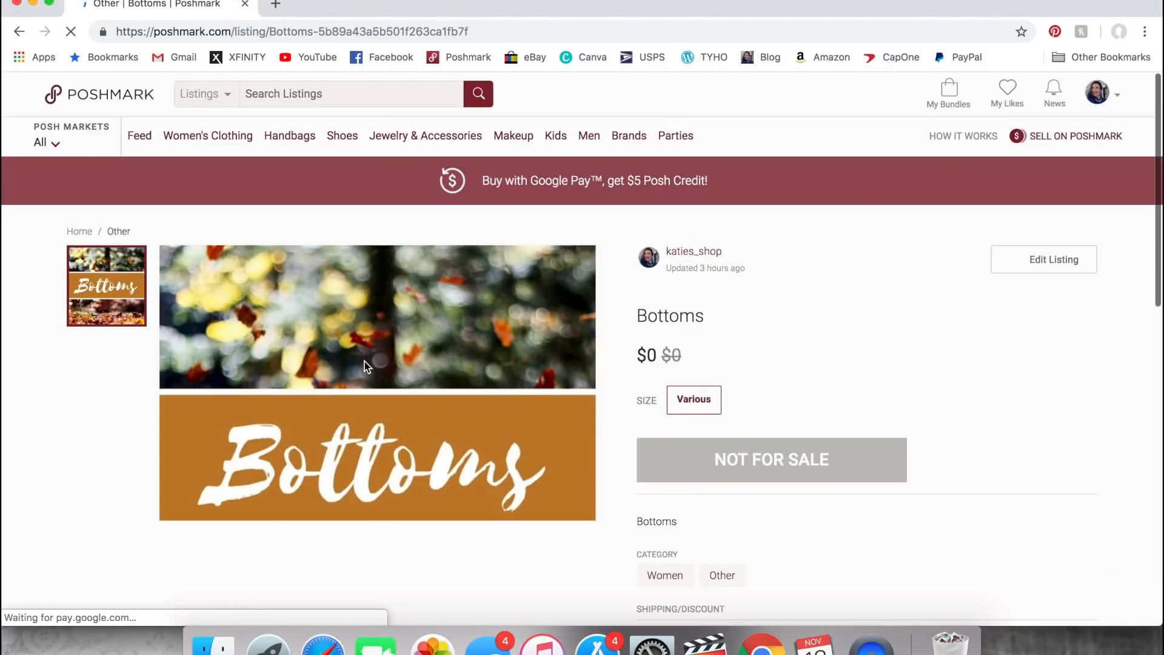
{"action": "left_click", "coordinate": [1049, 271]}
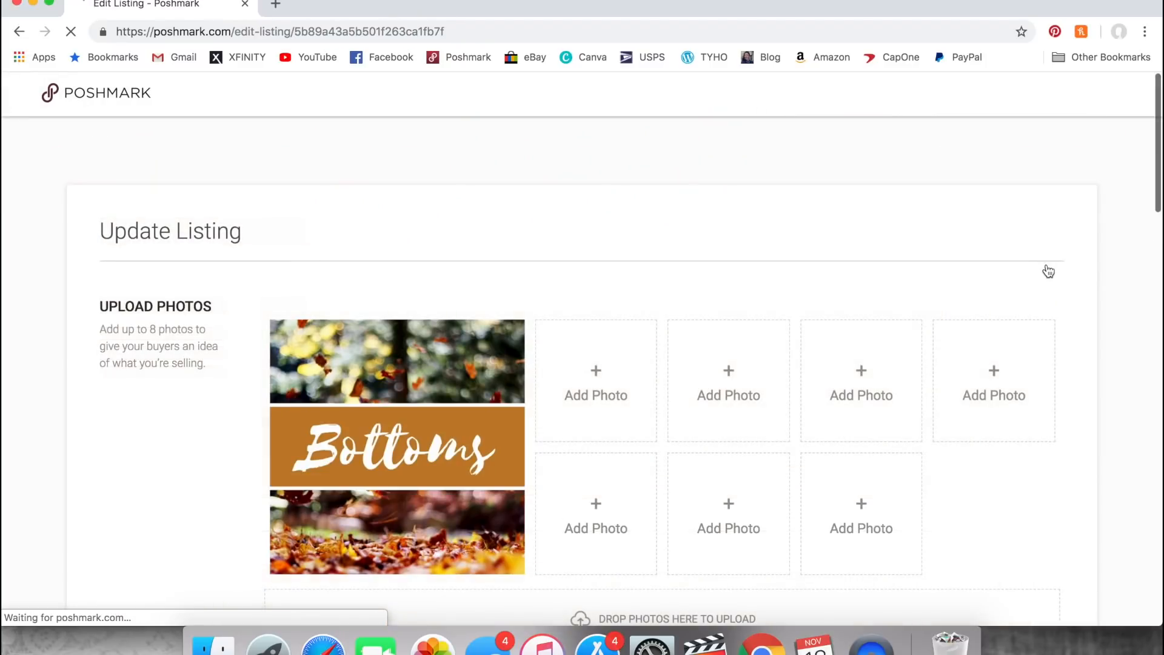
- Replace the Bottoms listing's covershot with Holiday Bottoms.jpg from the Poshmark Holiday Titles folder and apply it
{"action": "mouse_move", "coordinate": [433, 451]}
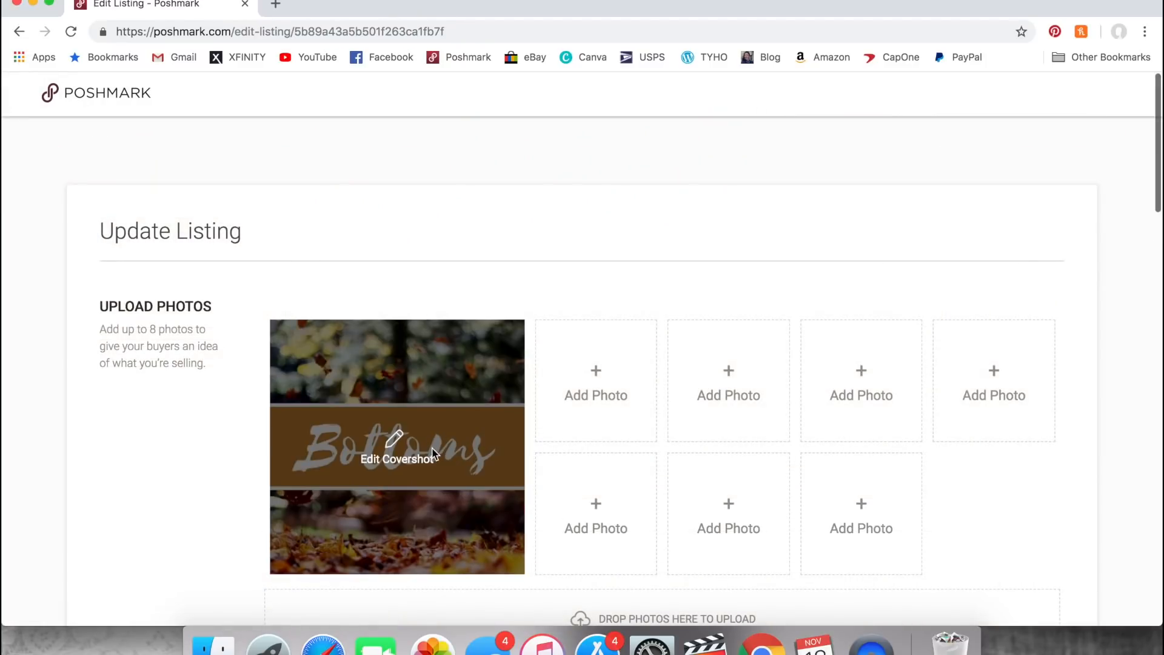
{"action": "left_click", "coordinate": [394, 447]}
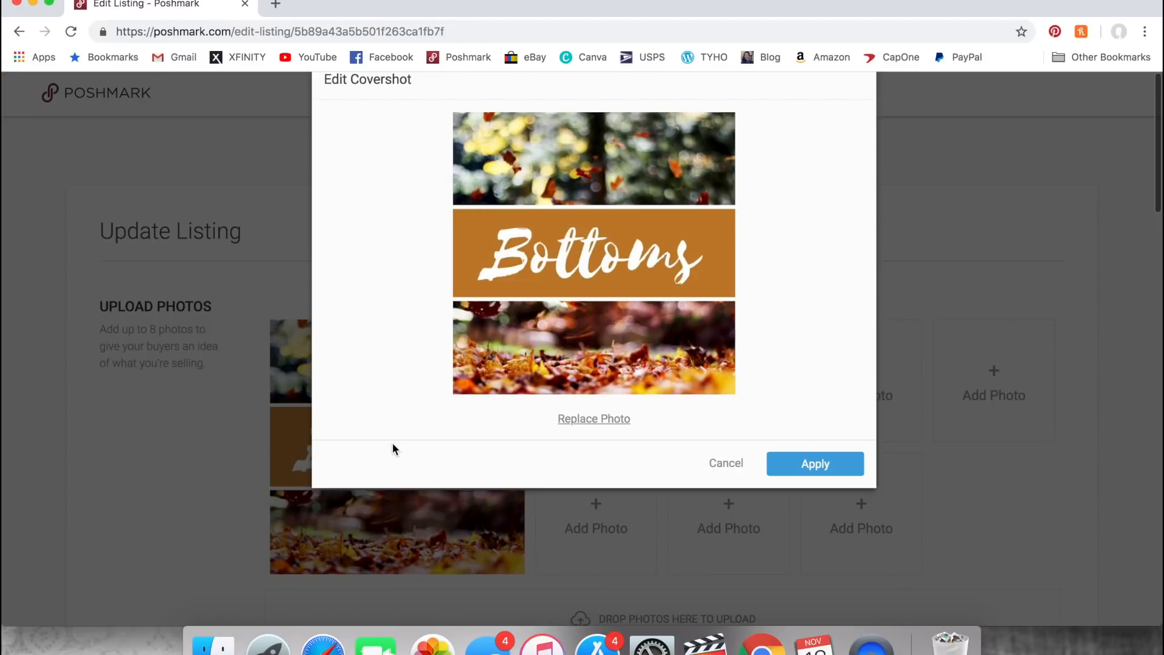
{"action": "left_click", "coordinate": [618, 429]}
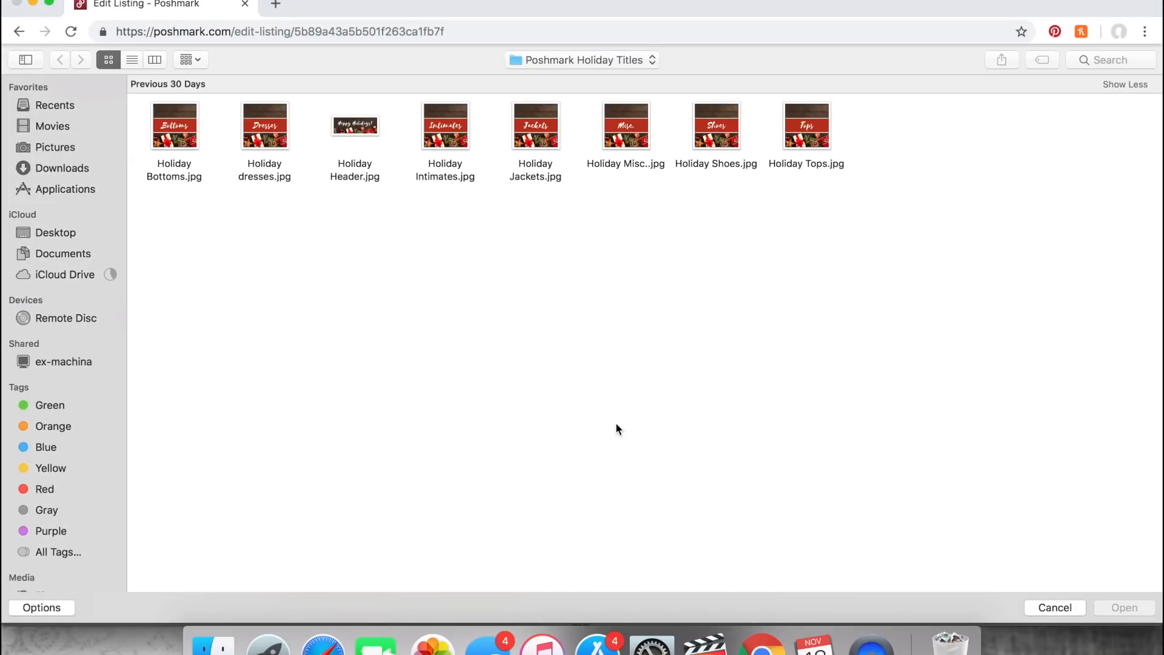
{"action": "double_click", "coordinate": [176, 141]}
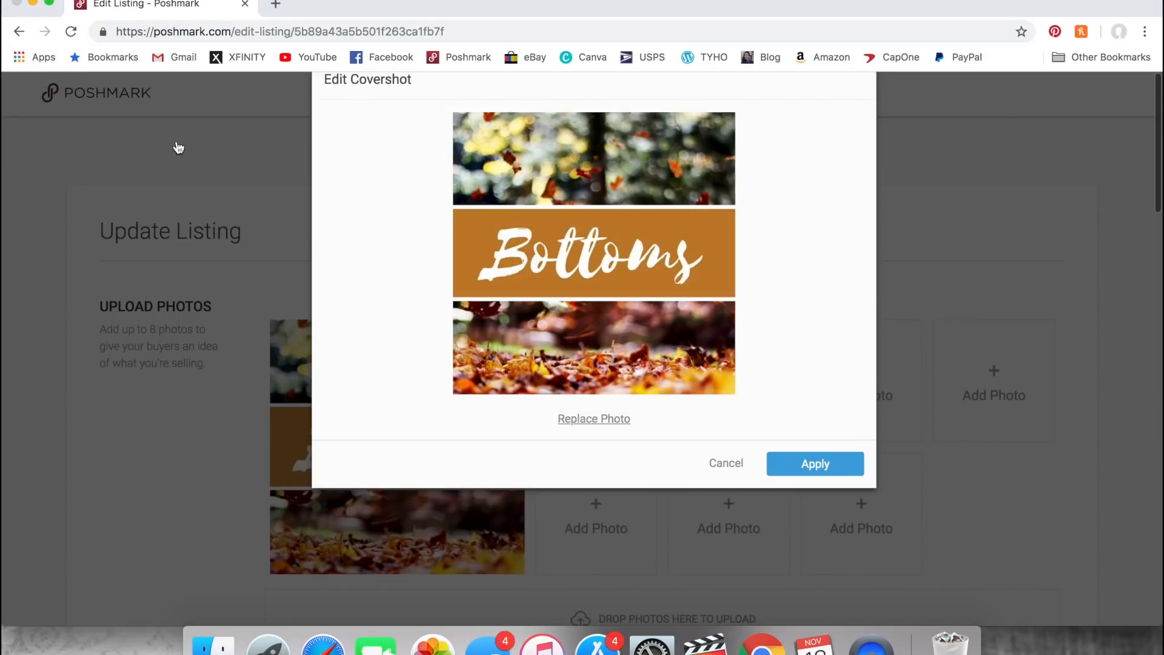
{"action": "left_click", "coordinate": [834, 570]}
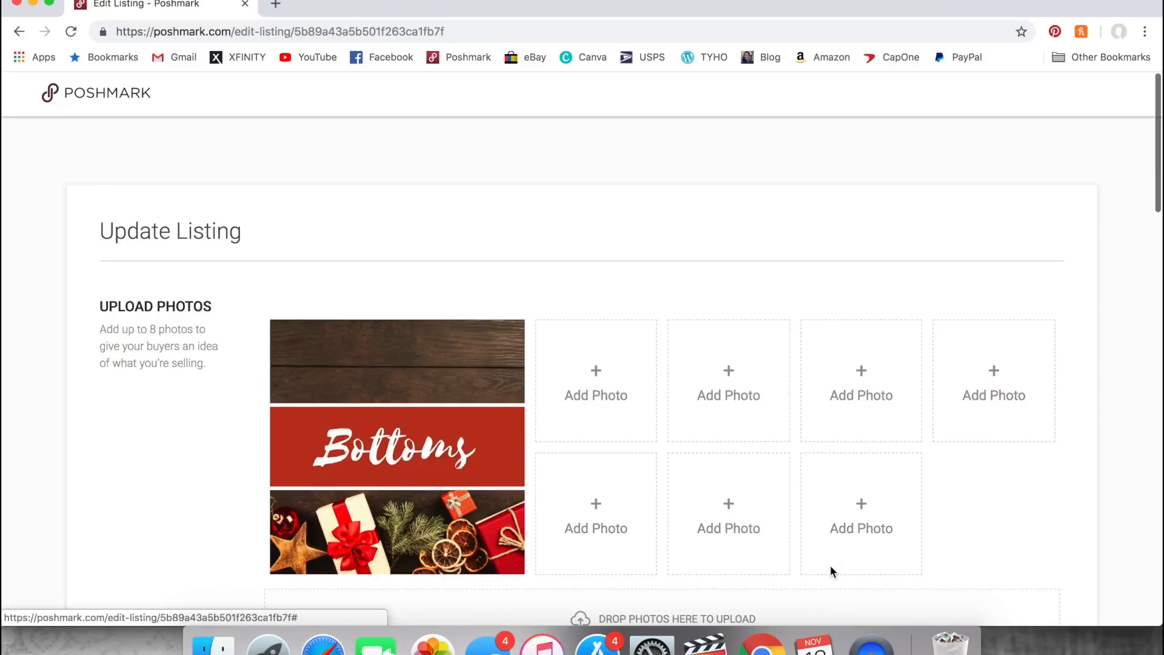
- Update the Bottoms listing with its other details unchanged and list it without sharing to any network
{"action": "scroll", "coordinate": [832, 567], "scroll_direction": "down", "scroll_amount": 8}
{"action": "scroll", "coordinate": [832, 570], "scroll_direction": "down", "scroll_amount": 12}
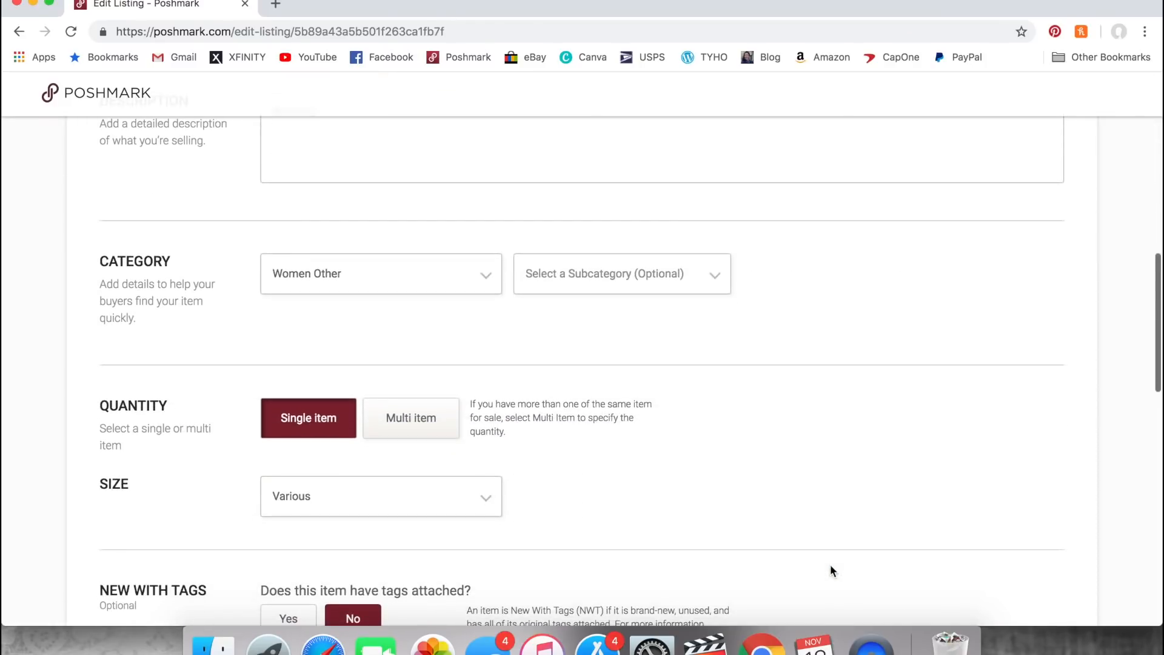
{"action": "scroll", "coordinate": [831, 570], "scroll_direction": "down", "scroll_amount": 8}
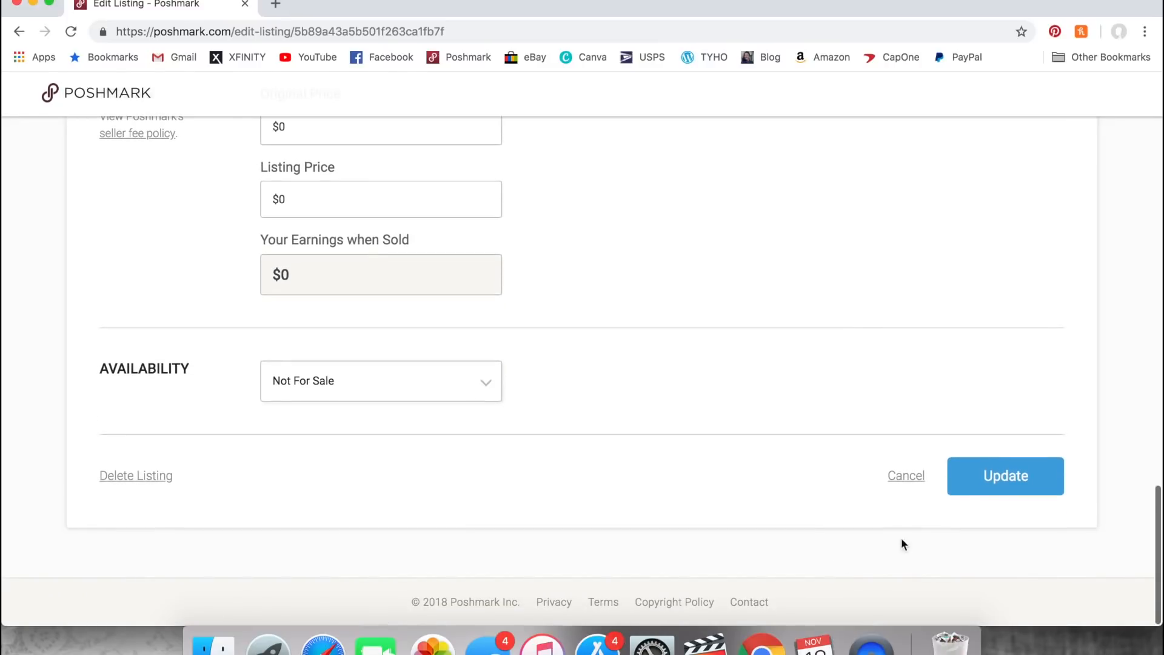
{"action": "left_click", "coordinate": [989, 485]}
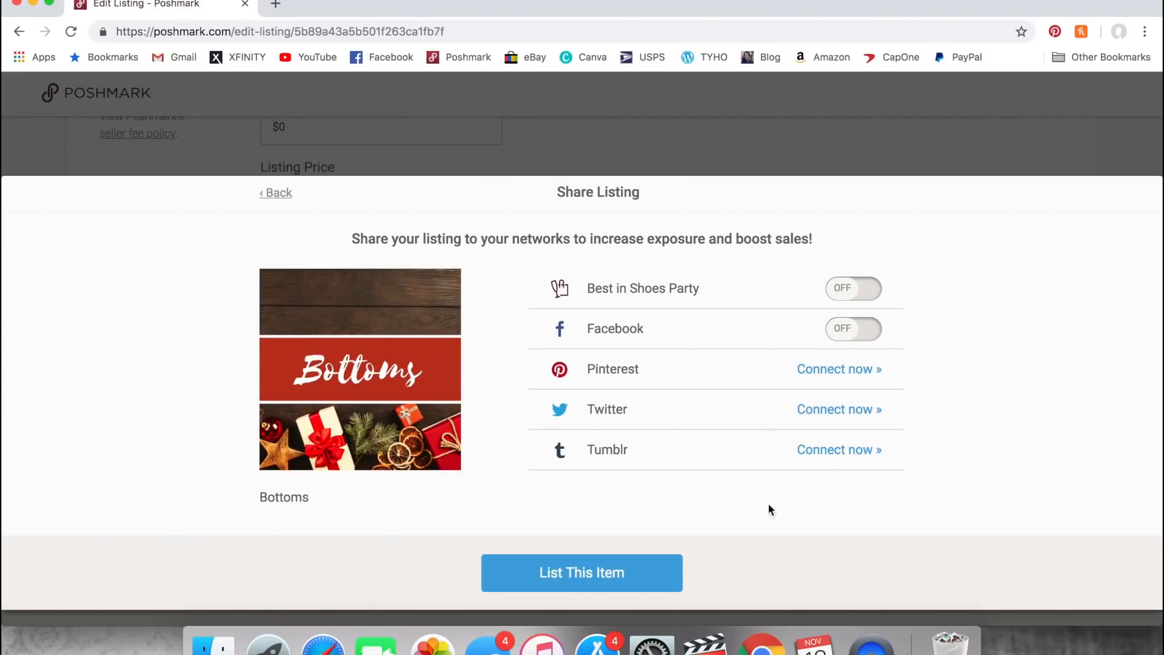
{"action": "left_click", "coordinate": [616, 574]}
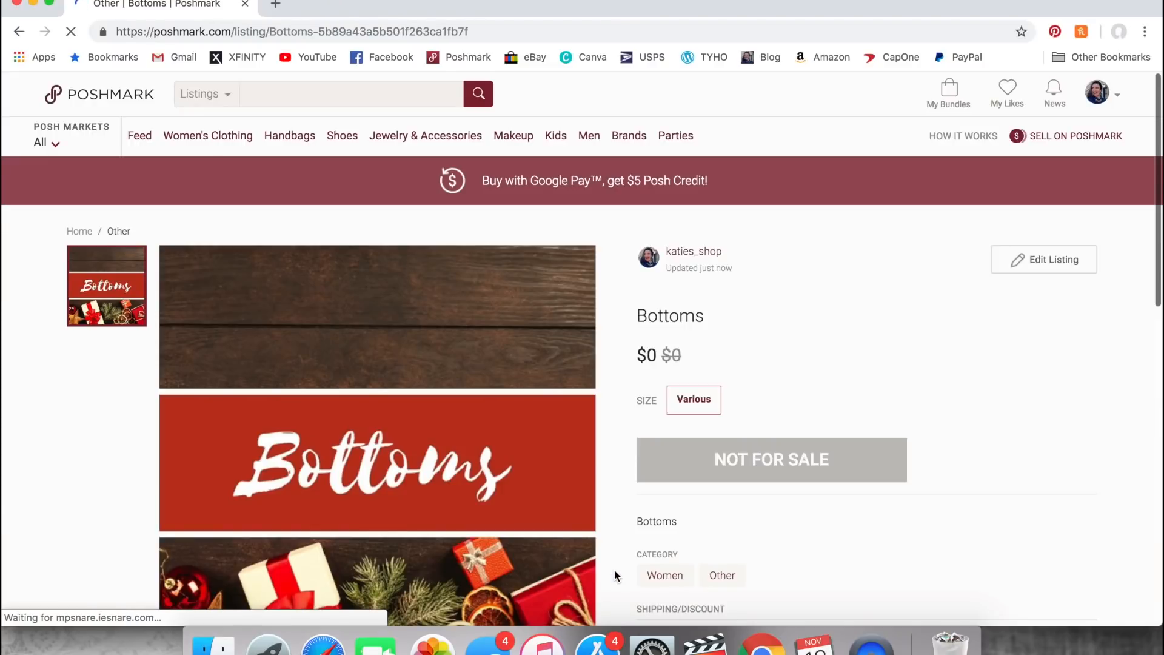
- Return to the closet and open the fall-themed Tops title listing
{"action": "mouse_move", "coordinate": [1099, 94]}
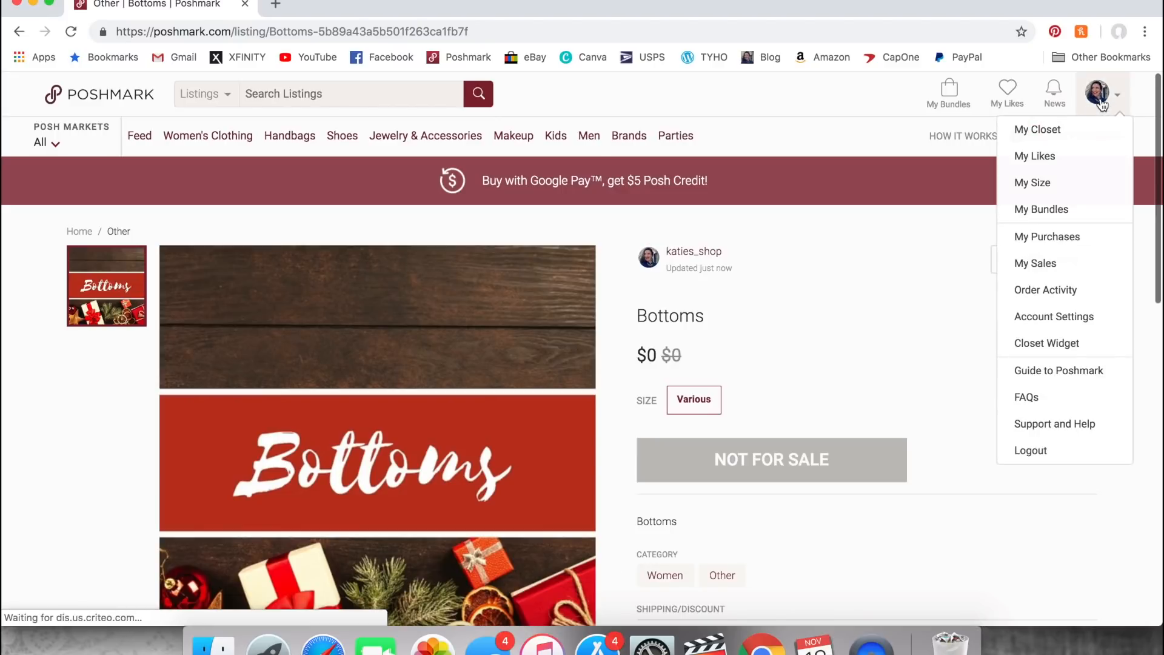
{"action": "left_click", "coordinate": [1077, 132]}
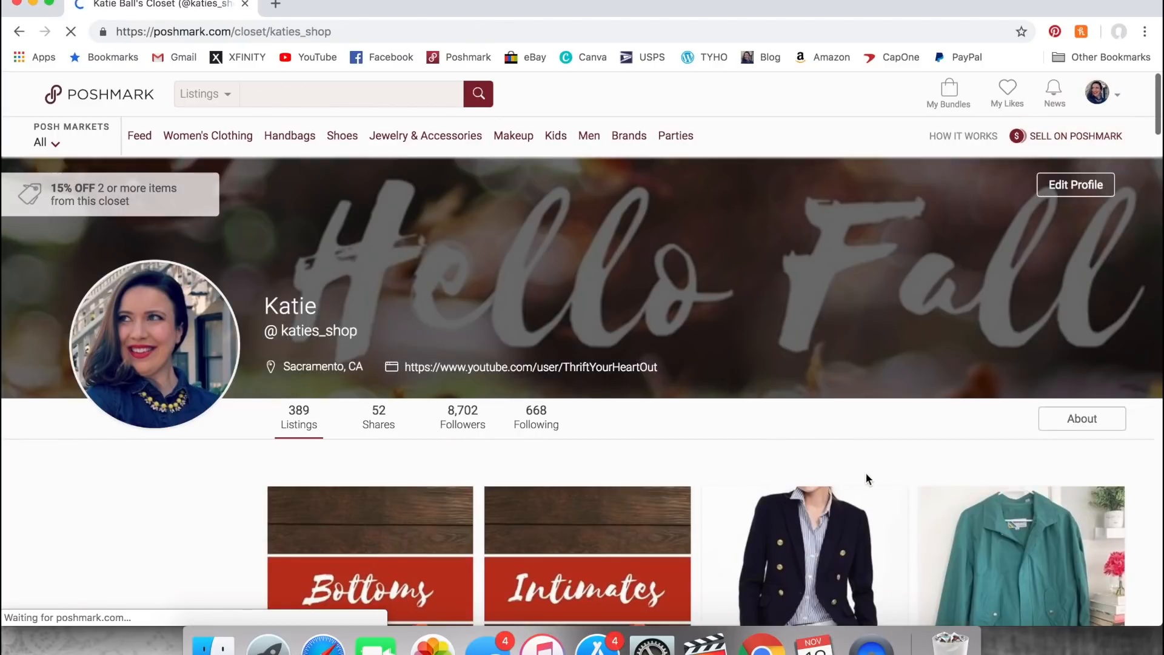
{"action": "scroll", "coordinate": [872, 491], "scroll_direction": "down", "scroll_amount": 10}
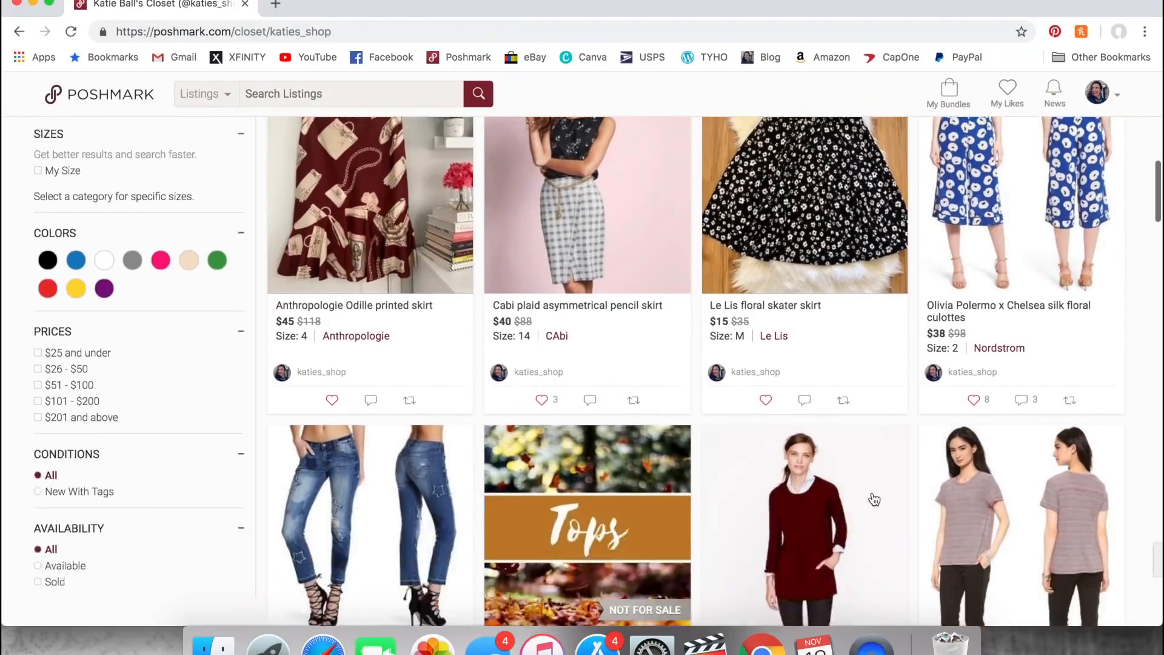
{"action": "scroll", "coordinate": [874, 499], "scroll_direction": "down", "scroll_amount": 2}
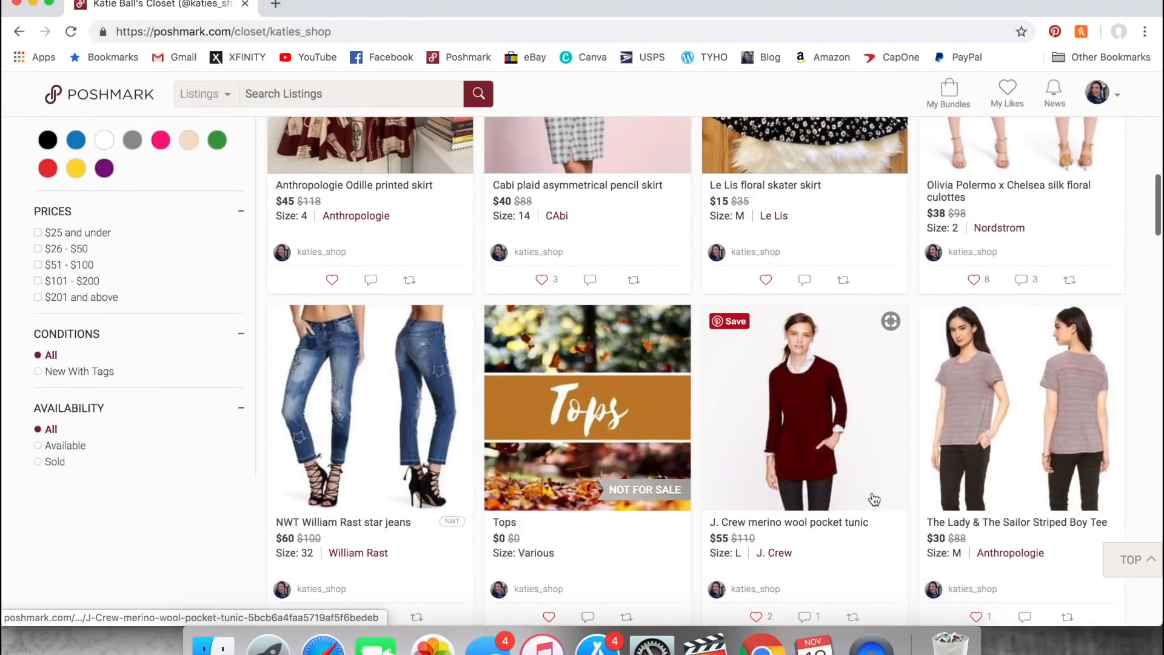
{"action": "left_click", "coordinate": [613, 437]}
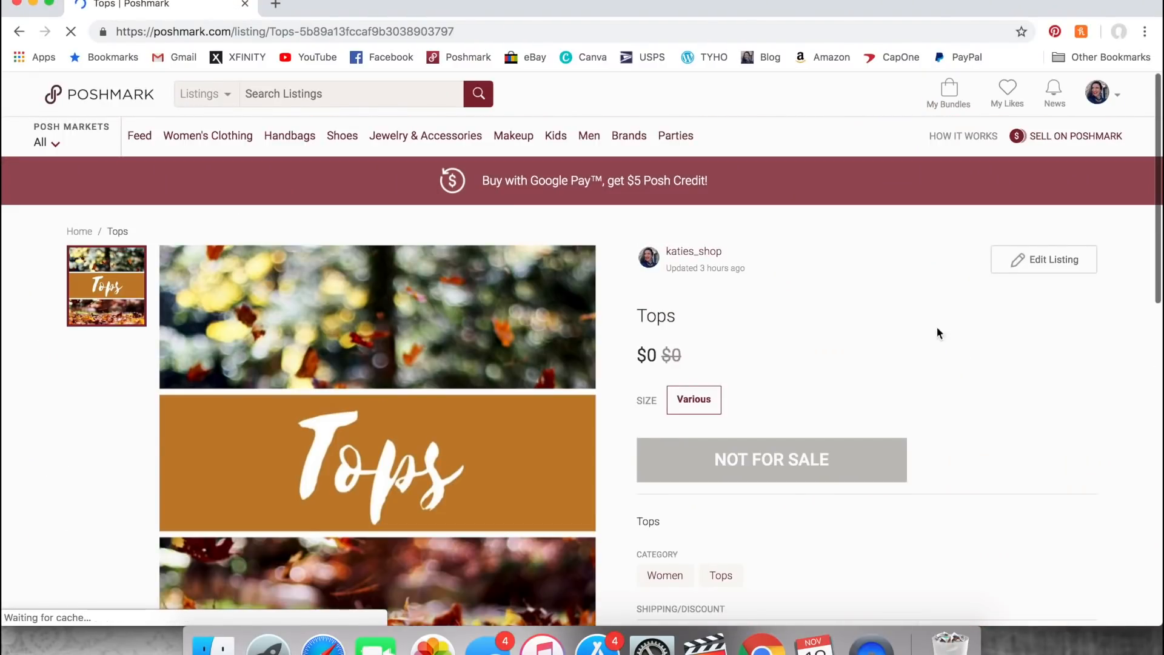
- Open the Tops listing for editing and replace its covershot with Holiday Tops.jpg, applying the new photo
{"action": "left_click", "coordinate": [1042, 261]}
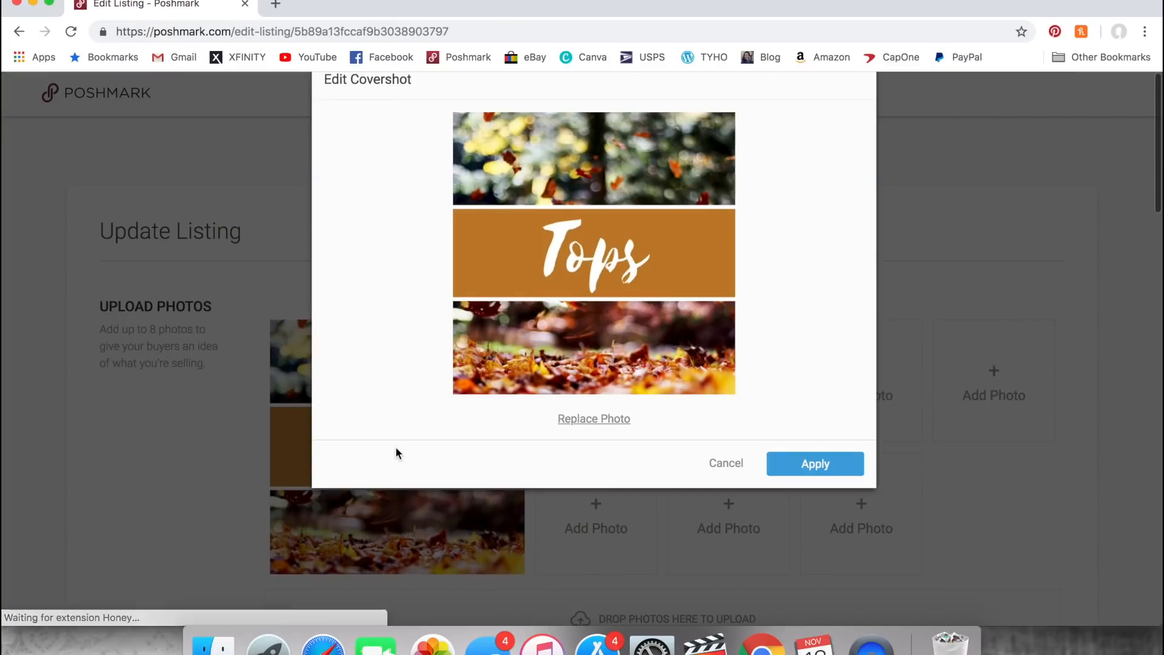
{"action": "left_click", "coordinate": [397, 451]}
{"action": "left_click", "coordinate": [609, 419]}
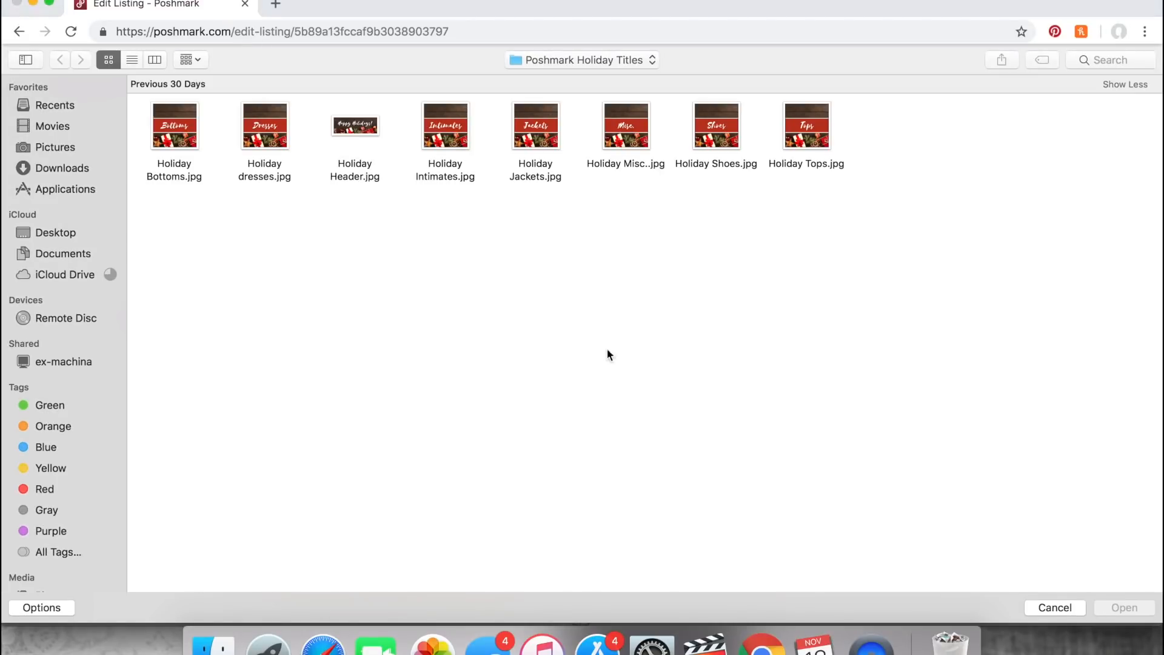
{"action": "double_click", "coordinate": [783, 165]}
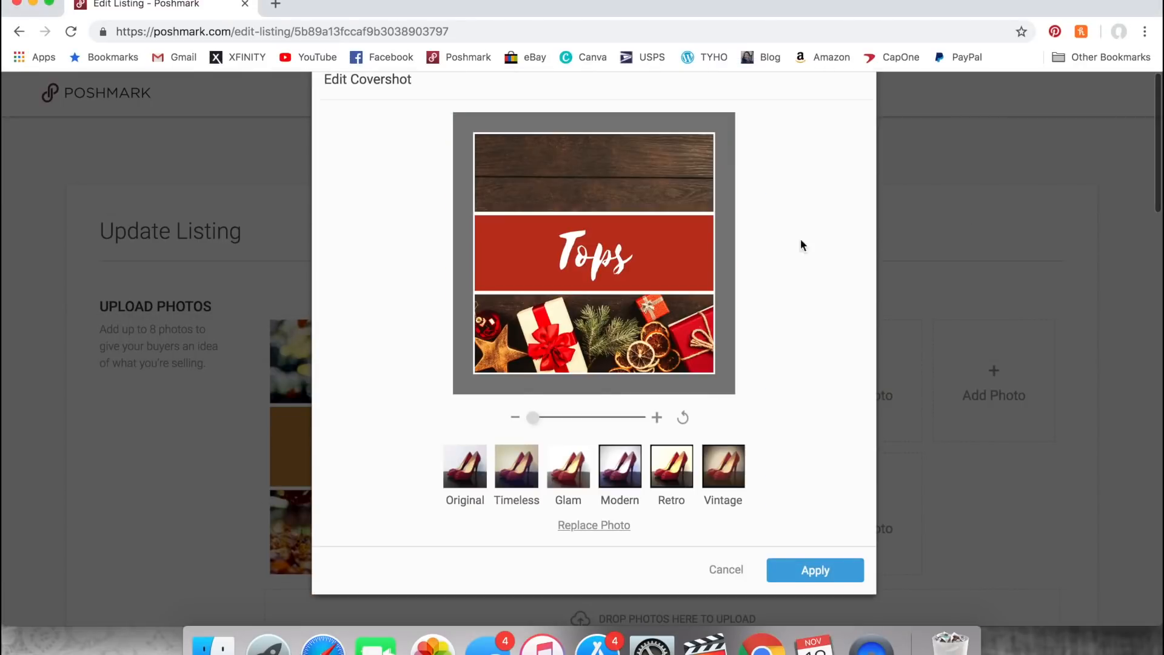
{"action": "left_click", "coordinate": [793, 565]}
- Update the Tops listing with its other details unchanged and list it without sharing to any network
{"action": "scroll", "coordinate": [840, 551], "scroll_direction": "down", "scroll_amount": 5}
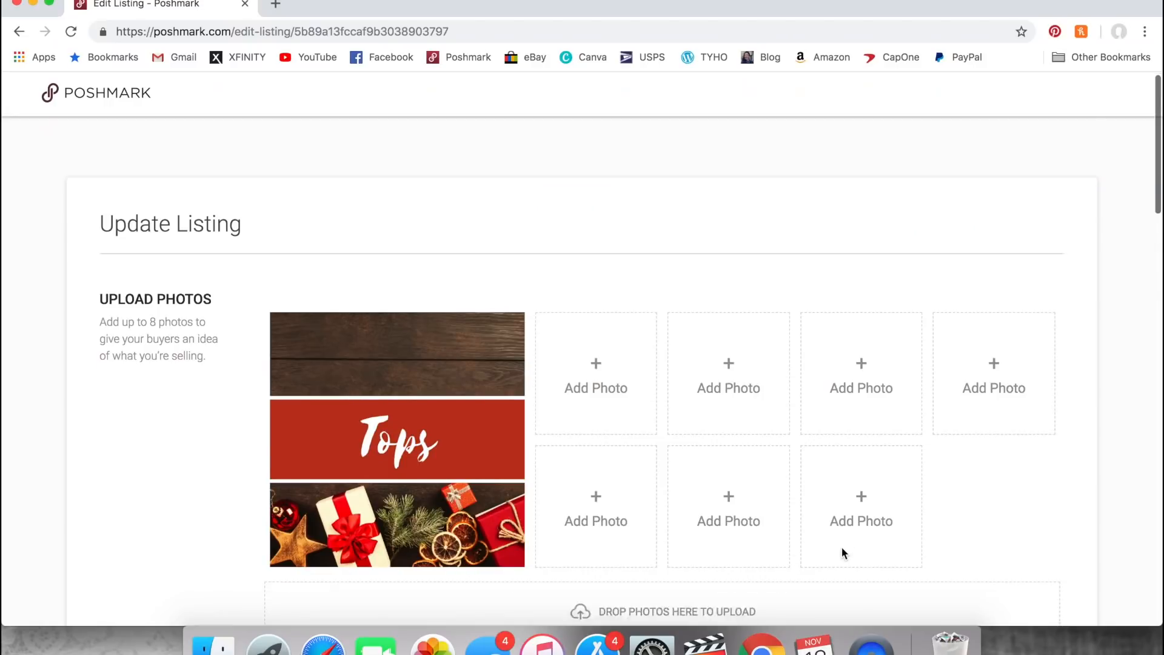
{"action": "scroll", "coordinate": [842, 547], "scroll_direction": "down", "scroll_amount": 20}
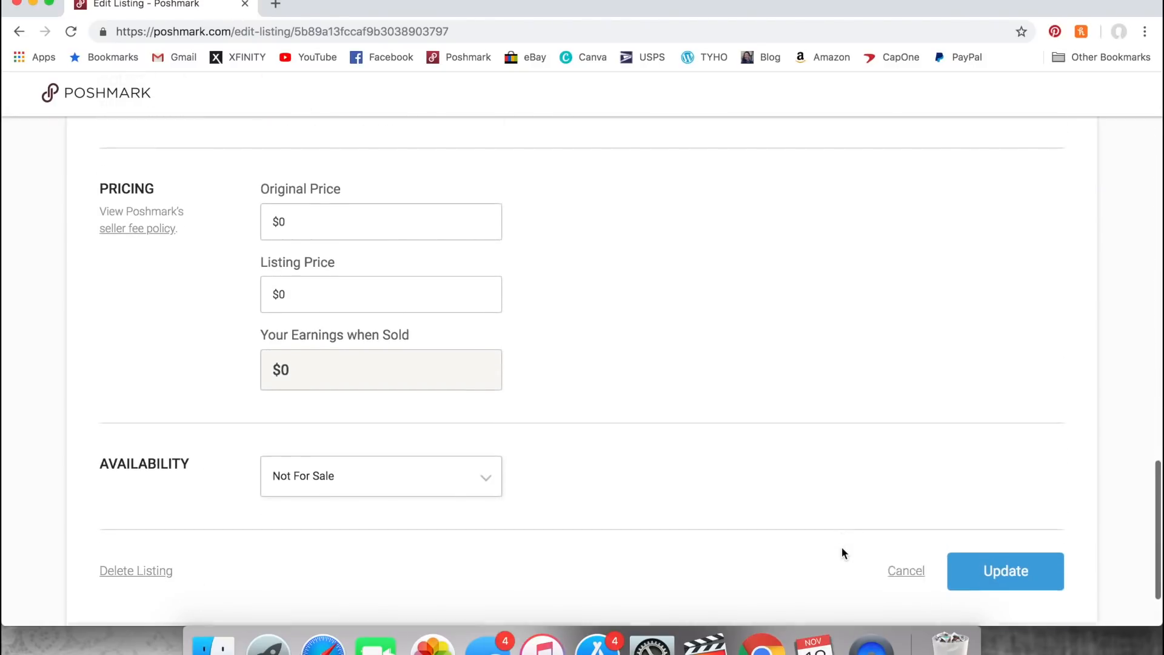
{"action": "left_click", "coordinate": [1019, 521]}
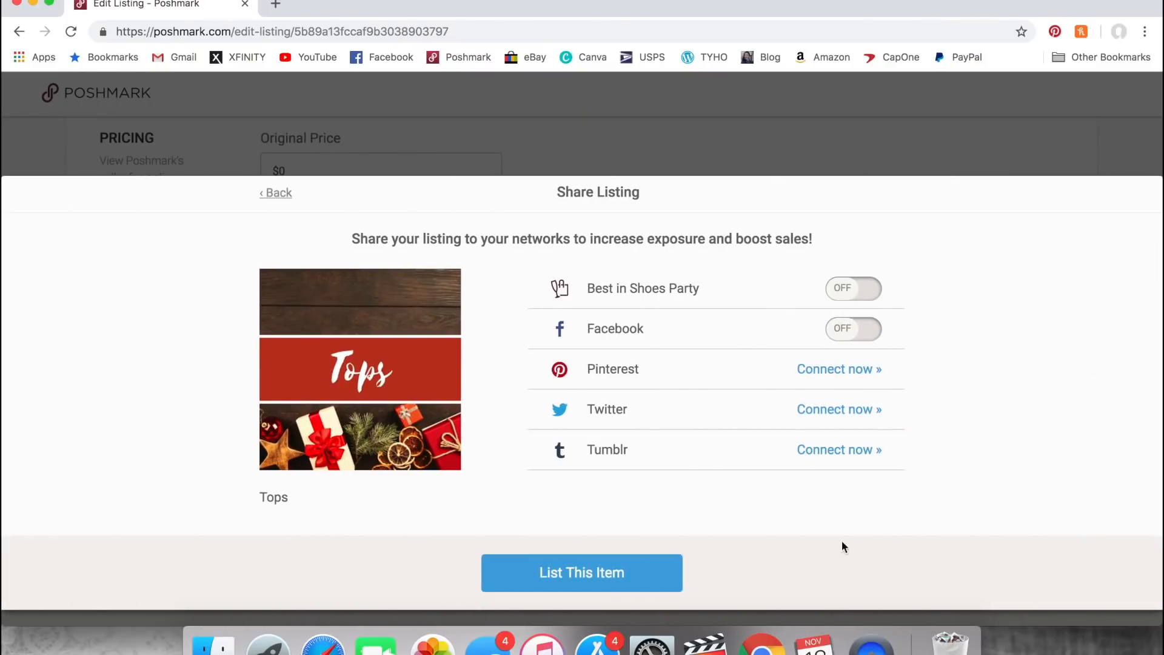
{"action": "left_click", "coordinate": [607, 585]}
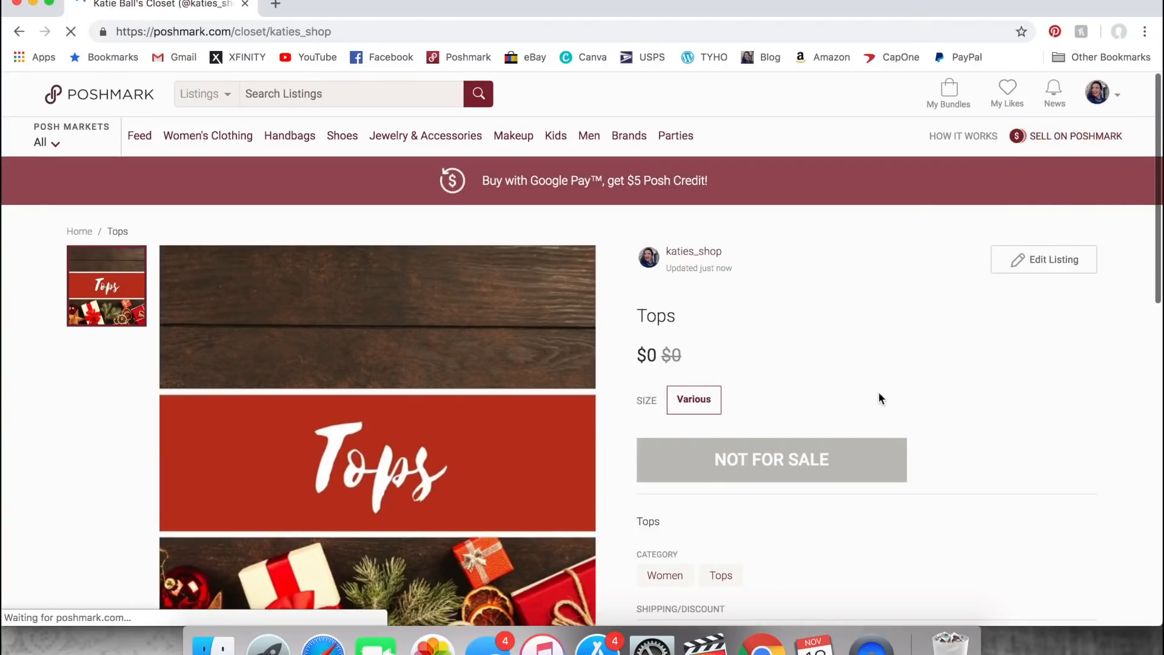
- Find the fall-themed Misc. title listing in the closet and open it for editing
{"action": "scroll", "coordinate": [878, 391], "scroll_direction": "down", "scroll_amount": 10}
{"action": "scroll", "coordinate": [881, 398], "scroll_direction": "down", "scroll_amount": 15}
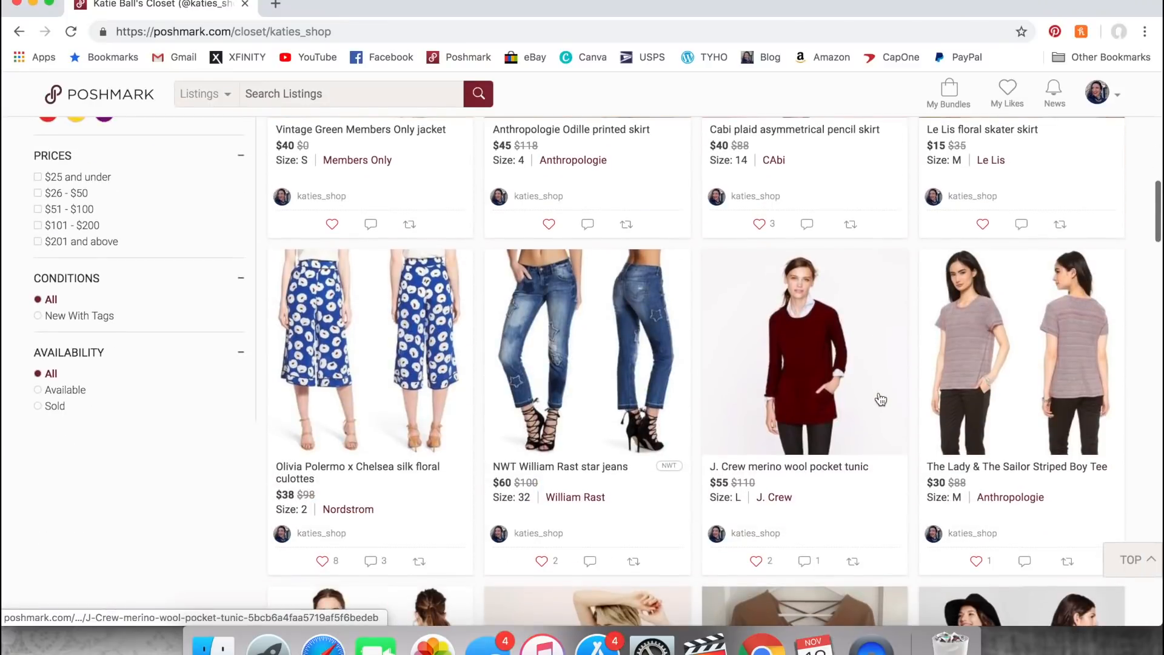
{"action": "scroll", "coordinate": [879, 392], "scroll_direction": "down", "scroll_amount": 5}
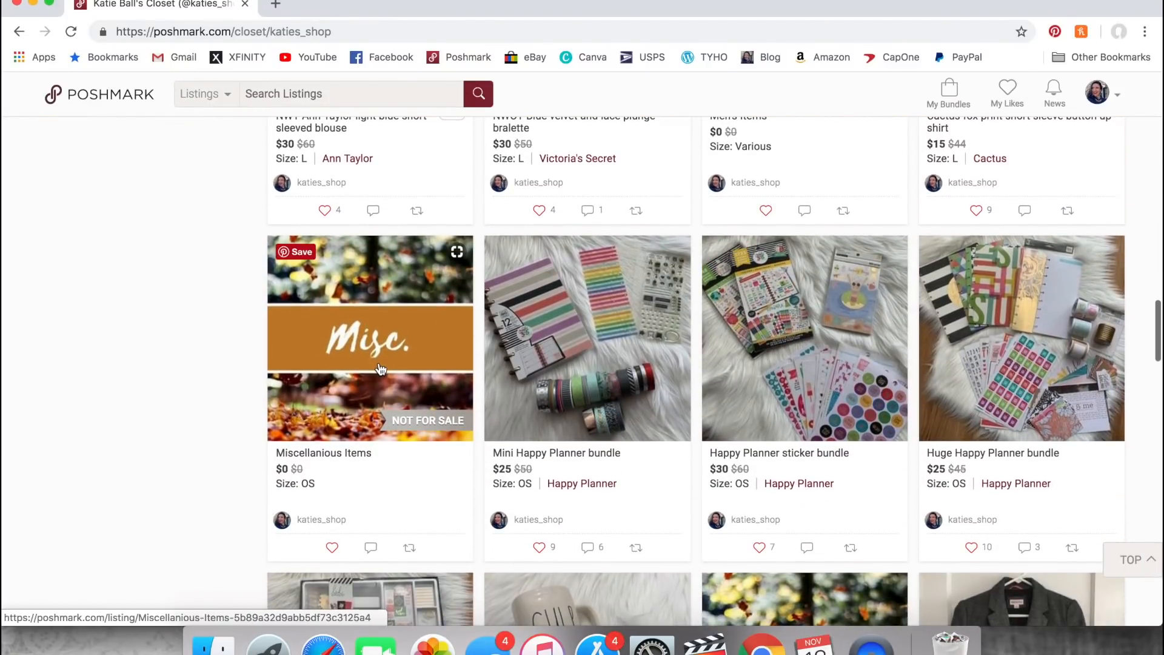
{"action": "left_click", "coordinate": [381, 369]}
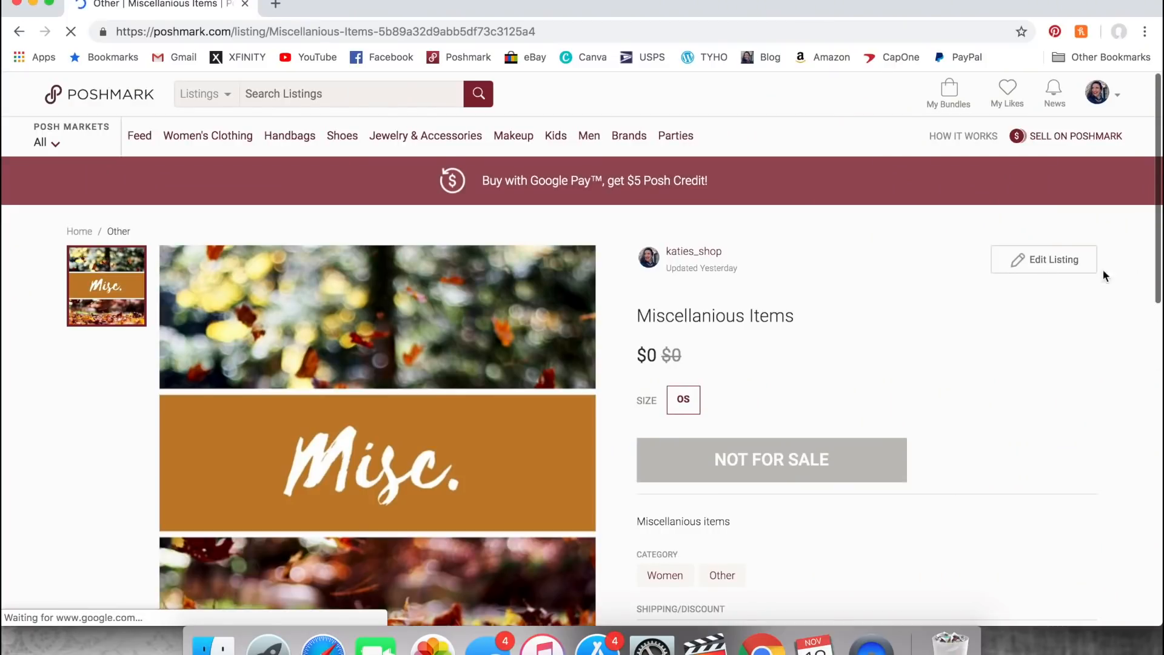
{"action": "left_click", "coordinate": [1050, 260]}
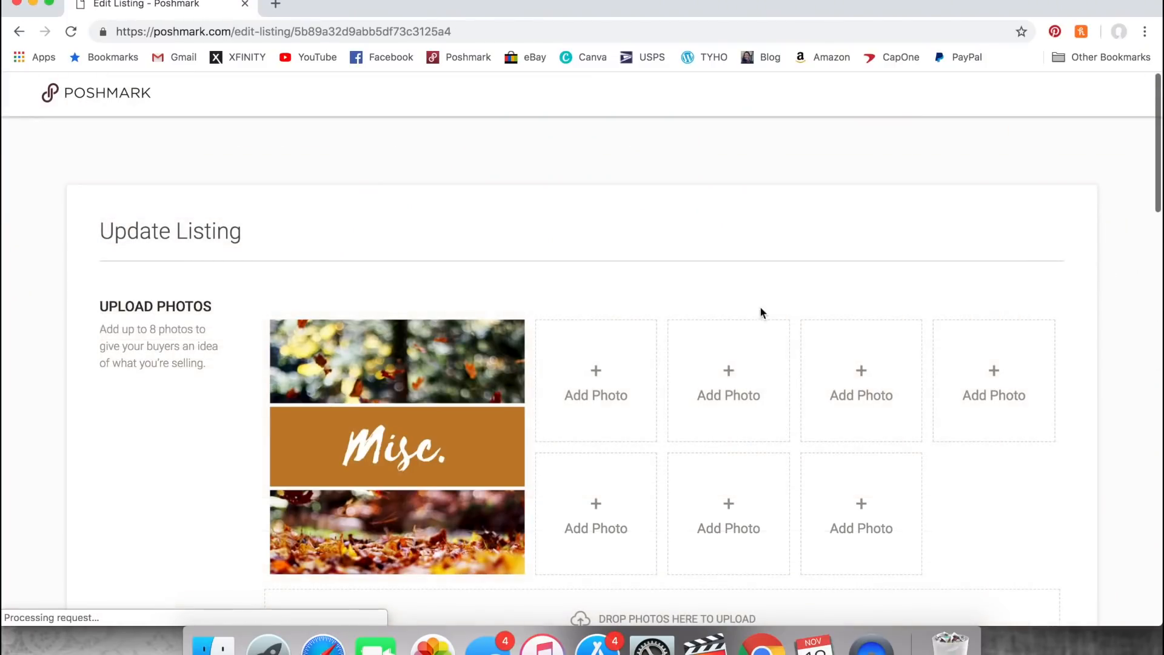
- Replace the Misc. listing's covershot with Holiday Misc..jpg from the Poshmark Holiday Titles folder and apply it
{"action": "left_click", "coordinate": [414, 438]}
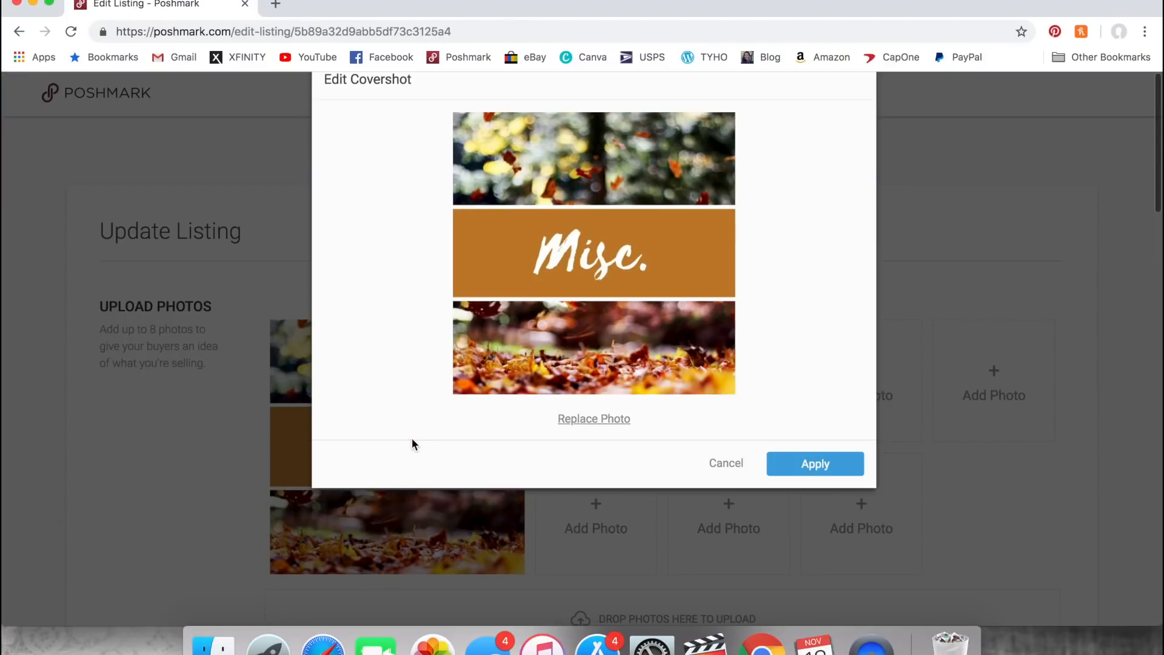
{"action": "left_click", "coordinate": [568, 419]}
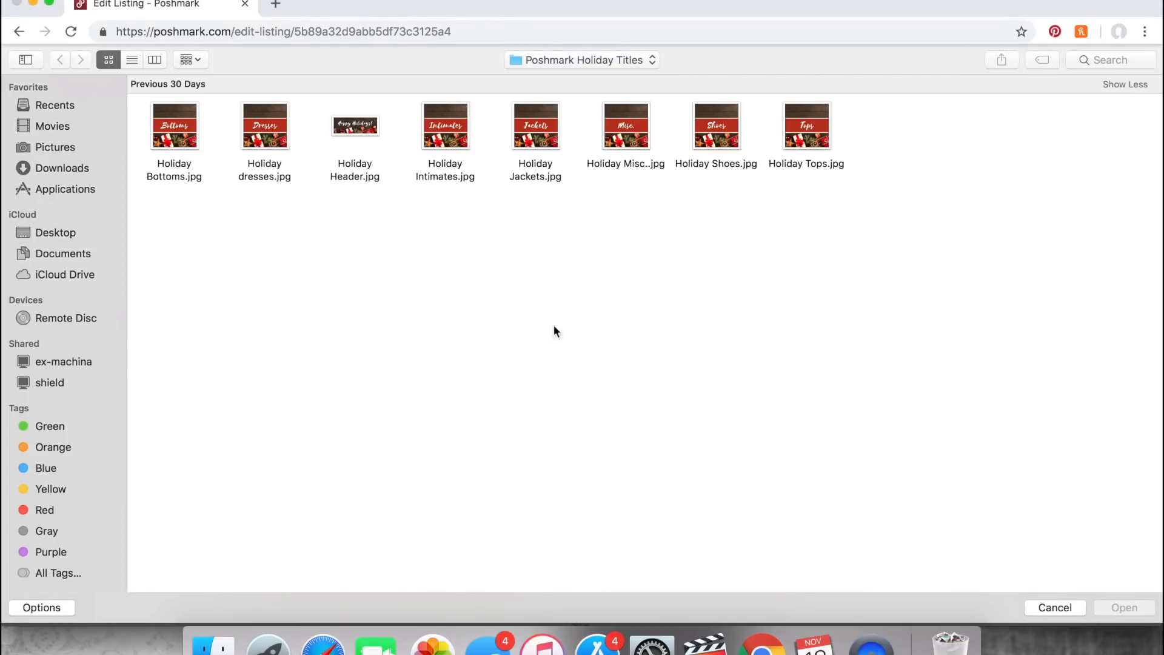
{"action": "double_click", "coordinate": [634, 130]}
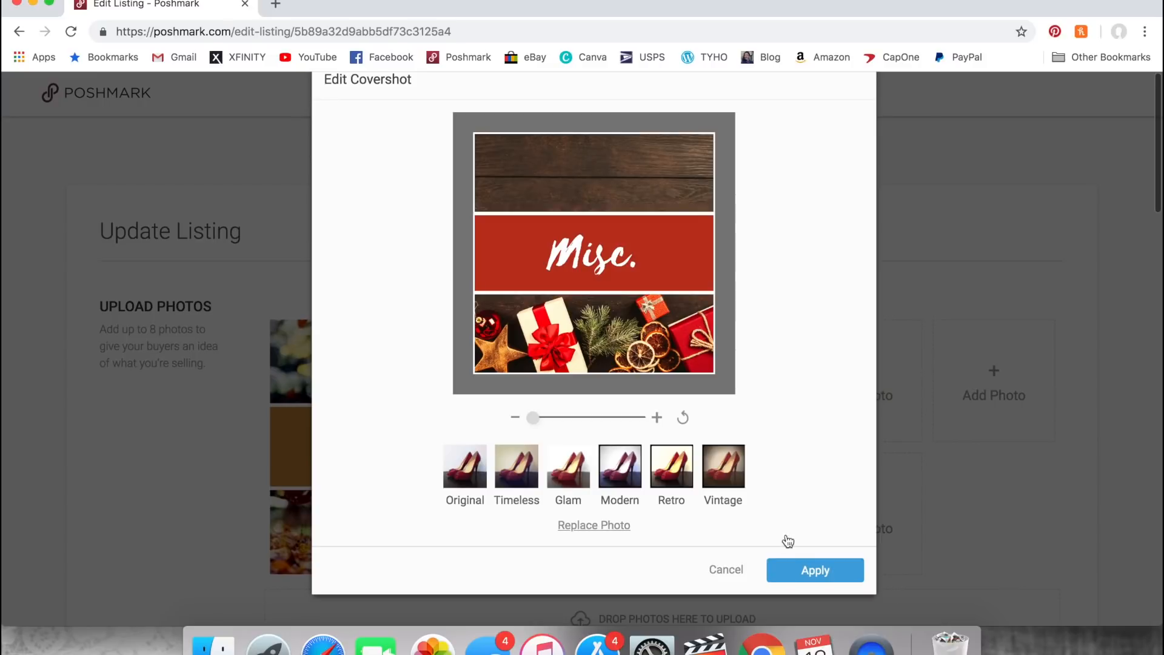
{"action": "left_click", "coordinate": [792, 569]}
- Update the Miscellanious Items listing with its other details unchanged and list it without sharing to any network
{"action": "scroll", "coordinate": [792, 566], "scroll_direction": "down", "scroll_amount": 8}
{"action": "scroll", "coordinate": [792, 569], "scroll_direction": "down", "scroll_amount": 15}
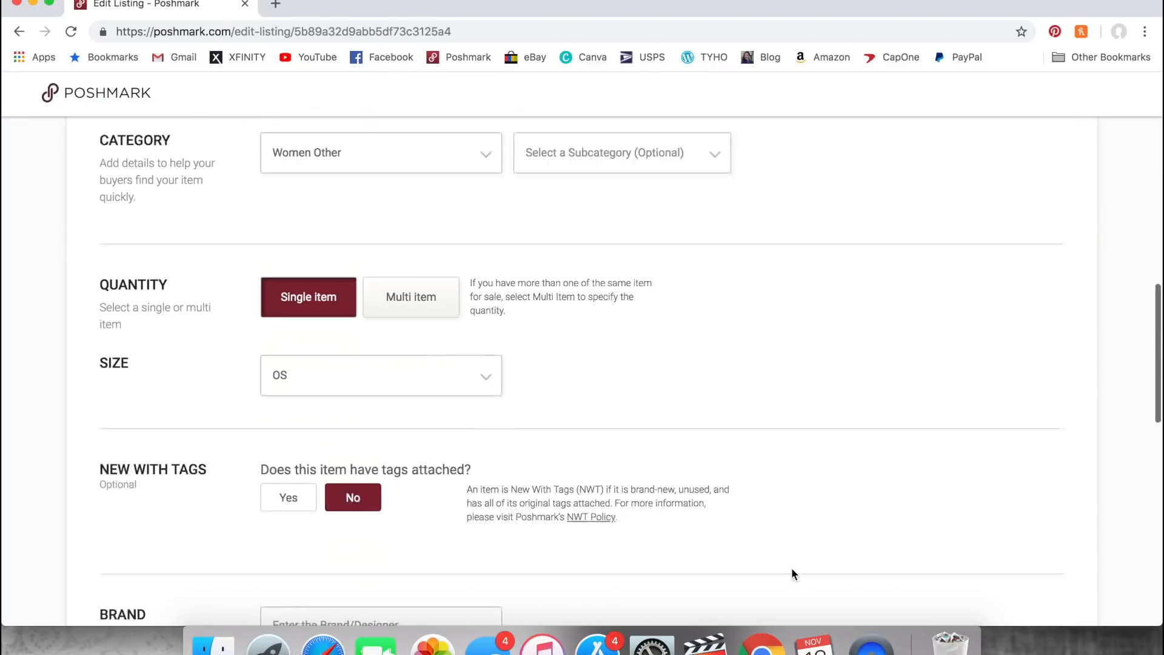
{"action": "scroll", "coordinate": [792, 573], "scroll_direction": "down", "scroll_amount": 2}
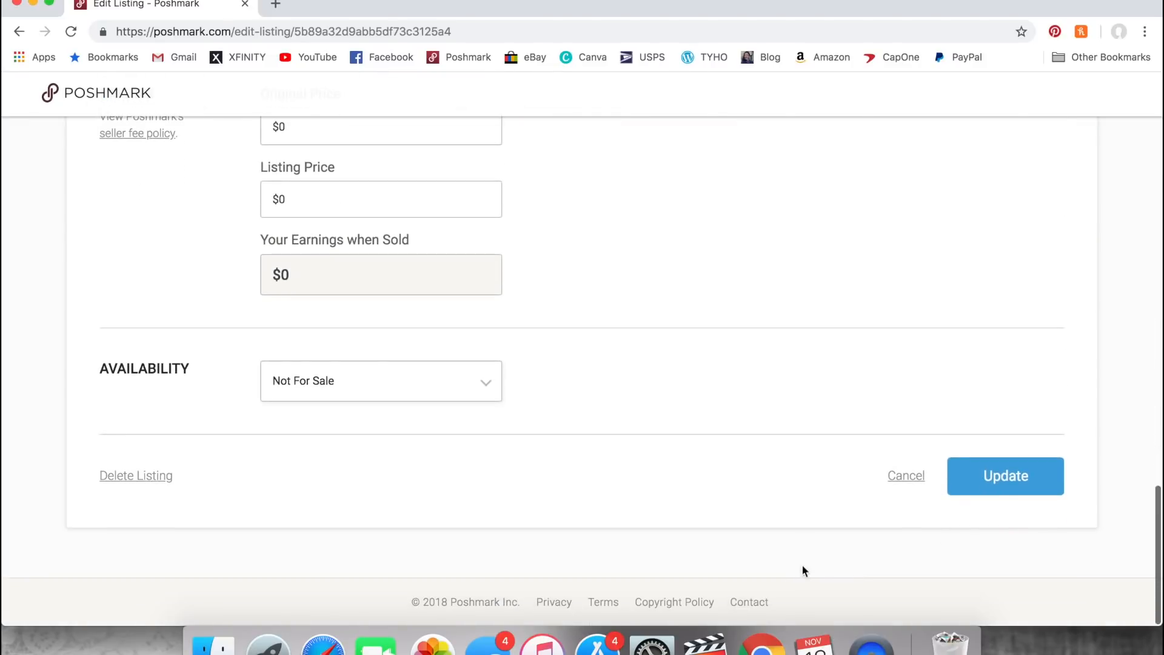
{"action": "left_click", "coordinate": [1003, 479]}
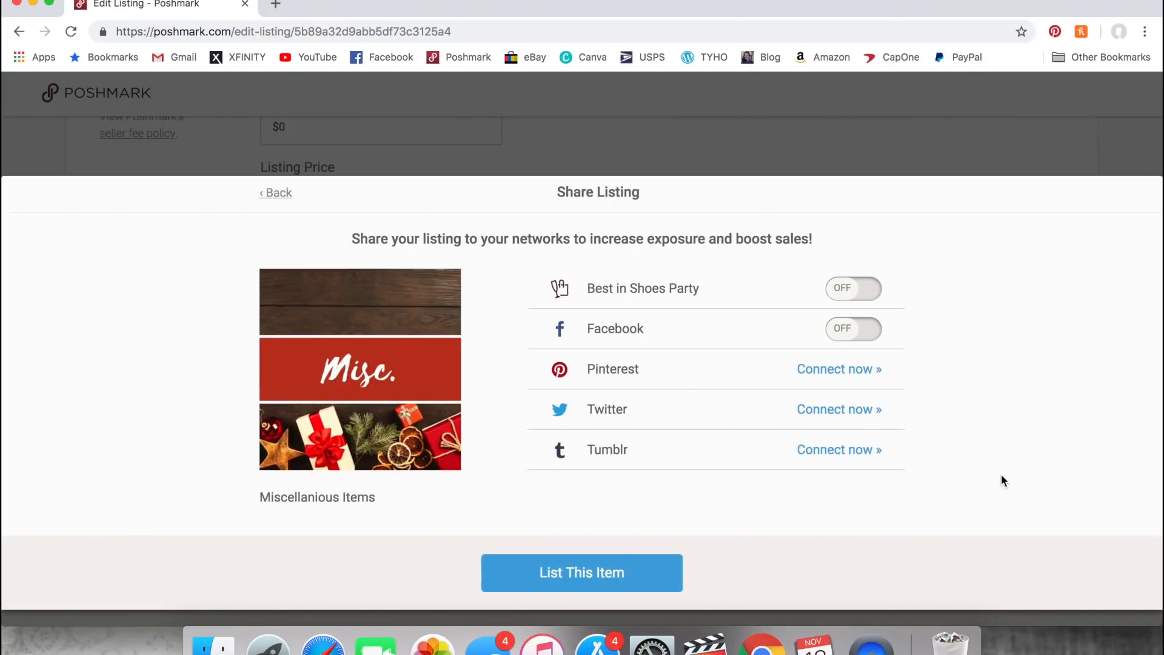
{"action": "left_click", "coordinate": [604, 575]}
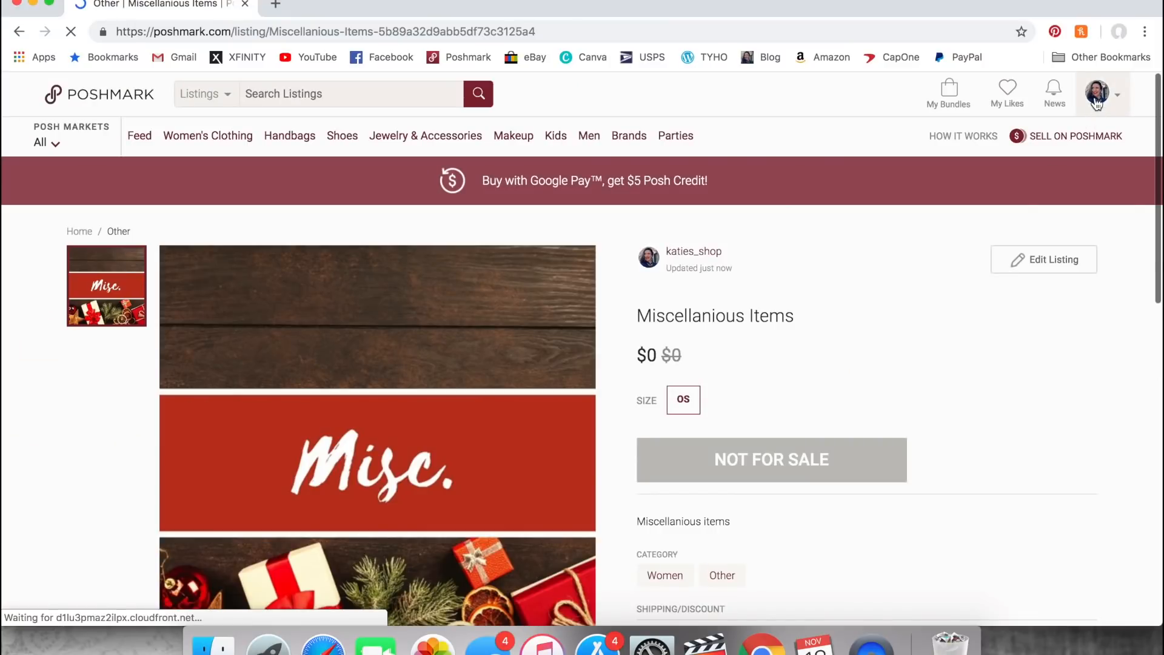
- Return to the closet page and view the holiday title listings
{"action": "mouse_move", "coordinate": [1099, 95]}
{"action": "left_click", "coordinate": [1046, 130]}
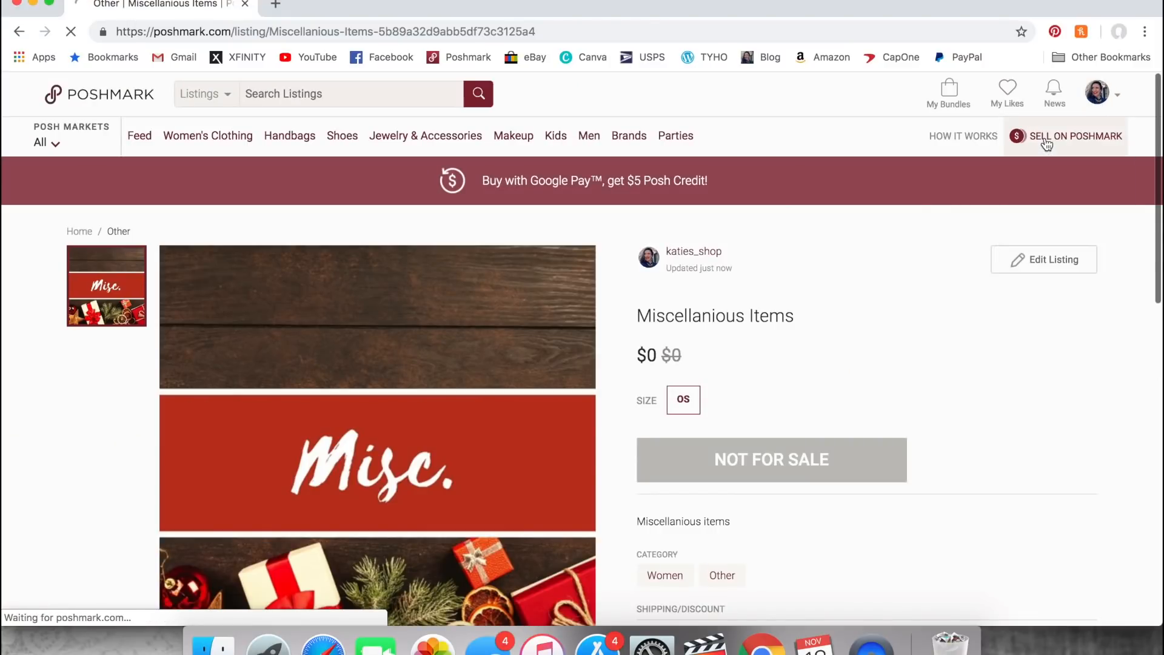
{"action": "scroll", "coordinate": [987, 376], "scroll_direction": "down", "scroll_amount": 2}
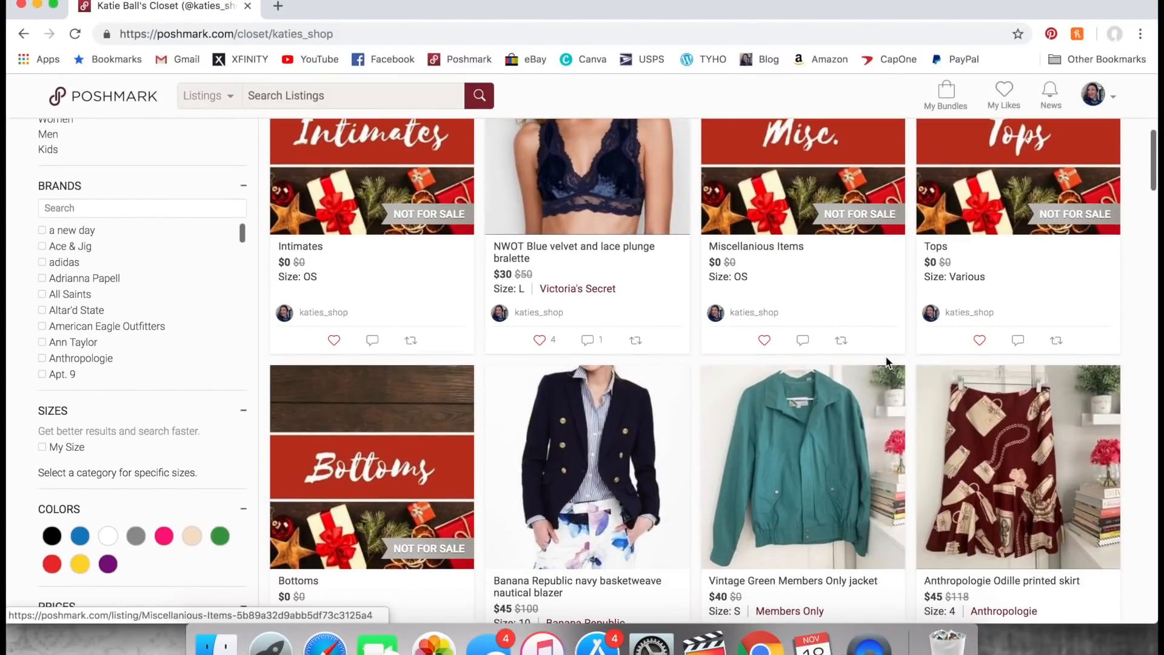
- Share the J. Crew pocket tunic, The Lady & The Sailor tee, Nasty Gal strapless top and Lou & Grey sweater tunic to followers
{"action": "scroll", "coordinate": [887, 362], "scroll_direction": "down", "scroll_amount": 14}
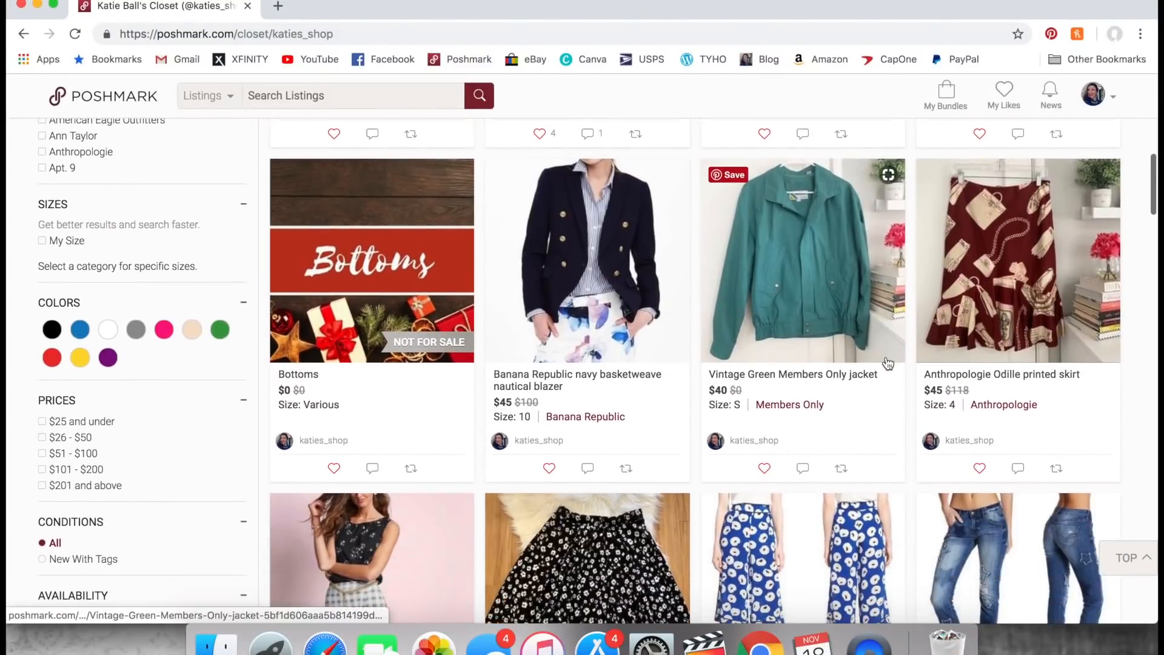
{"action": "scroll", "coordinate": [887, 362], "scroll_direction": "down", "scroll_amount": 3}
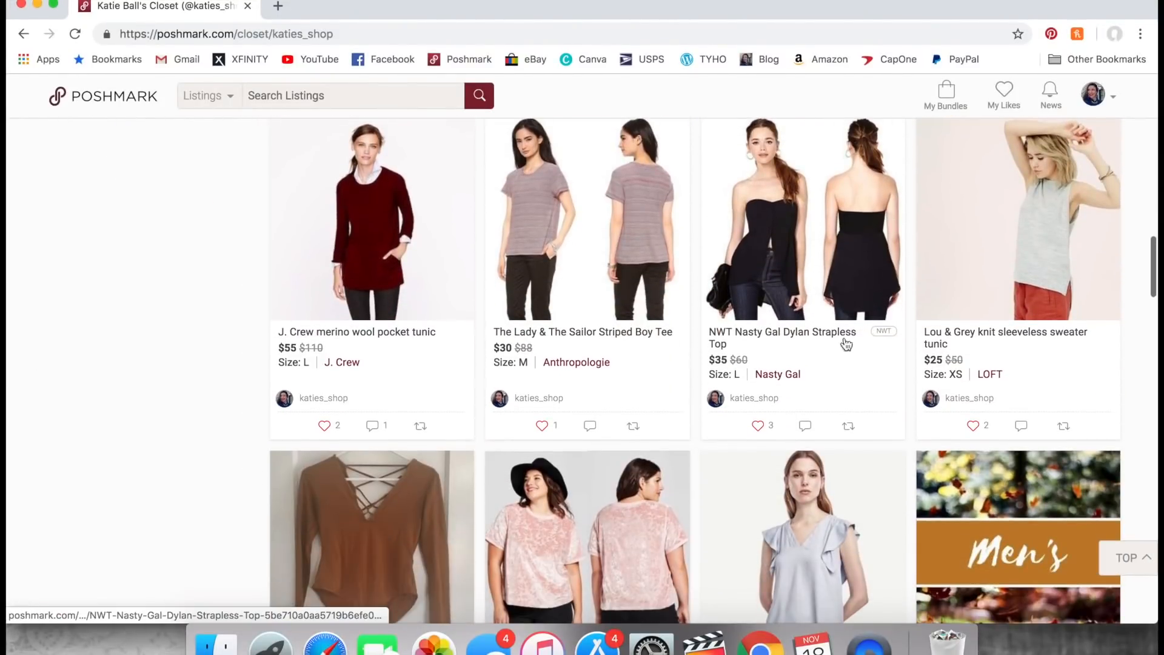
{"action": "left_click", "coordinate": [419, 426]}
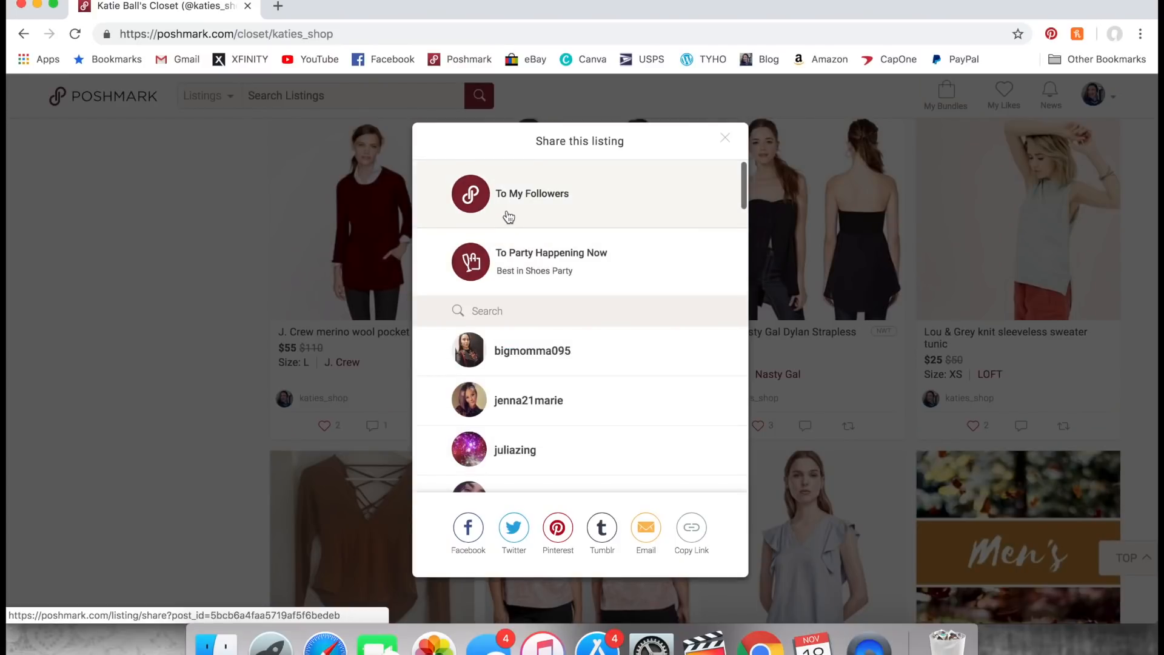
{"action": "left_click", "coordinate": [468, 219]}
{"action": "left_click", "coordinate": [634, 426]}
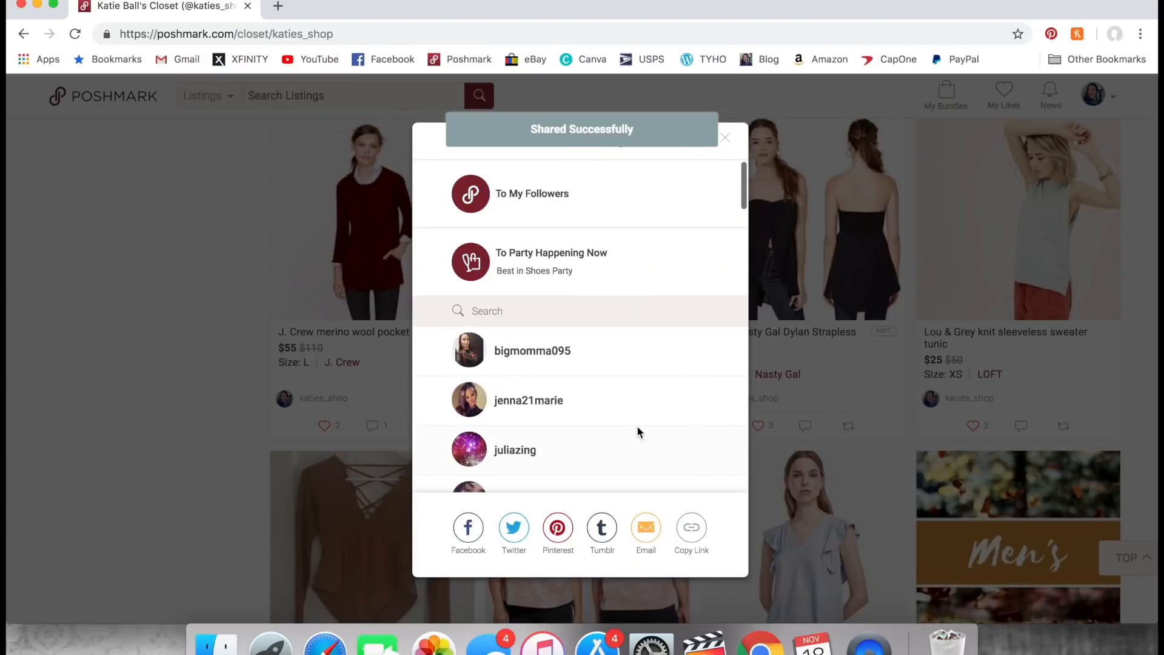
{"action": "left_click", "coordinate": [548, 208]}
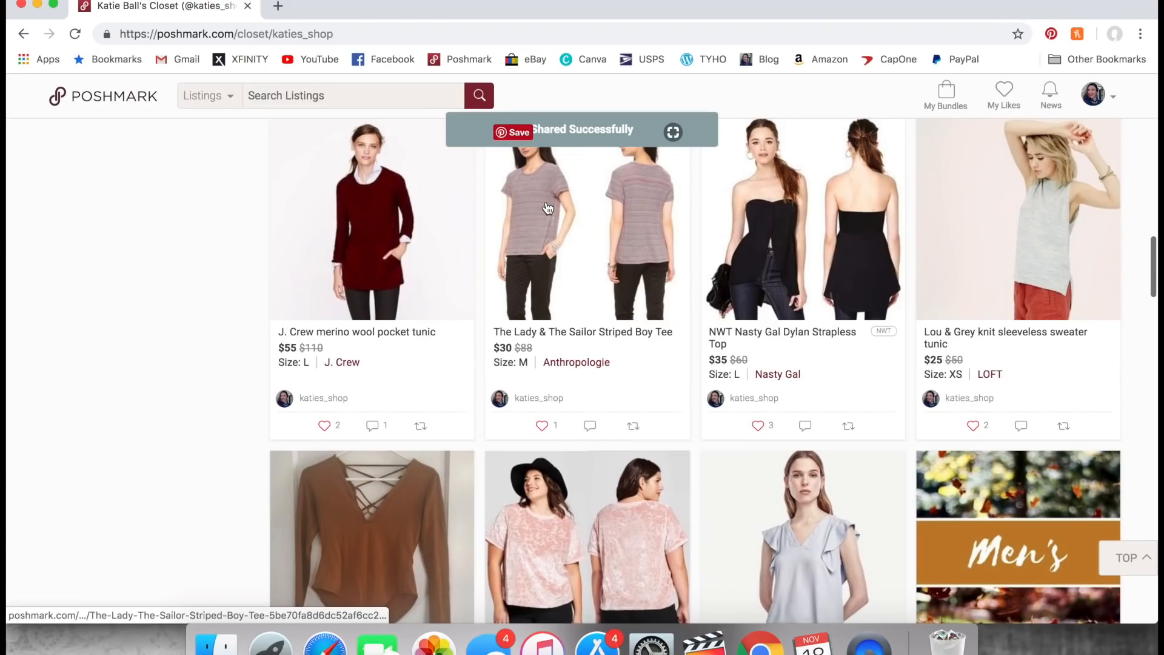
{"action": "left_click", "coordinate": [849, 426]}
{"action": "left_click", "coordinate": [649, 204]}
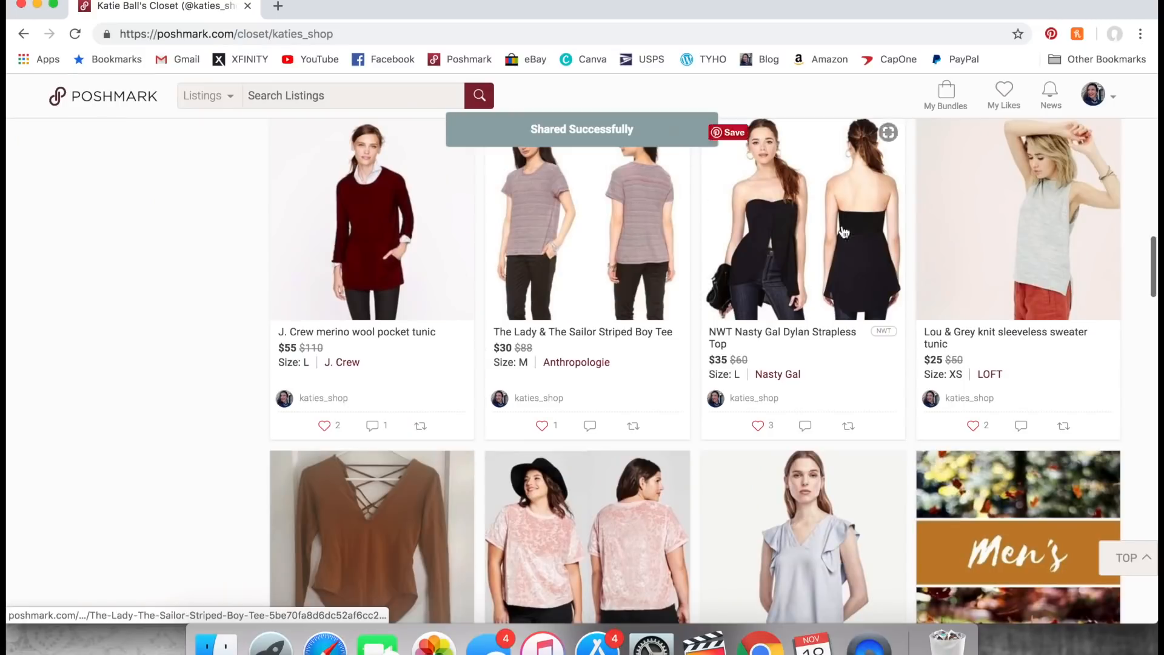
{"action": "left_click", "coordinate": [1063, 427]}
{"action": "left_click", "coordinate": [626, 207]}
- Share the Forever 21 bodysuit, A New Day pink velour shirt and Ann Taylor light blue blouse to followers
{"action": "scroll", "coordinate": [441, 514], "scroll_direction": "down", "scroll_amount": 5}
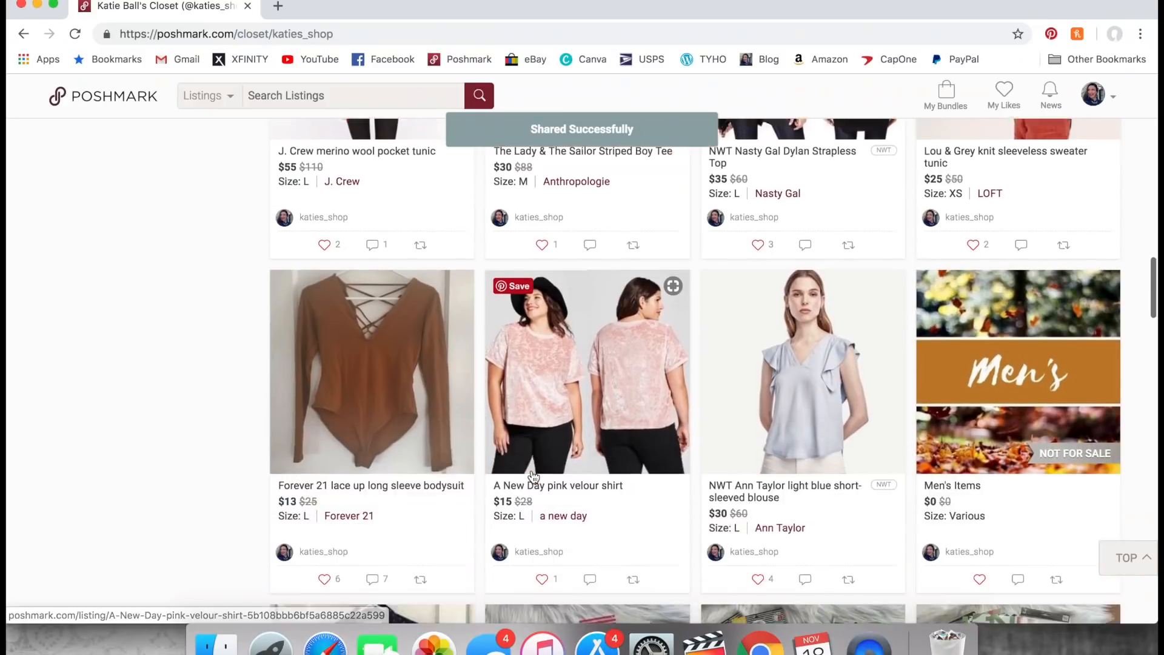
{"action": "left_click", "coordinate": [420, 527]}
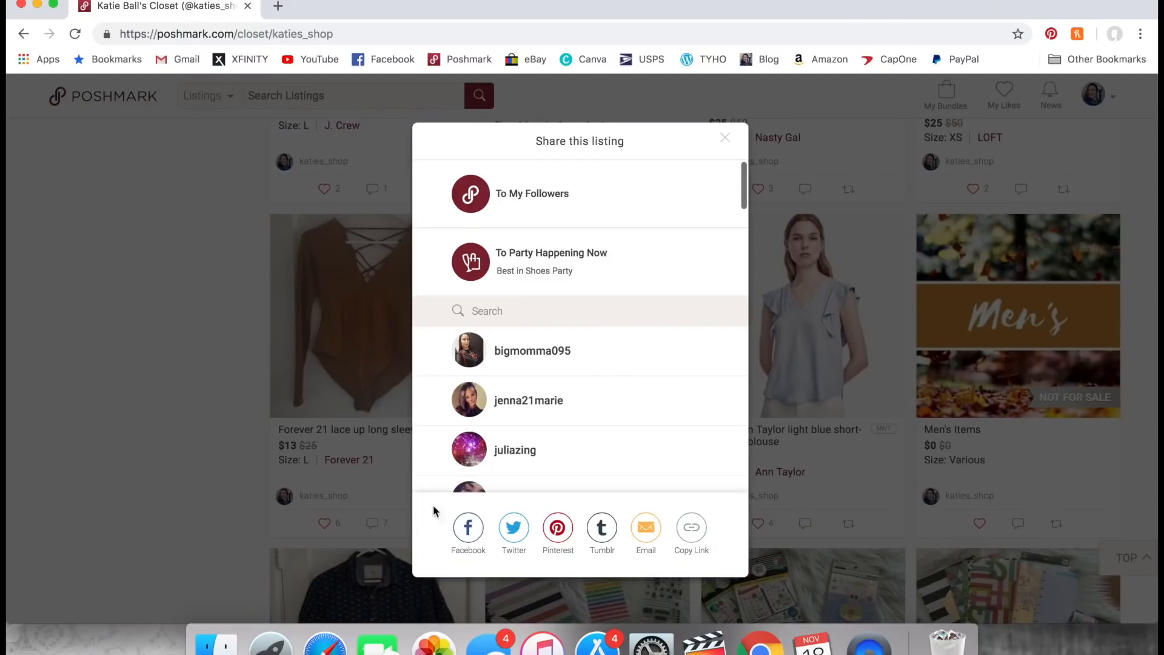
{"action": "left_click", "coordinate": [501, 193]}
{"action": "left_click", "coordinate": [633, 523]}
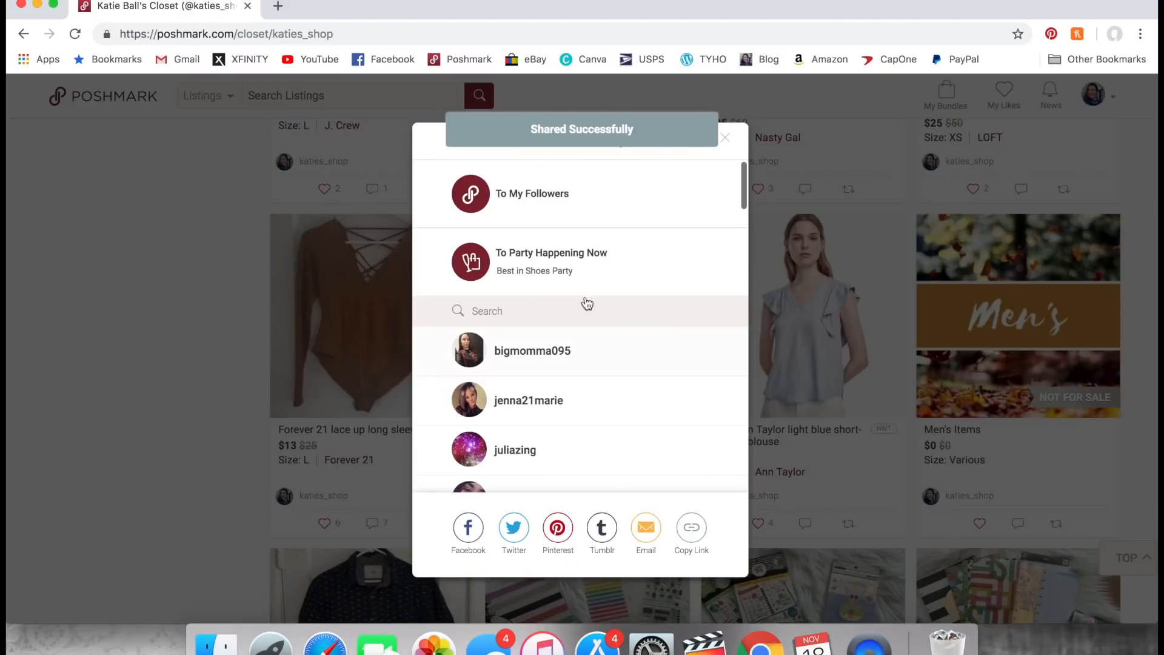
{"action": "left_click", "coordinate": [475, 206]}
{"action": "left_click", "coordinate": [849, 523]}
{"action": "left_click", "coordinate": [644, 213]}
- Share the holiday Tops title listing to followers after the individual tops
{"action": "scroll", "coordinate": [941, 260], "scroll_direction": "up", "scroll_amount": 15}
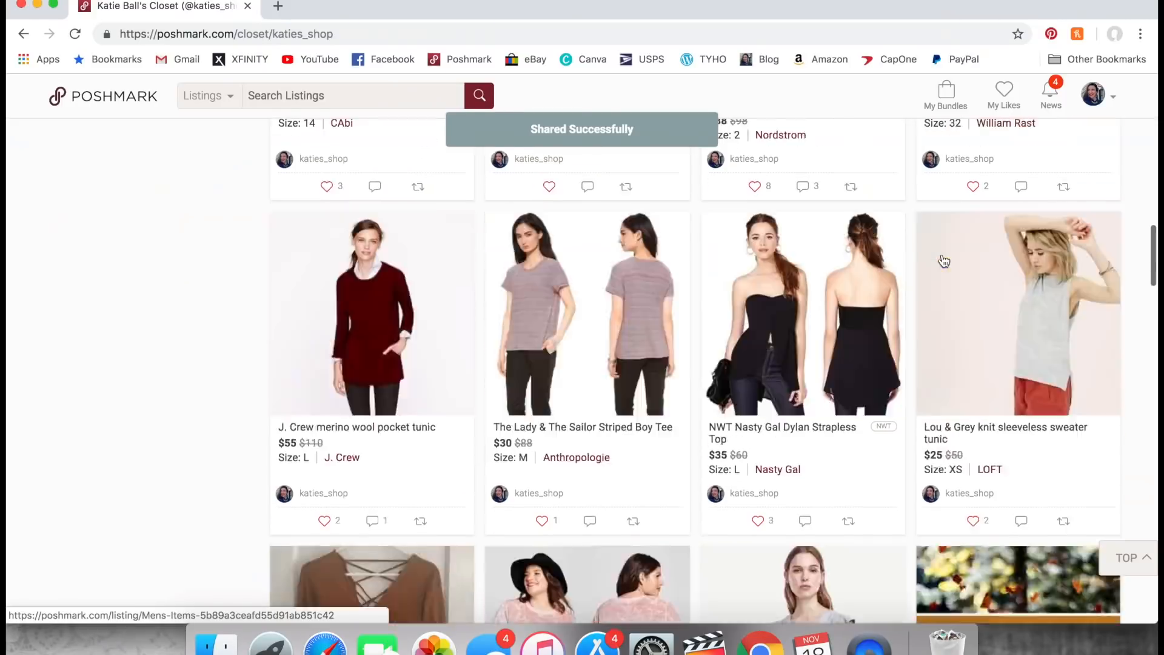
{"action": "scroll", "coordinate": [944, 261], "scroll_direction": "up", "scroll_amount": 6}
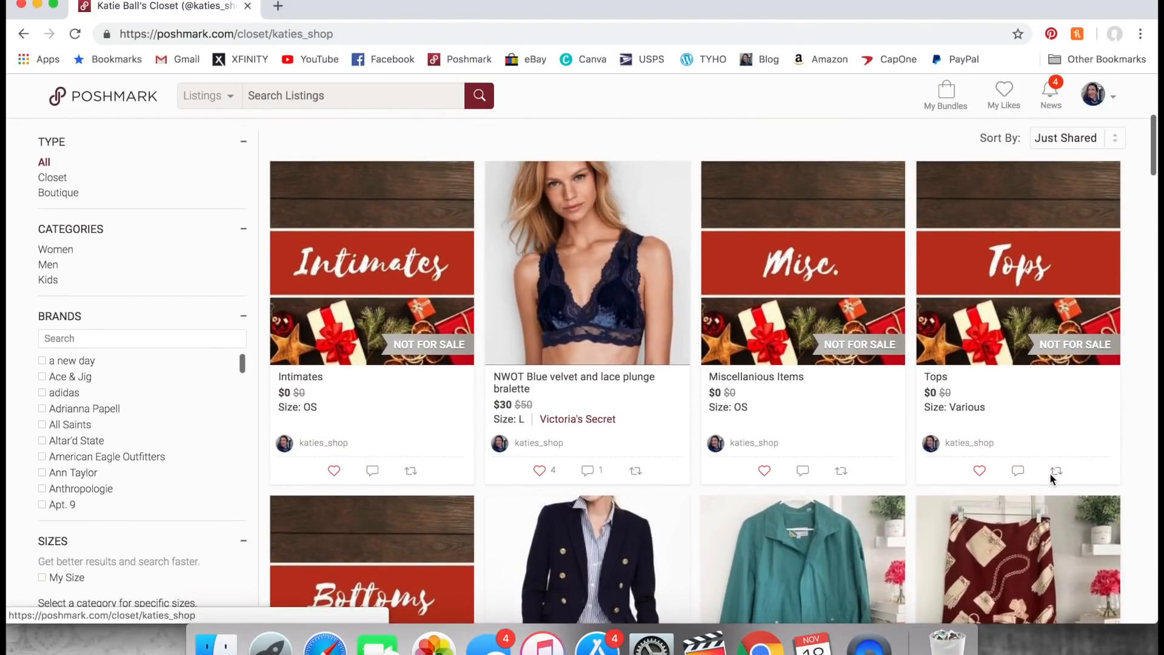
{"action": "left_click", "coordinate": [1057, 471]}
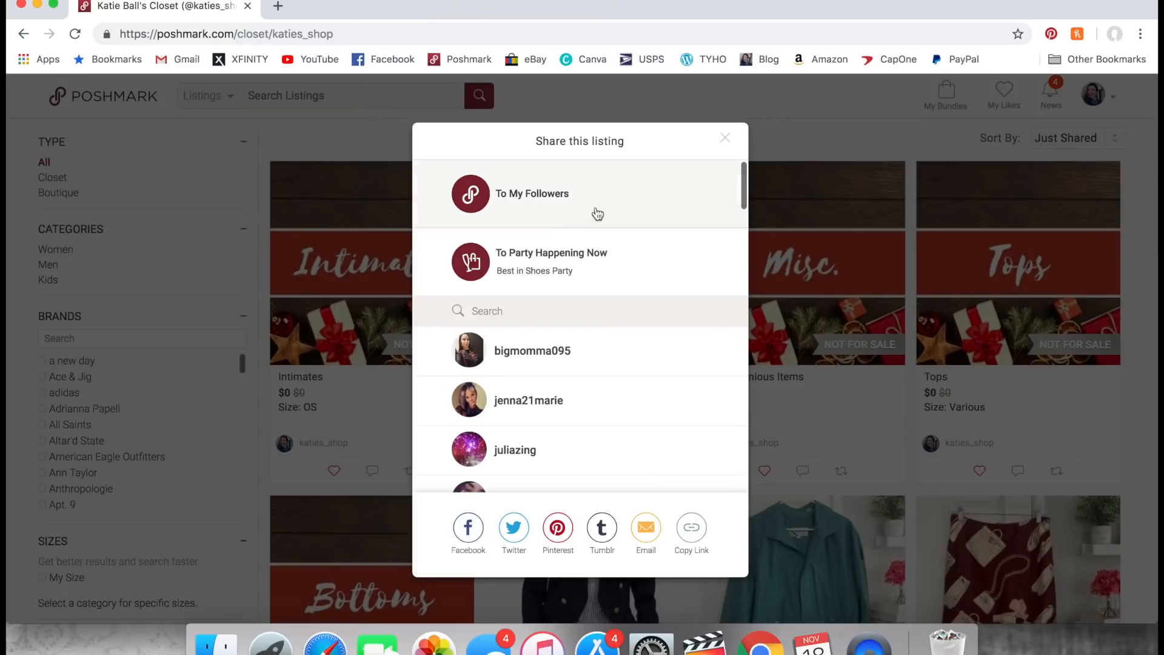
{"action": "left_click", "coordinate": [544, 211]}
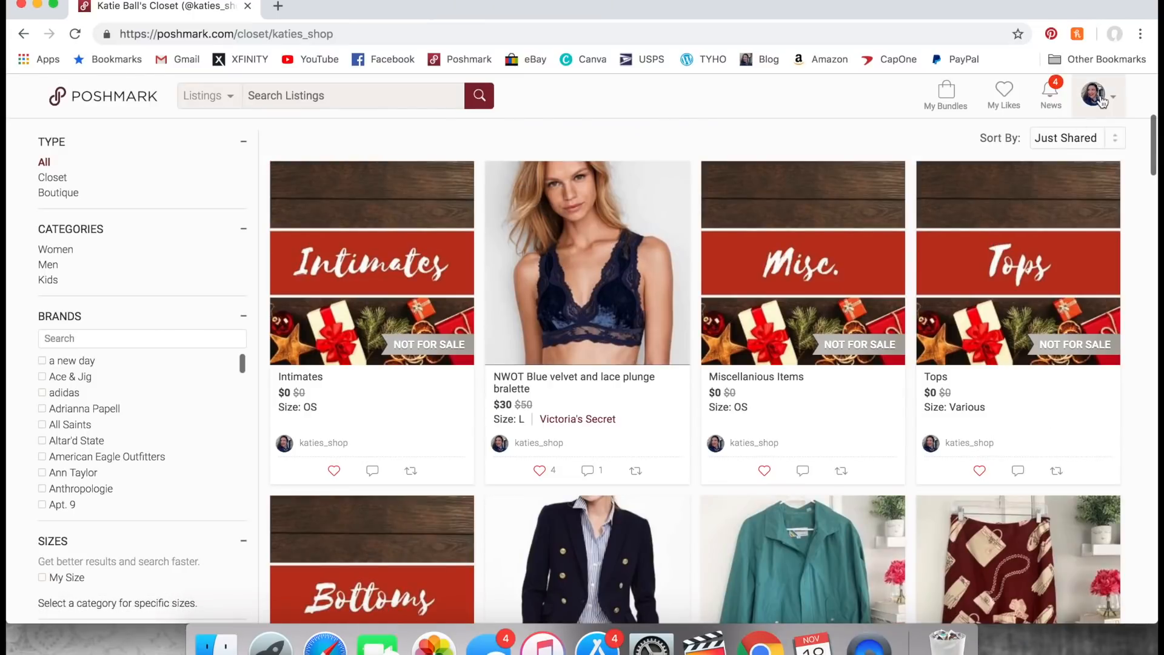
- Reload the closet and examine the order of the Tops title and the shared tops
{"action": "mouse_move", "coordinate": [1103, 101]}
{"action": "left_click", "coordinate": [1041, 129]}
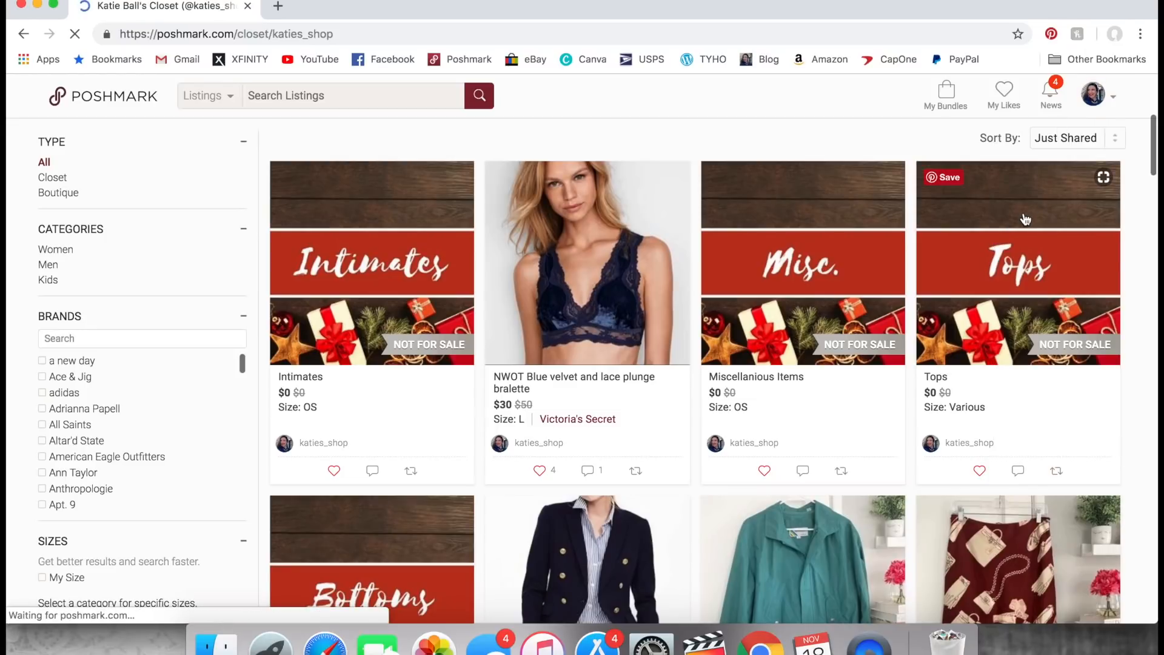
{"action": "scroll", "coordinate": [864, 391], "scroll_direction": "down", "scroll_amount": 4}
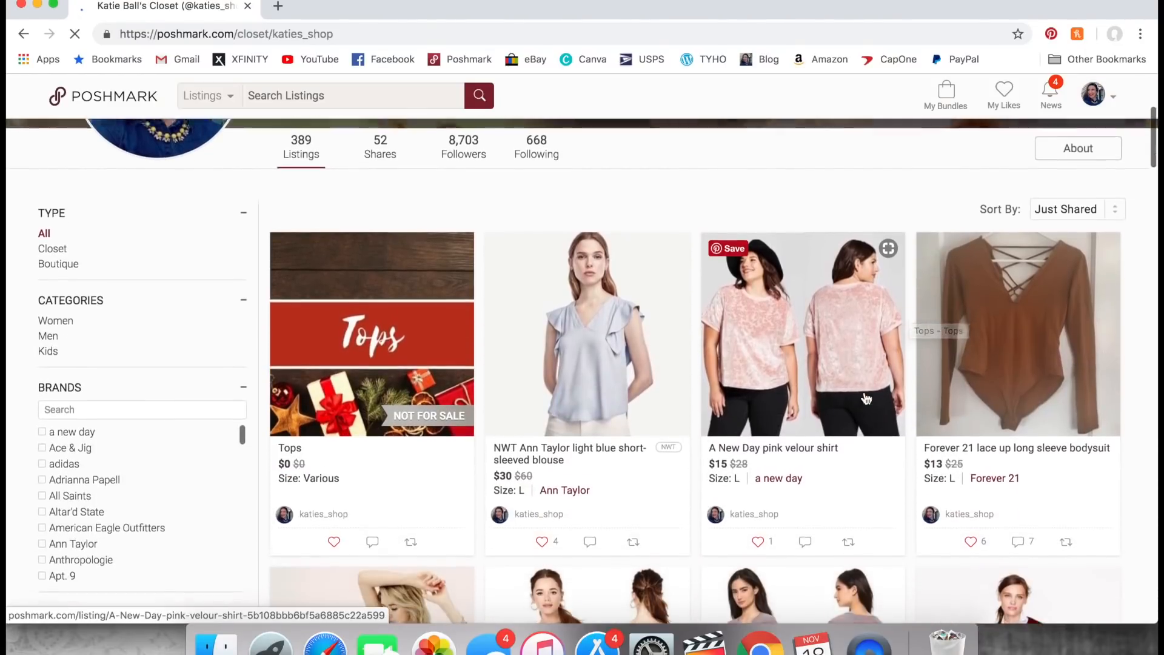
- Look over the tops grouped with the Tops title and the category title listings below them
{"action": "scroll", "coordinate": [866, 398], "scroll_direction": "down", "scroll_amount": 7}
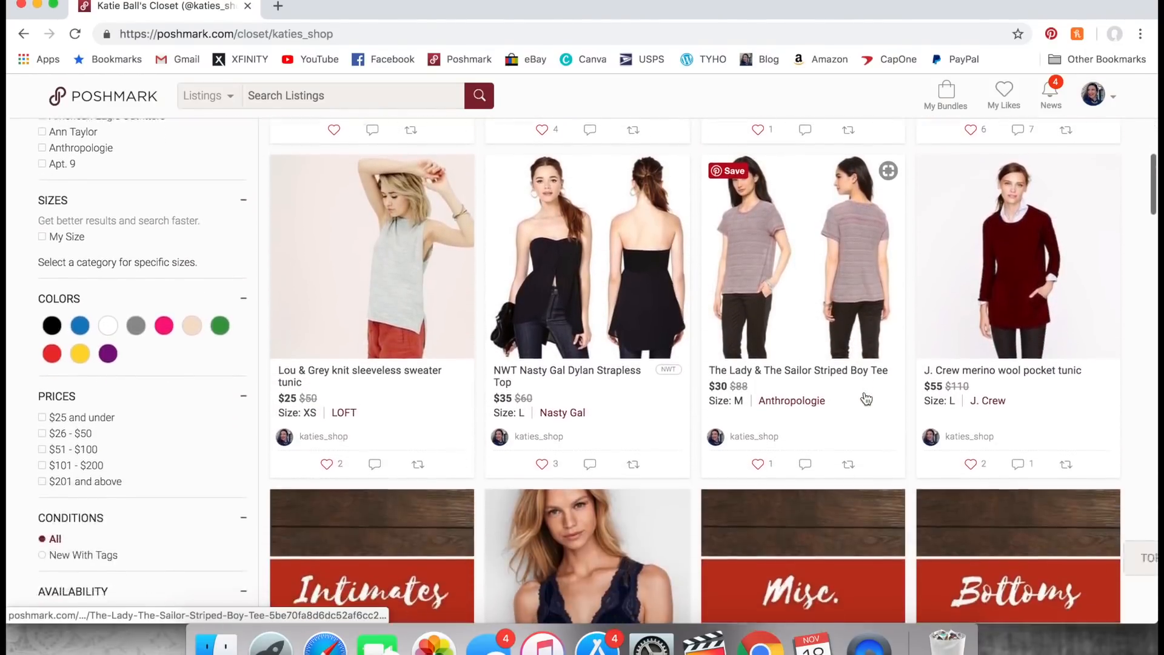
{"action": "scroll", "coordinate": [866, 398], "scroll_direction": "up", "scroll_amount": 3}
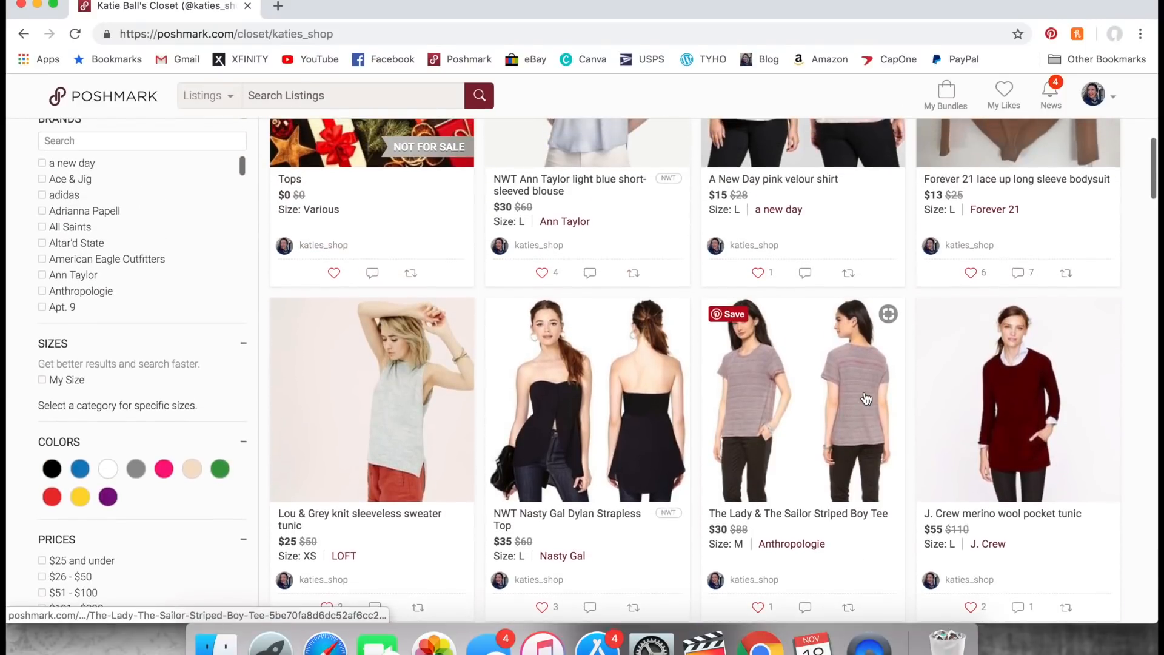
{"action": "scroll", "coordinate": [866, 397], "scroll_direction": "up", "scroll_amount": 5}
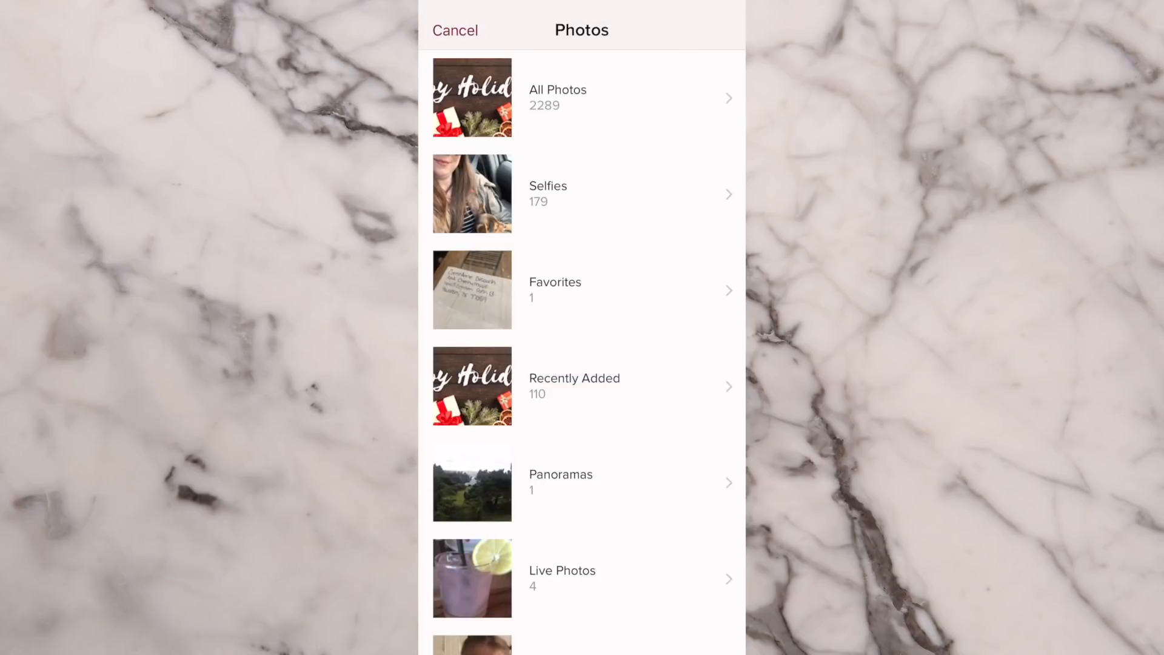
- In the Poshmark mobile app, set the Happy Holidays! photo as the header image, slightly enlarged and shifted right, and save the profile
{"action": "left_click", "coordinate": [582, 98]}
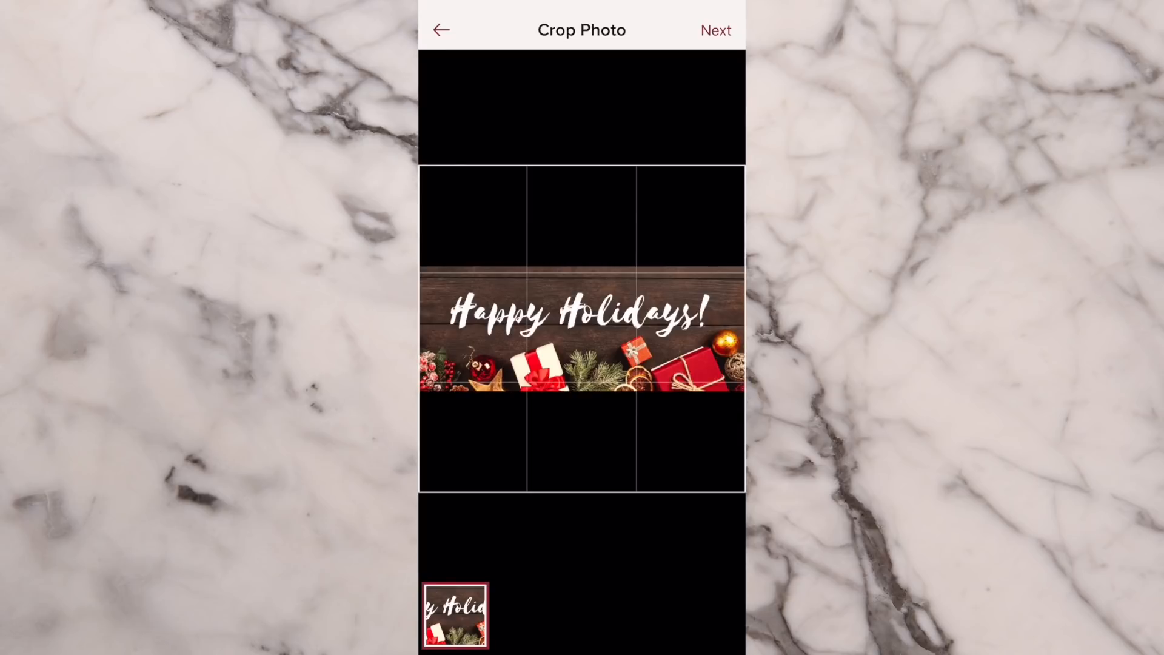
{"action": "scroll", "coordinate": [582, 329], "scroll_direction": "up", "scroll_amount": 1}
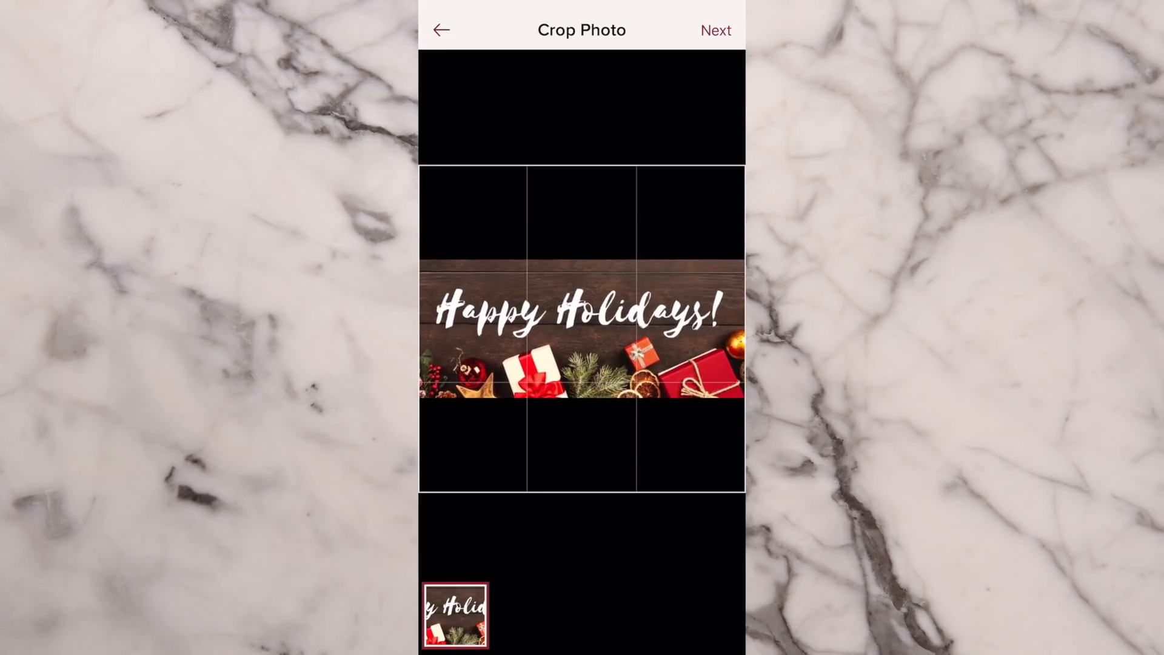
{"action": "left_click_drag", "start_coordinate": [583, 329], "coordinate": [600, 329]}
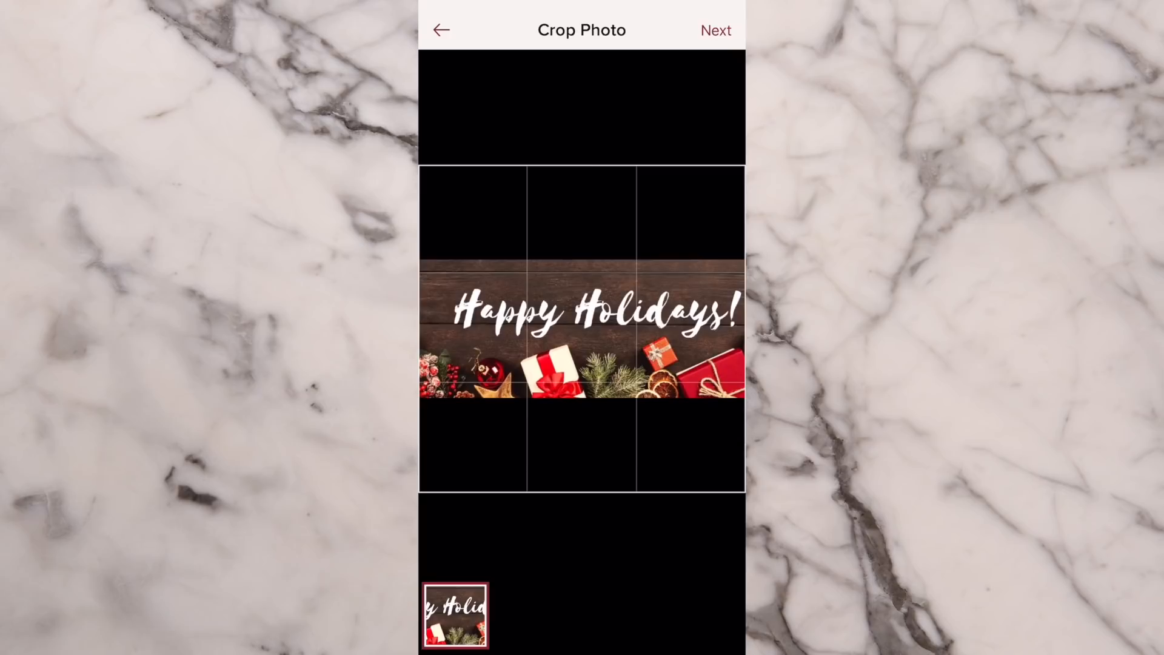
{"action": "left_click", "coordinate": [716, 30]}
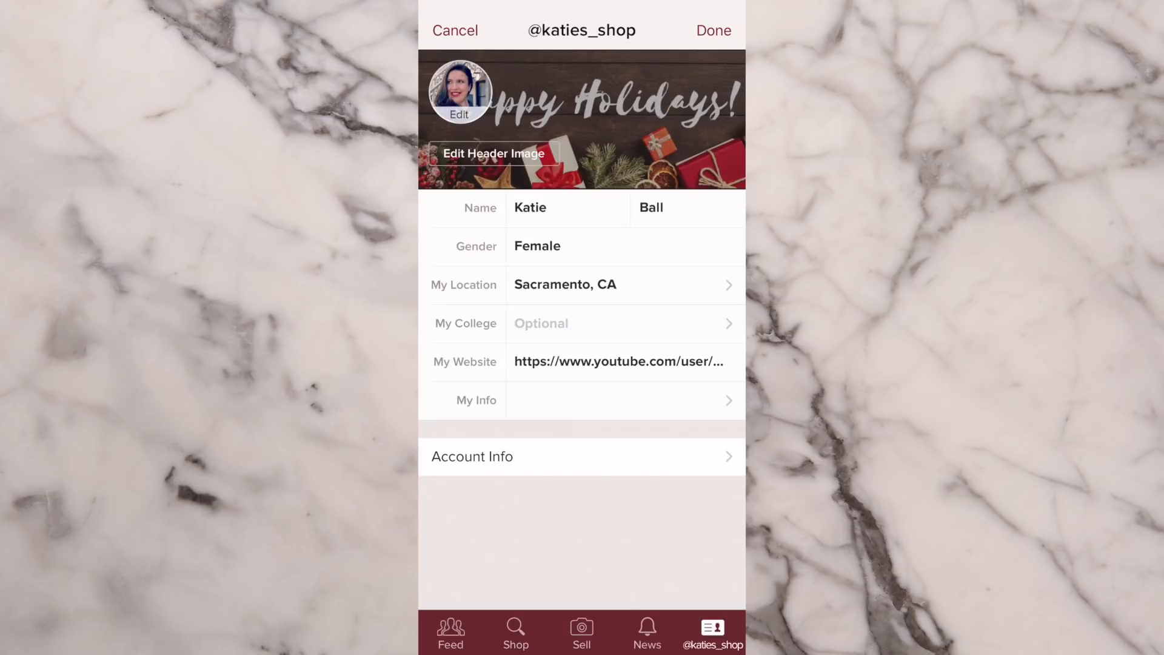
{"action": "left_click", "coordinate": [714, 31]}
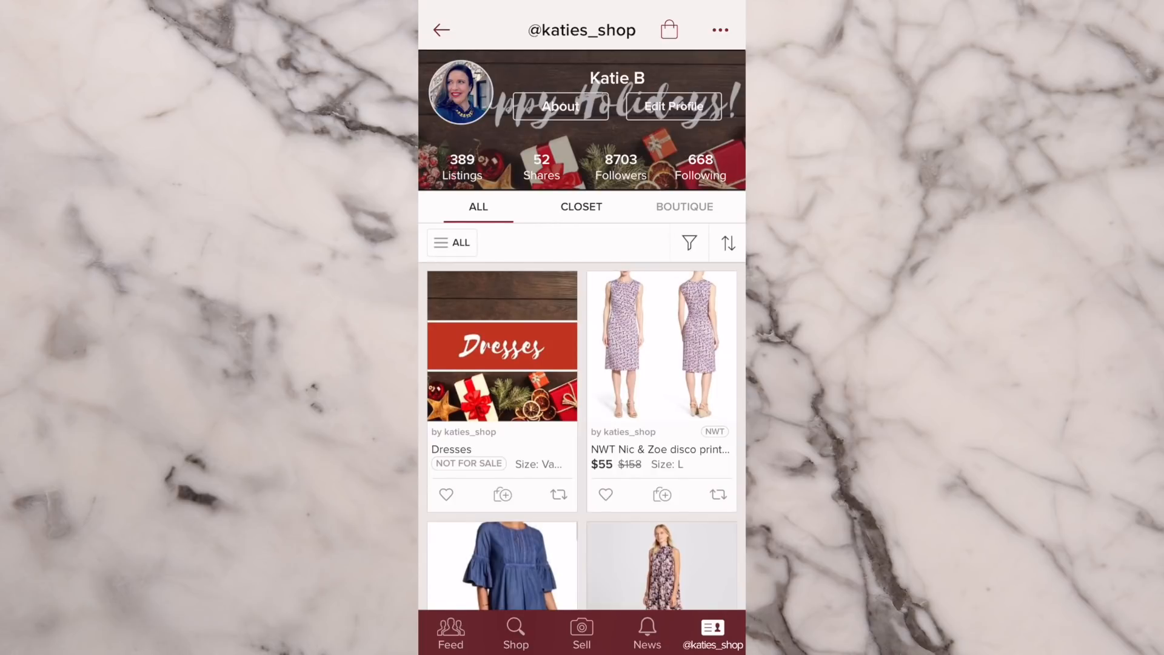
- Look through the dress listings grouped under the holiday Dresses title in the closet
{"action": "scroll", "coordinate": [582, 328], "scroll_direction": "down", "scroll_amount": 6}
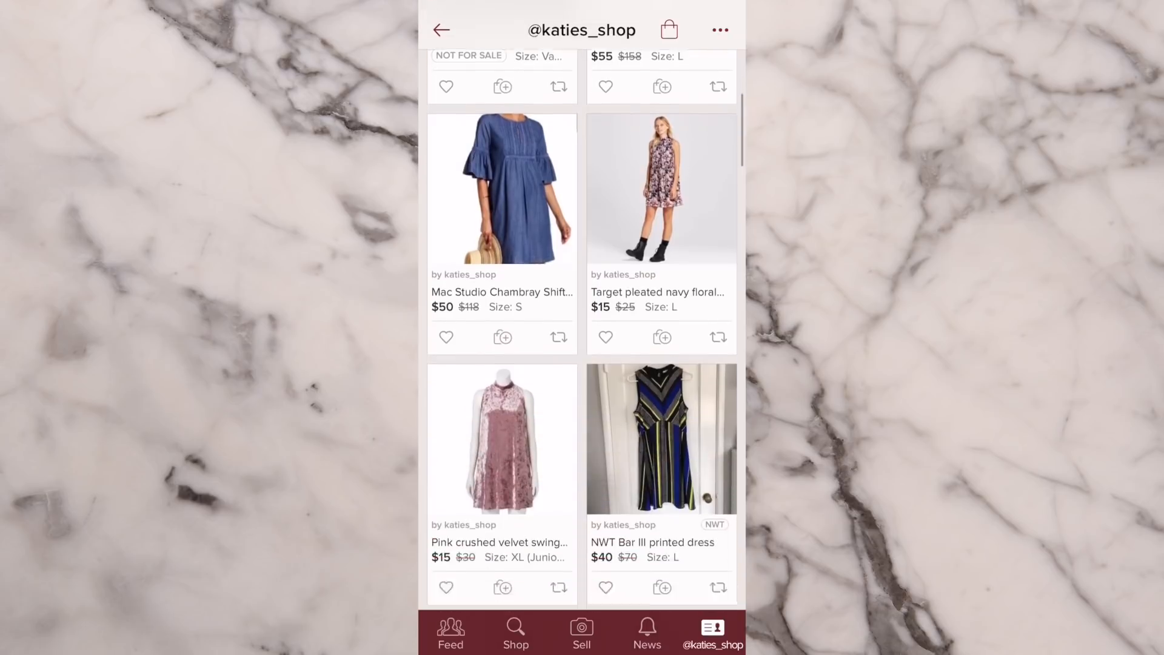
{"action": "scroll", "coordinate": [583, 327], "scroll_direction": "down", "scroll_amount": 6}
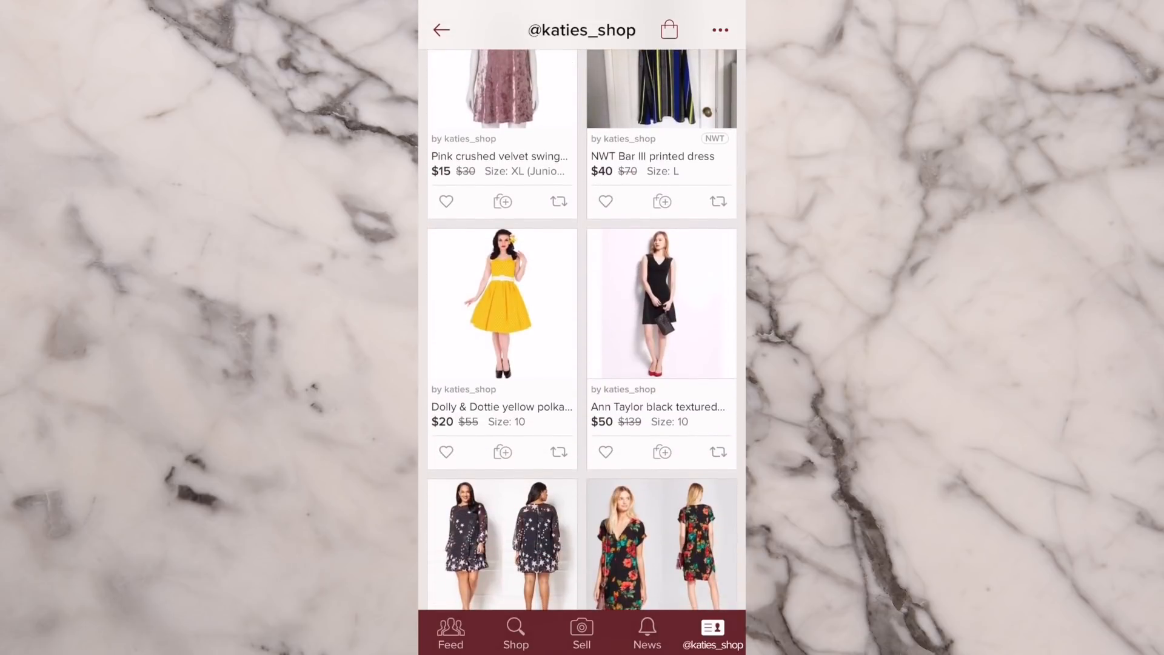